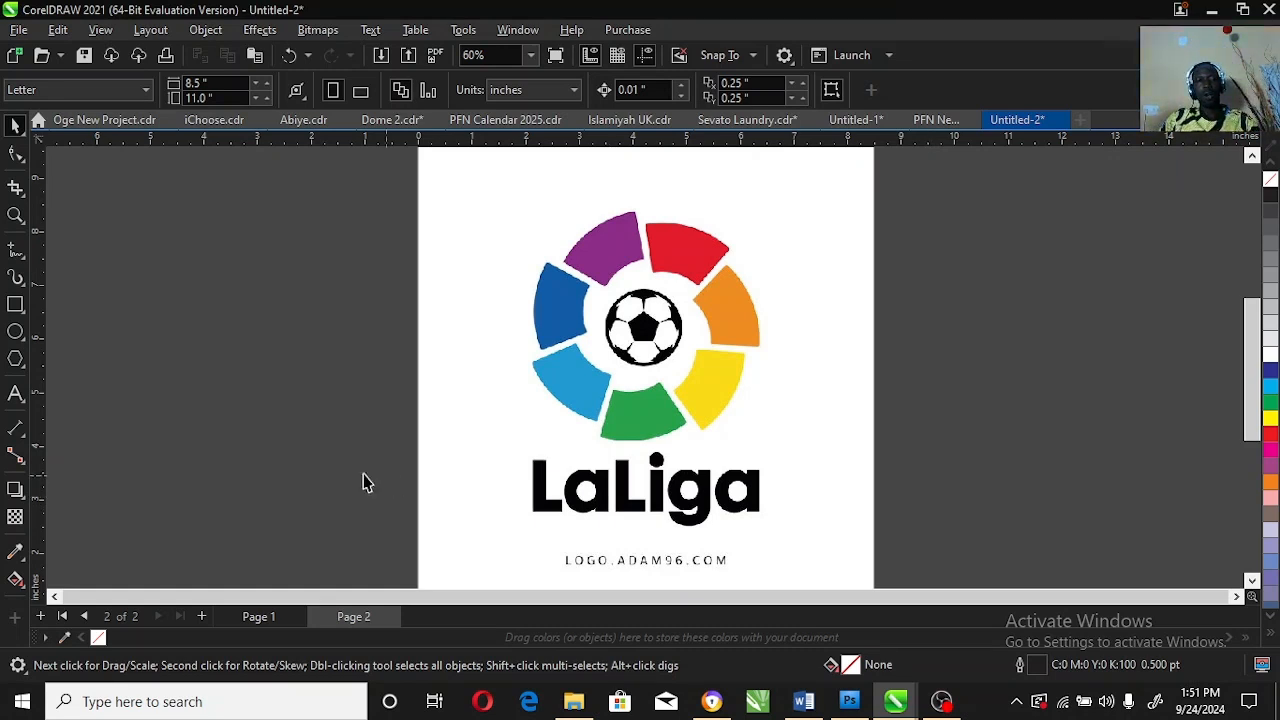
Draw a rectangle about 1.51 by 0.88 inches over the purple segment's lower half and convert it to curves.
left_click(16, 216)
left_click_drag(482, 186, 816, 555)
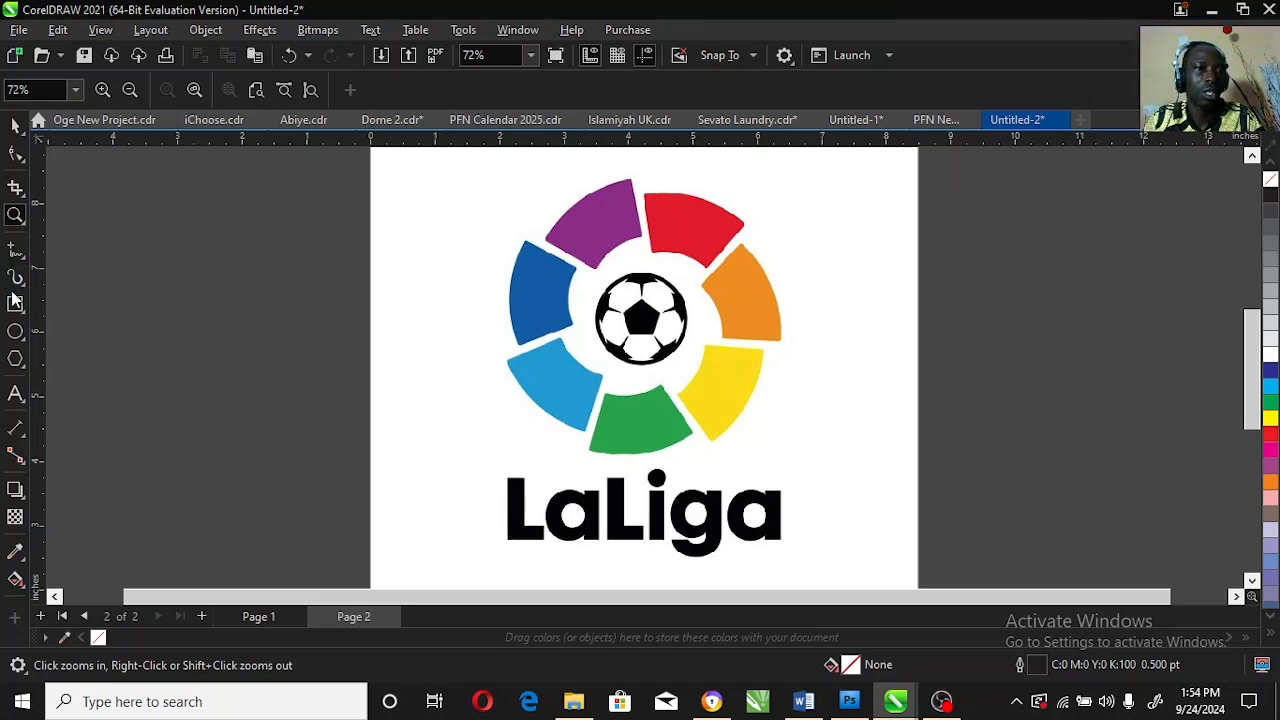
left_click_drag(517, 169, 684, 295)
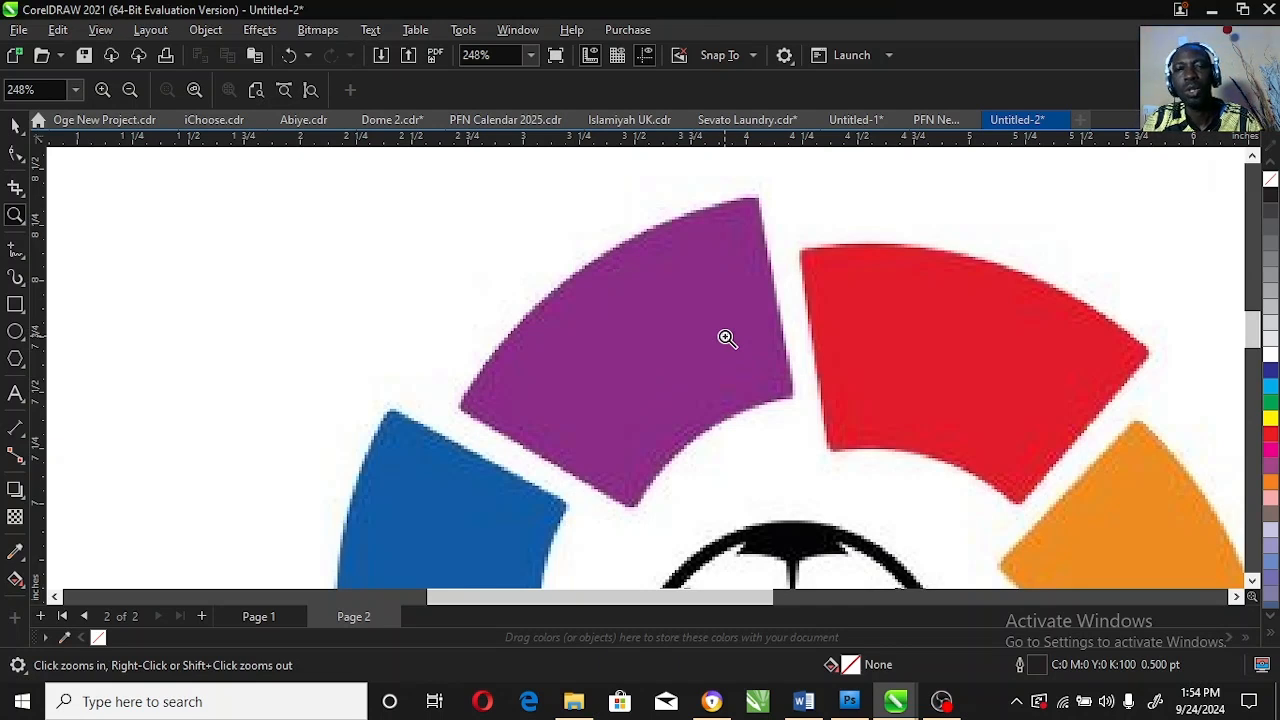
left_click(12, 303)
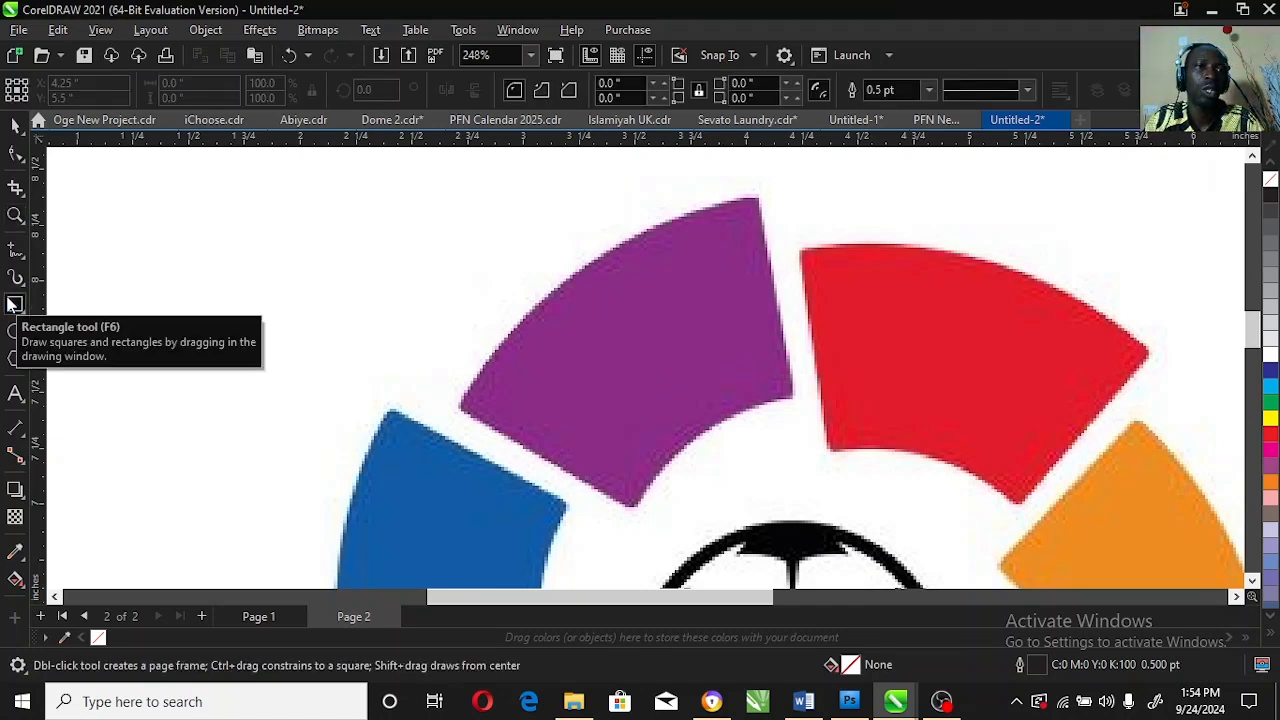
left_click_drag(458, 401, 793, 540)
left_click(15, 155)
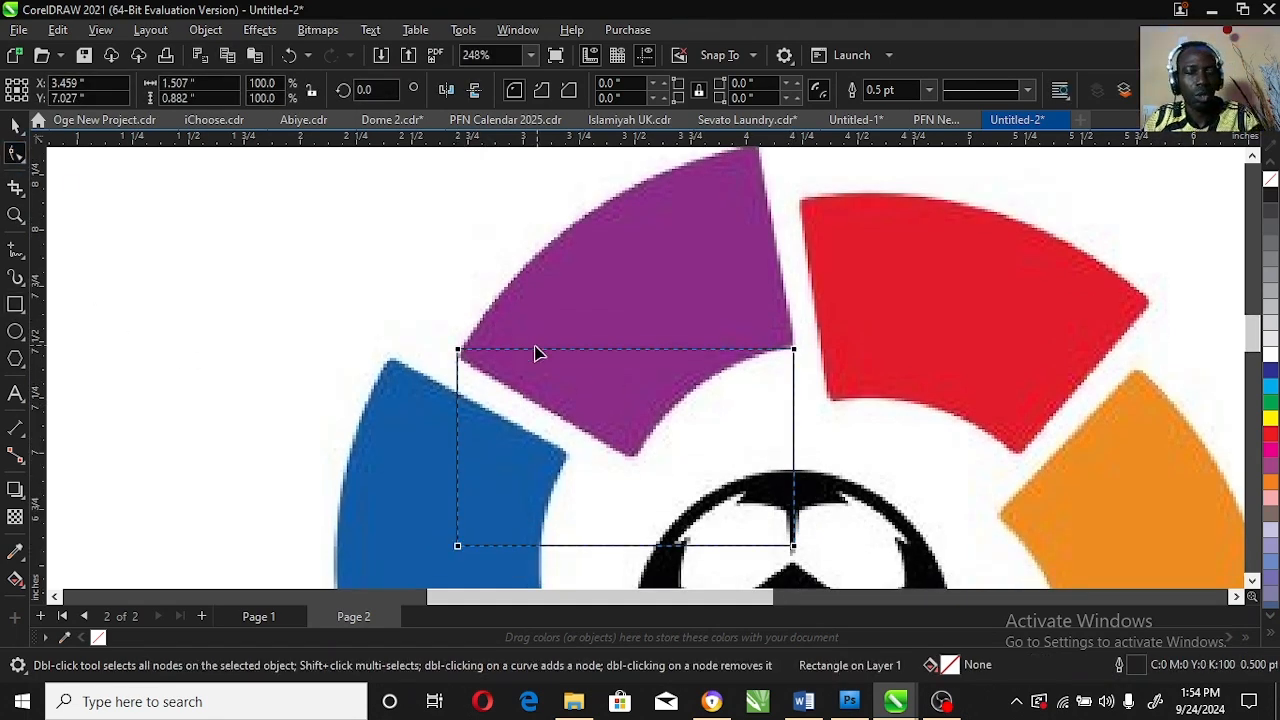
key("ctrl+q")
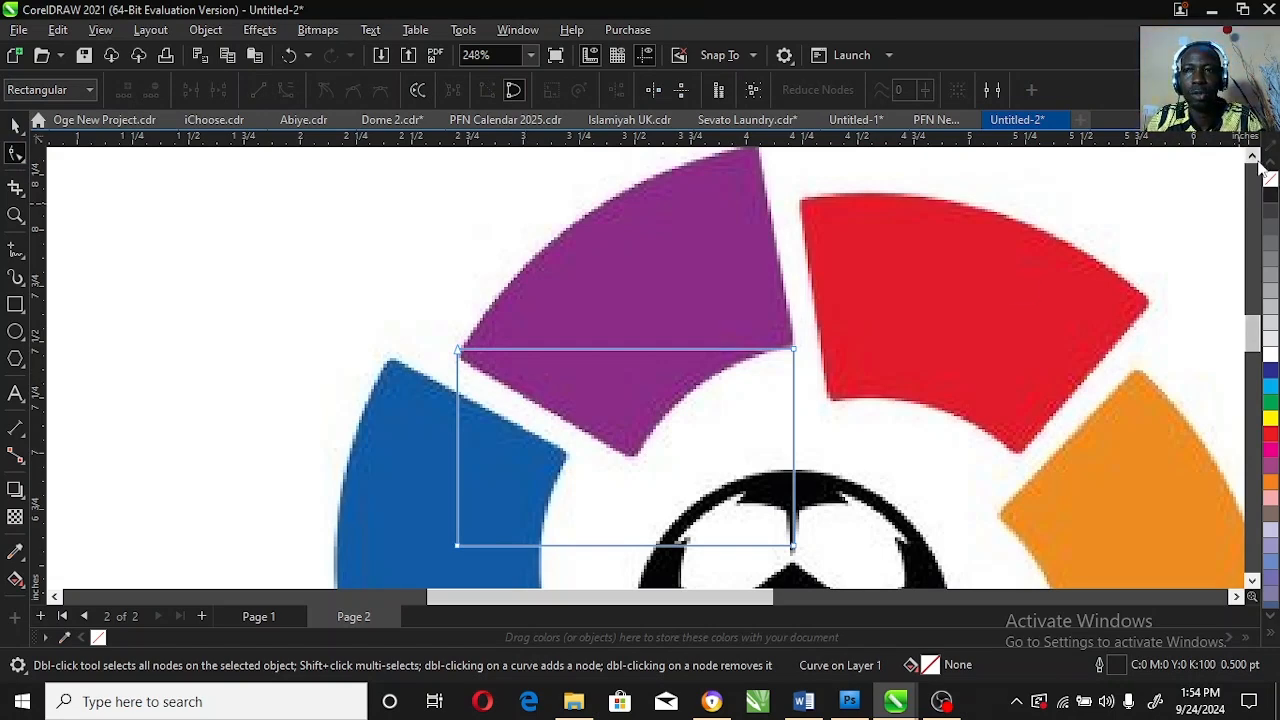
Move the four corner nodes of the converted rectangle onto the four corners of the purple segment.
scroll(1183, 200, "up", 1)
left_click_drag(795, 393, 766, 191)
left_click_drag(762, 192, 763, 196)
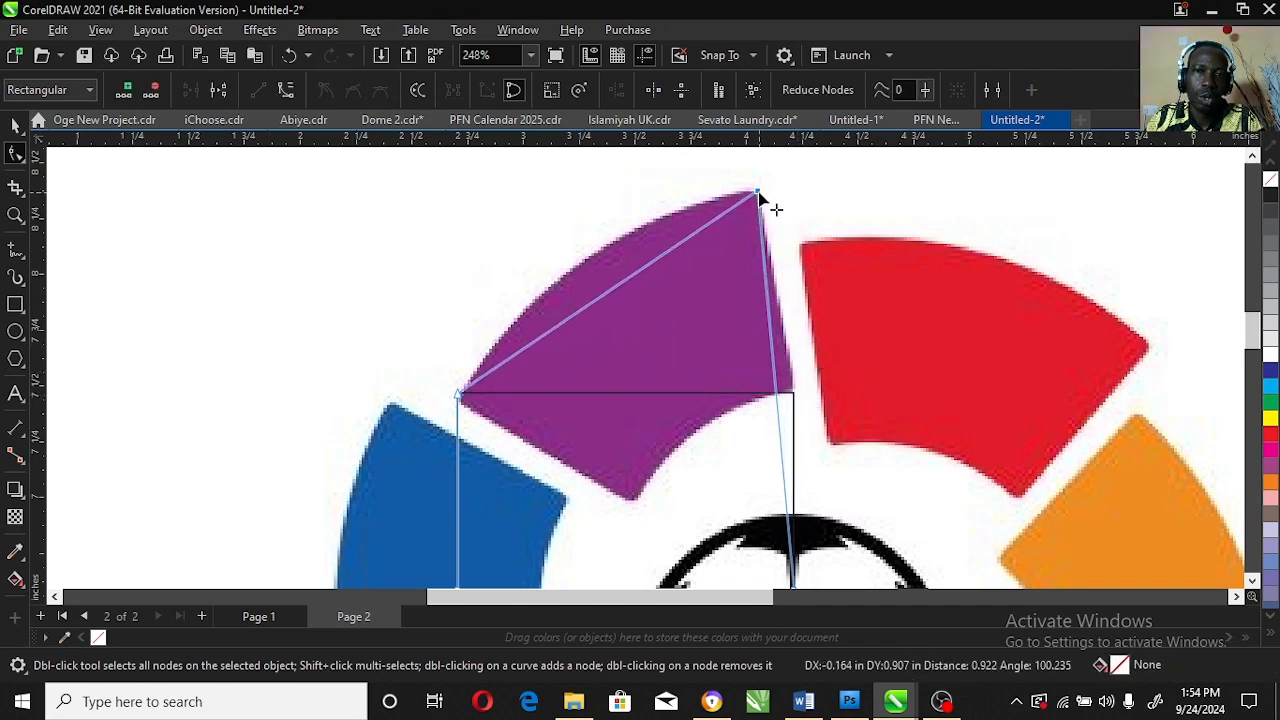
scroll(905, 590, "down", 1)
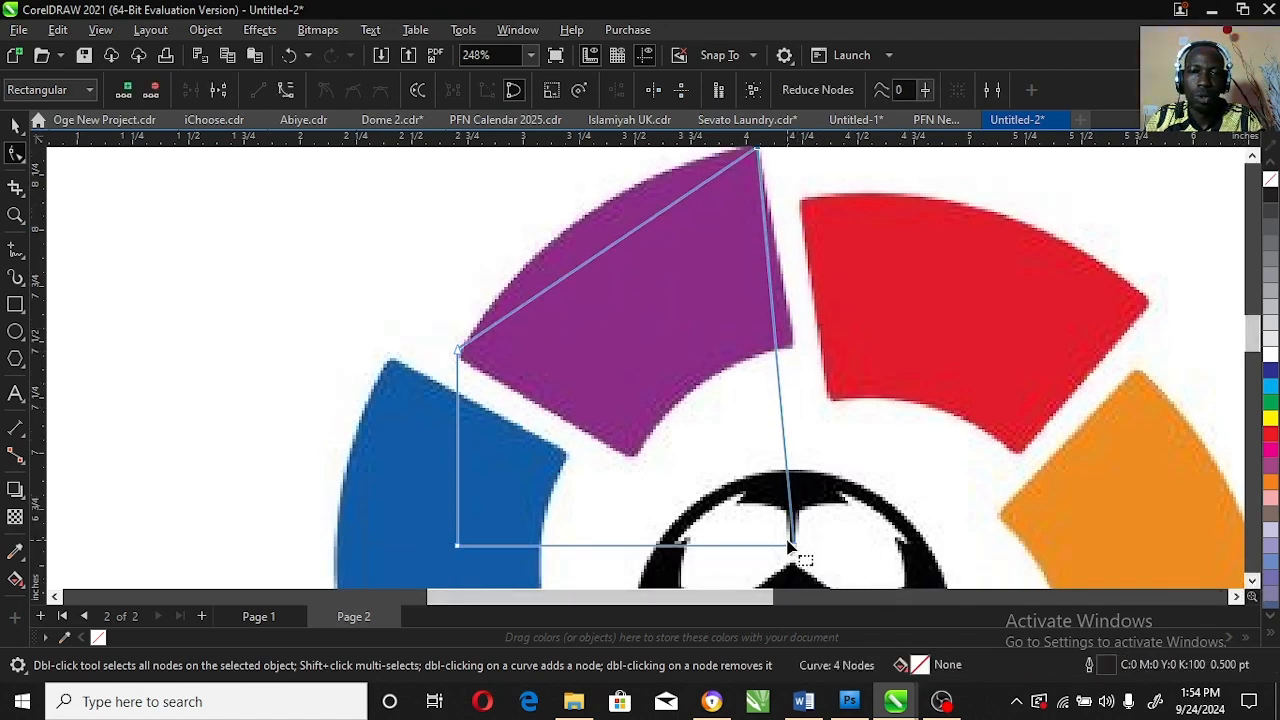
left_click_drag(792, 548, 803, 357)
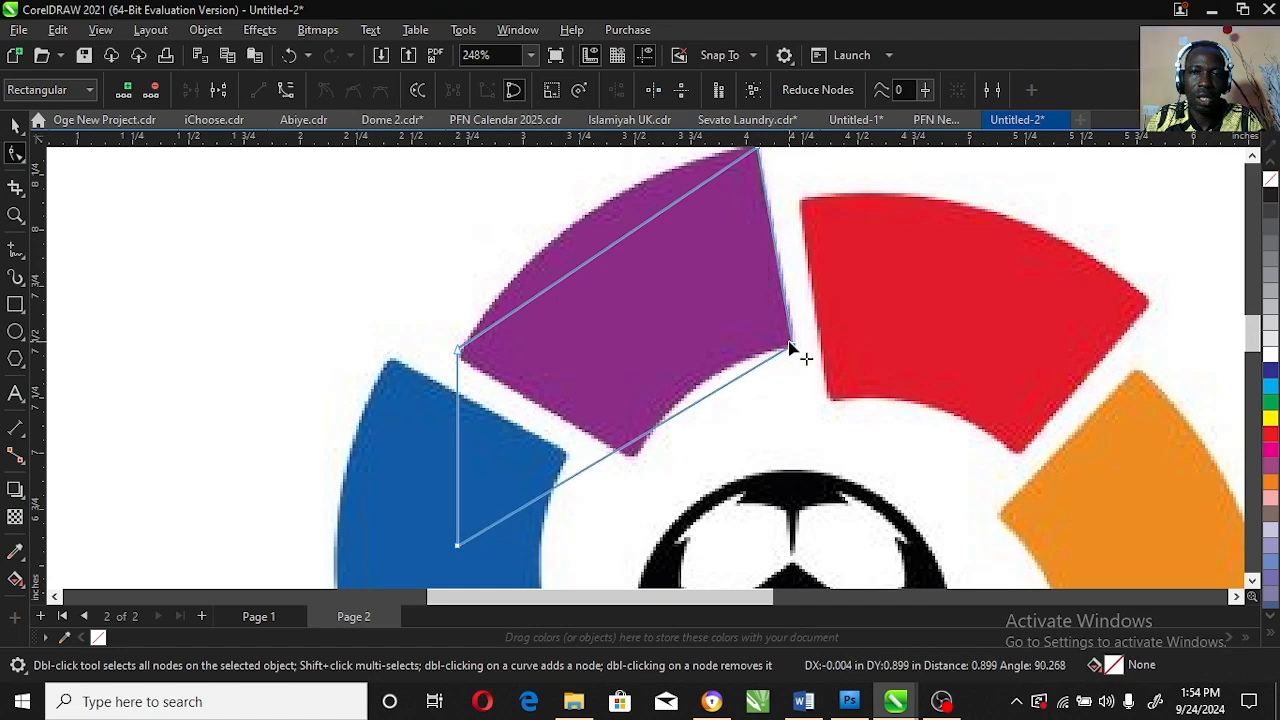
left_click_drag(456, 549, 629, 454)
left_click_drag(459, 355, 458, 362)
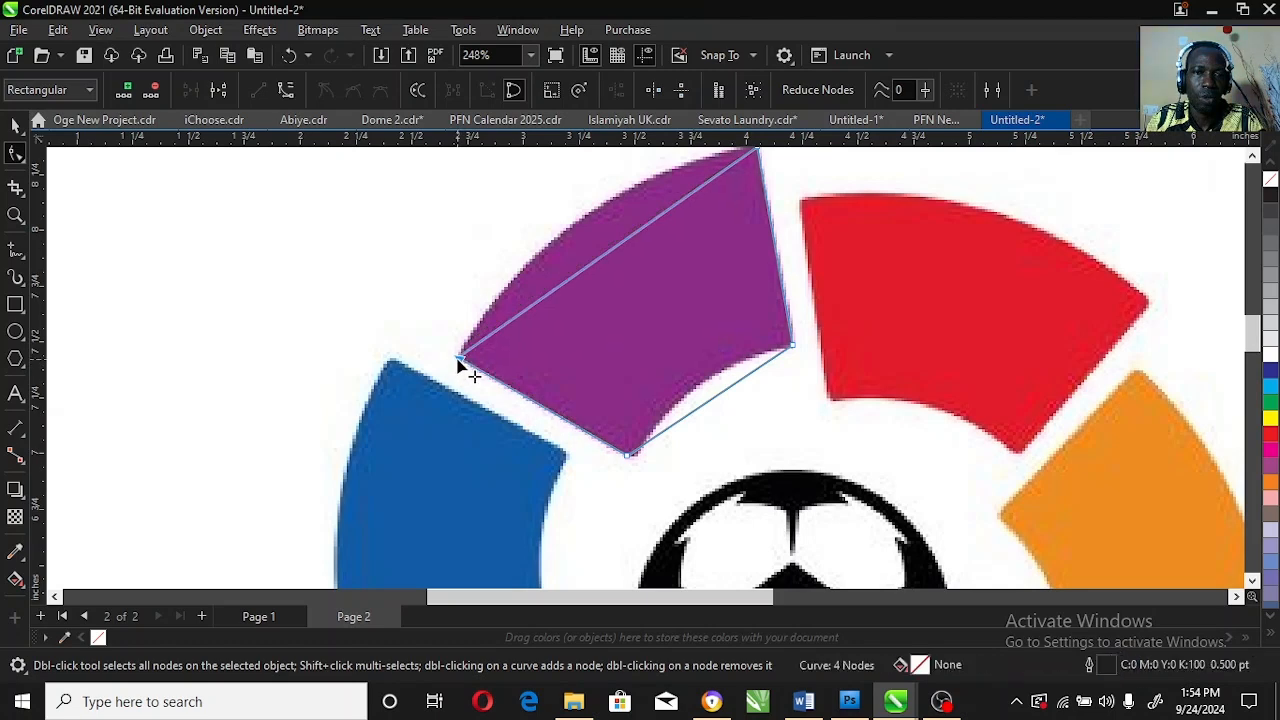
Convert the outline's outer and inner edges to curves and bend them along the purple segment's arcs.
left_click(611, 251)
right_click(611, 251)
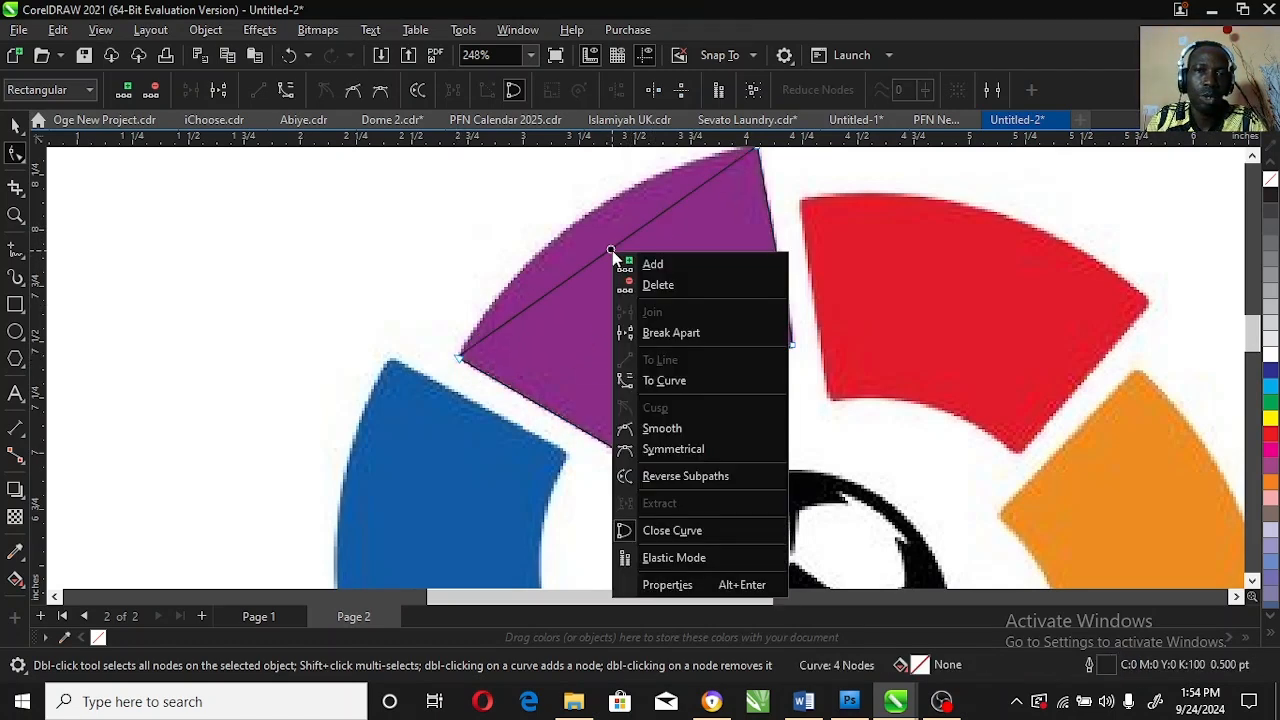
left_click(676, 389)
left_click_drag(603, 259, 583, 221)
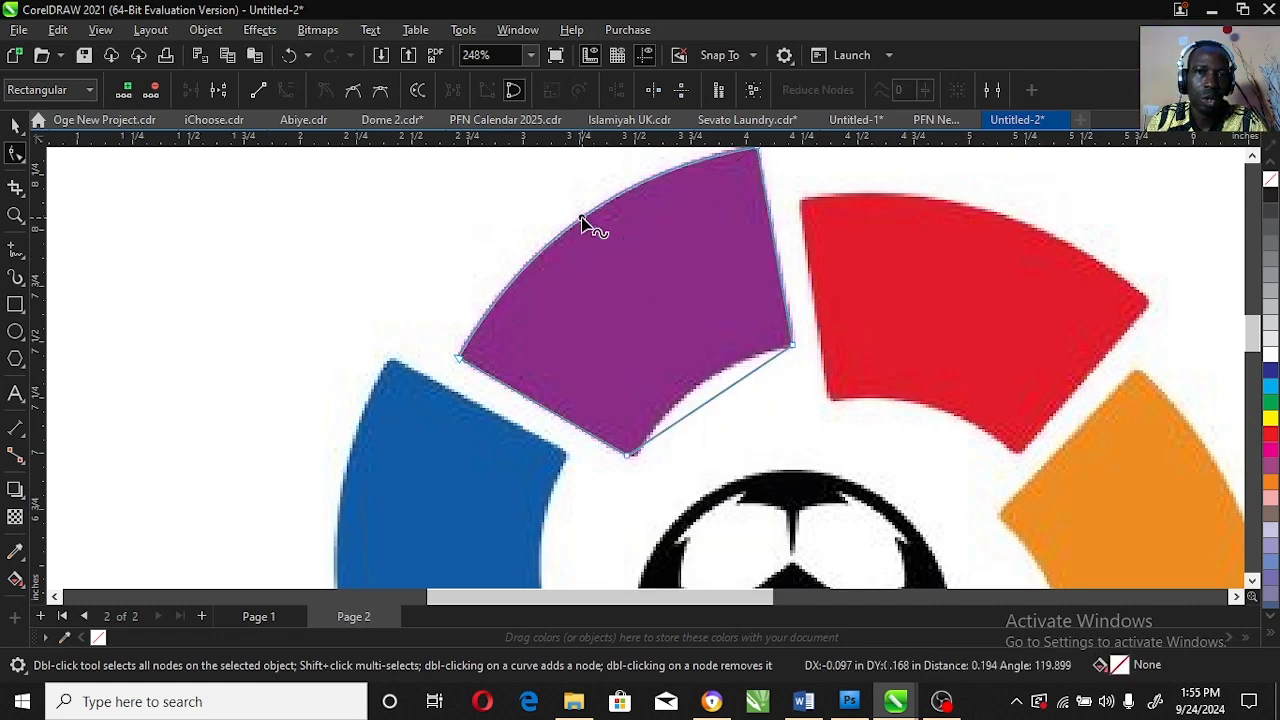
left_click(712, 401)
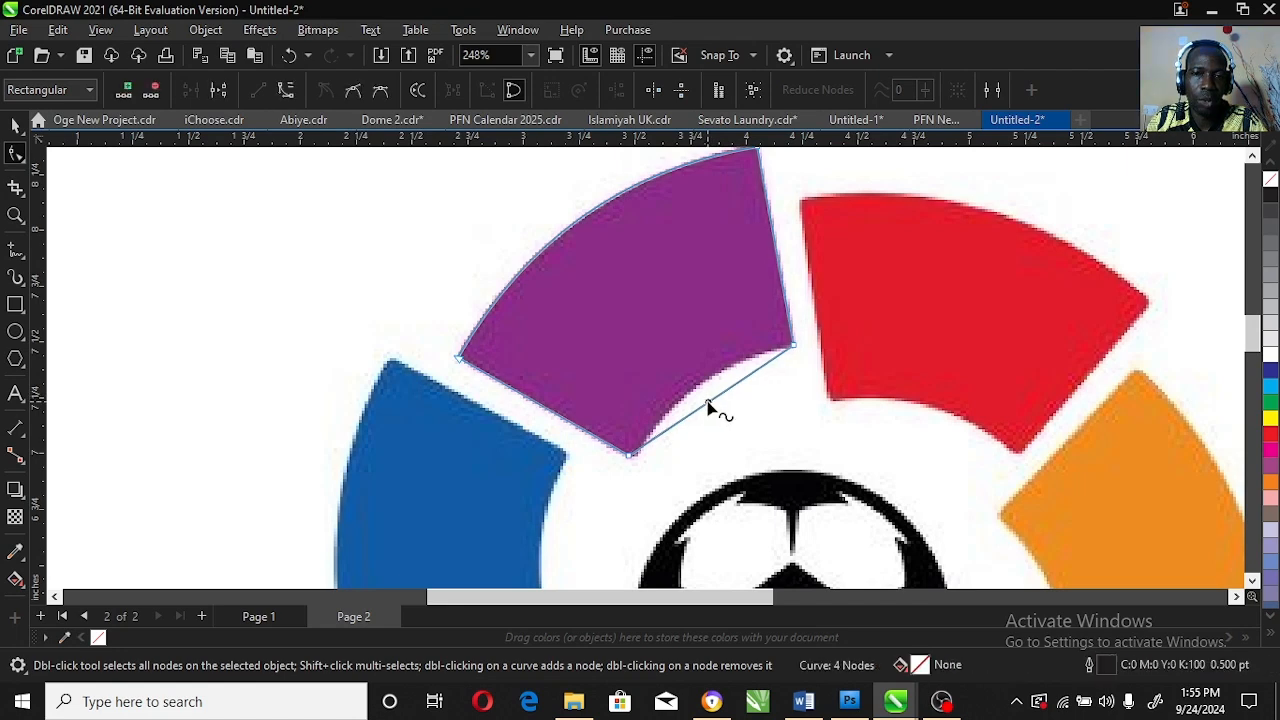
right_click(710, 400)
left_click(789, 187)
left_click_drag(724, 402, 704, 380)
Refine the outline's lower corner node so that it sits exactly on the purple segment's bottom tip.
left_click(15, 214)
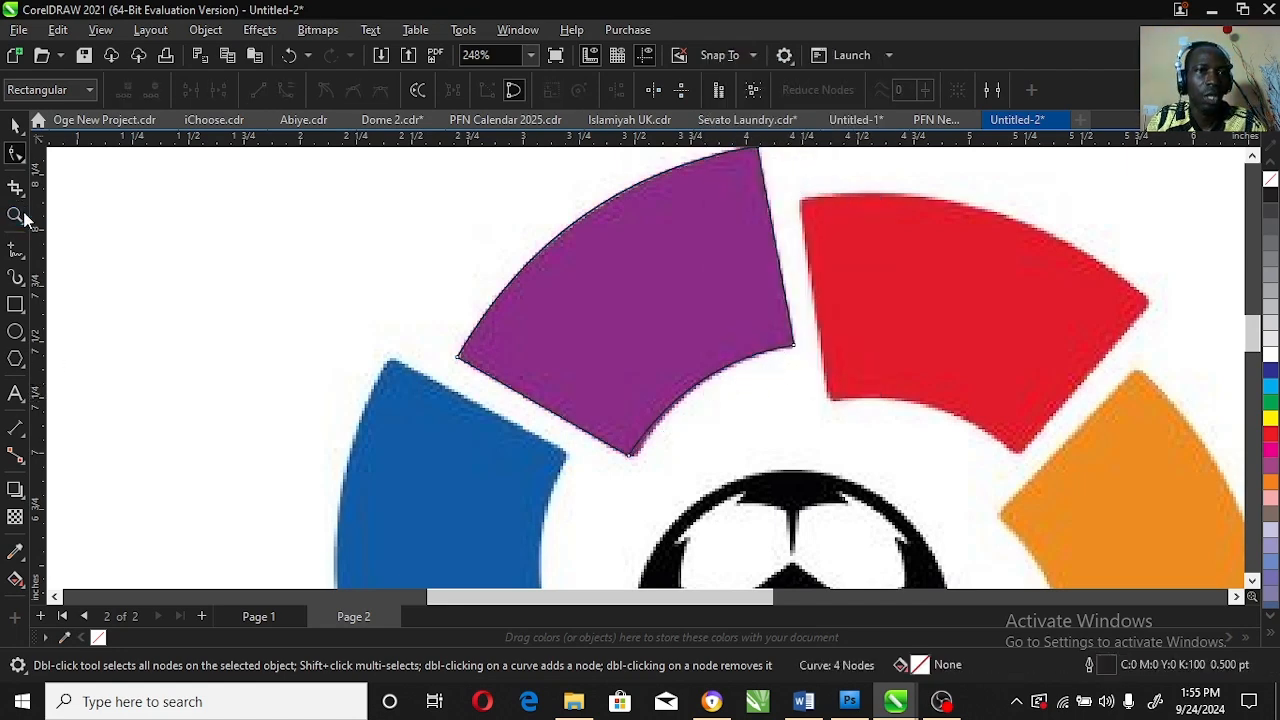
left_click_drag(566, 406, 706, 482)
left_click(15, 153)
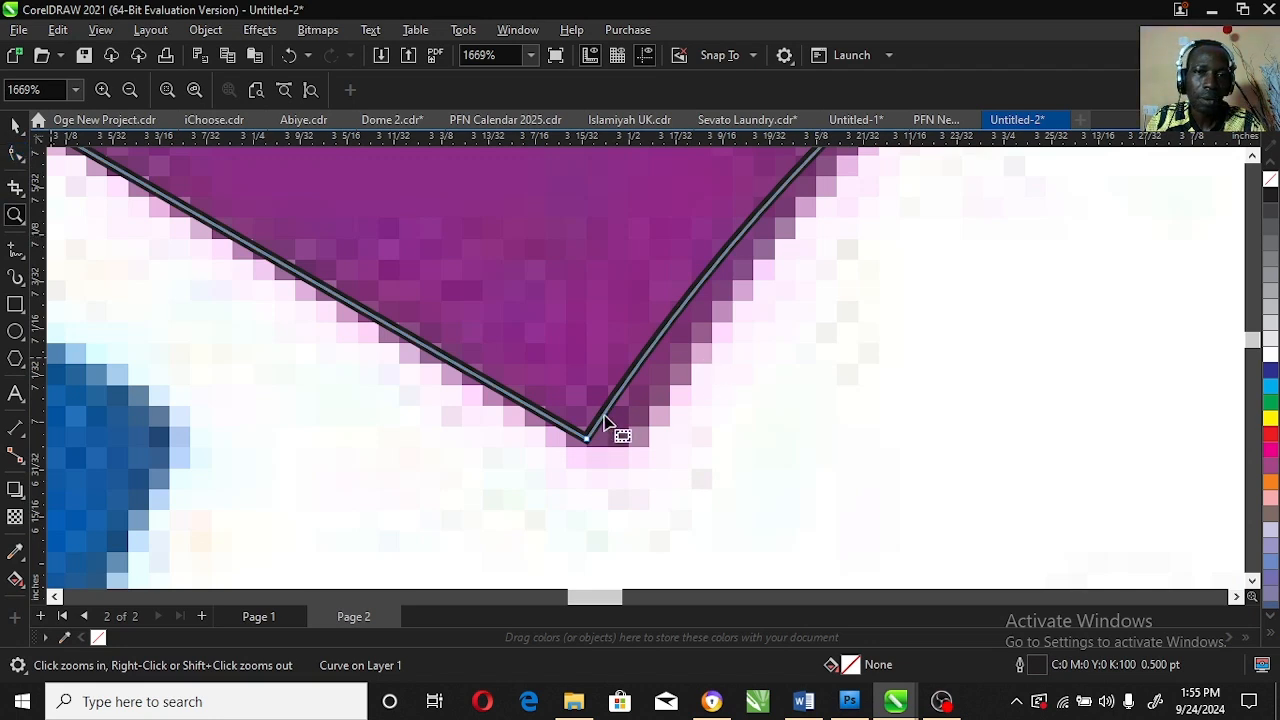
left_click_drag(588, 442, 614, 462)
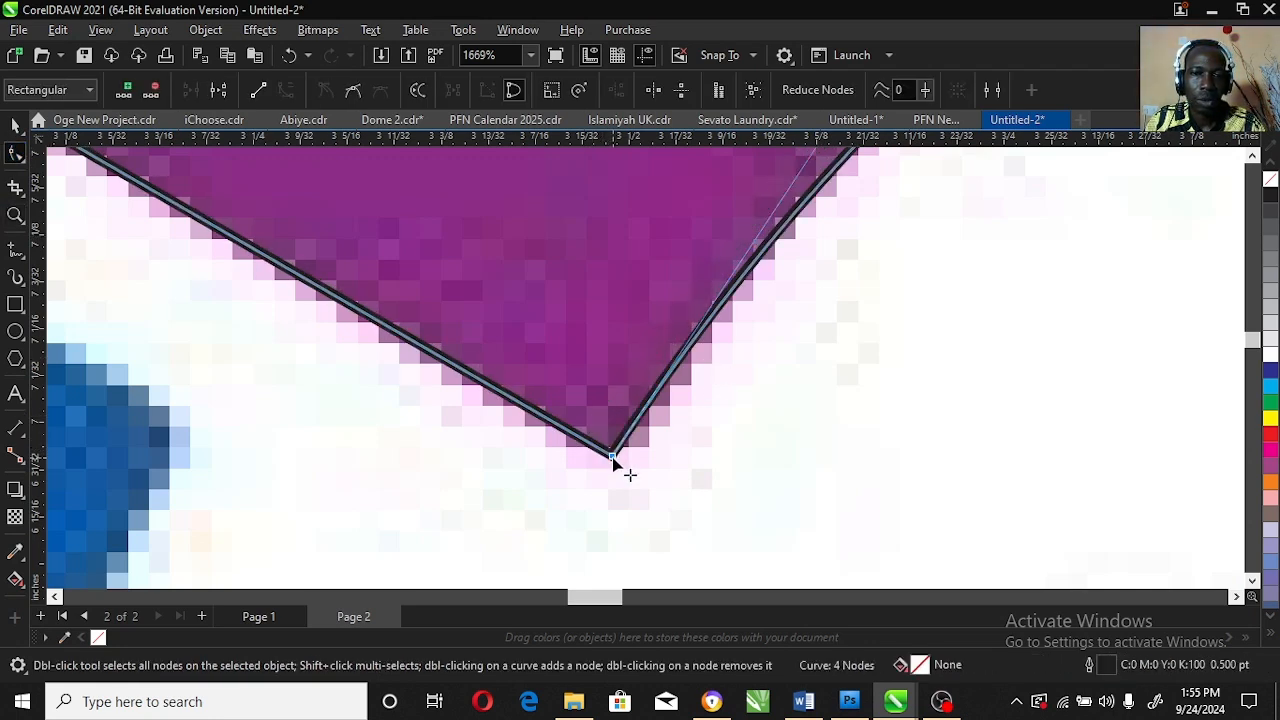
Place a copy of the purple outline on the red segment, rotated to about 308.7° to match it.
left_click(15, 214)
scroll(689, 306, "down", 5)
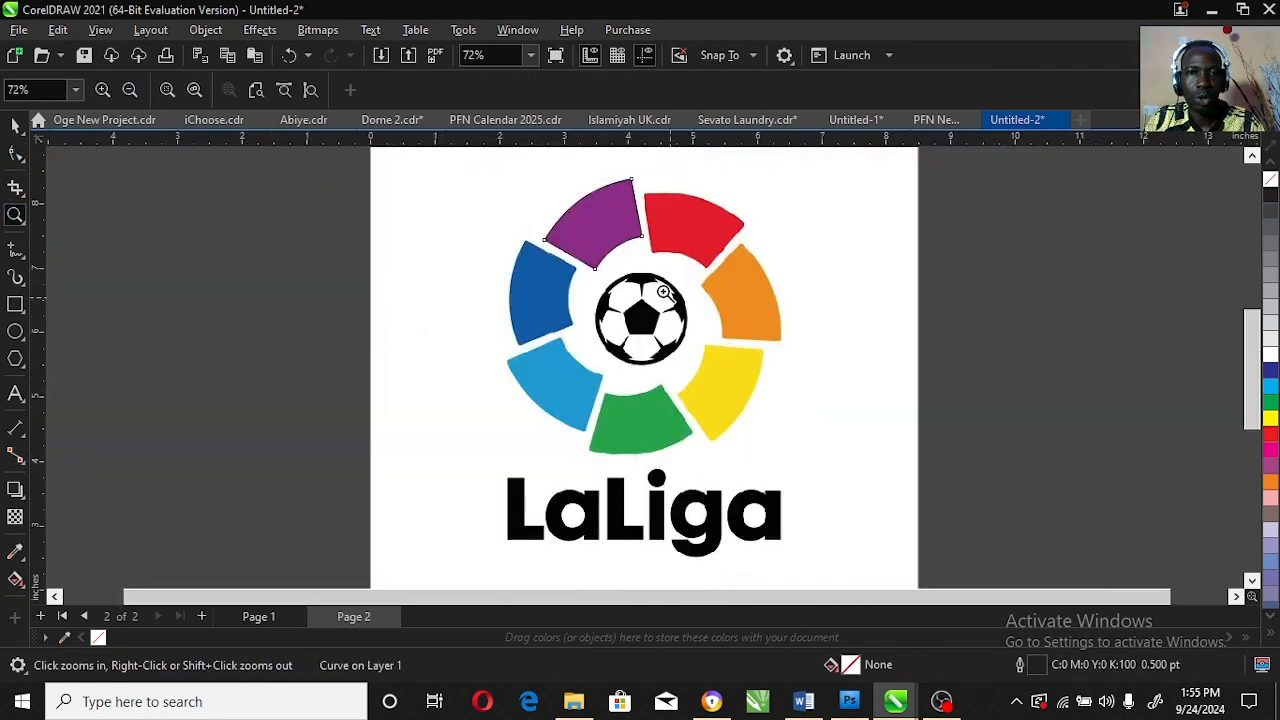
left_click_drag(487, 174, 794, 340)
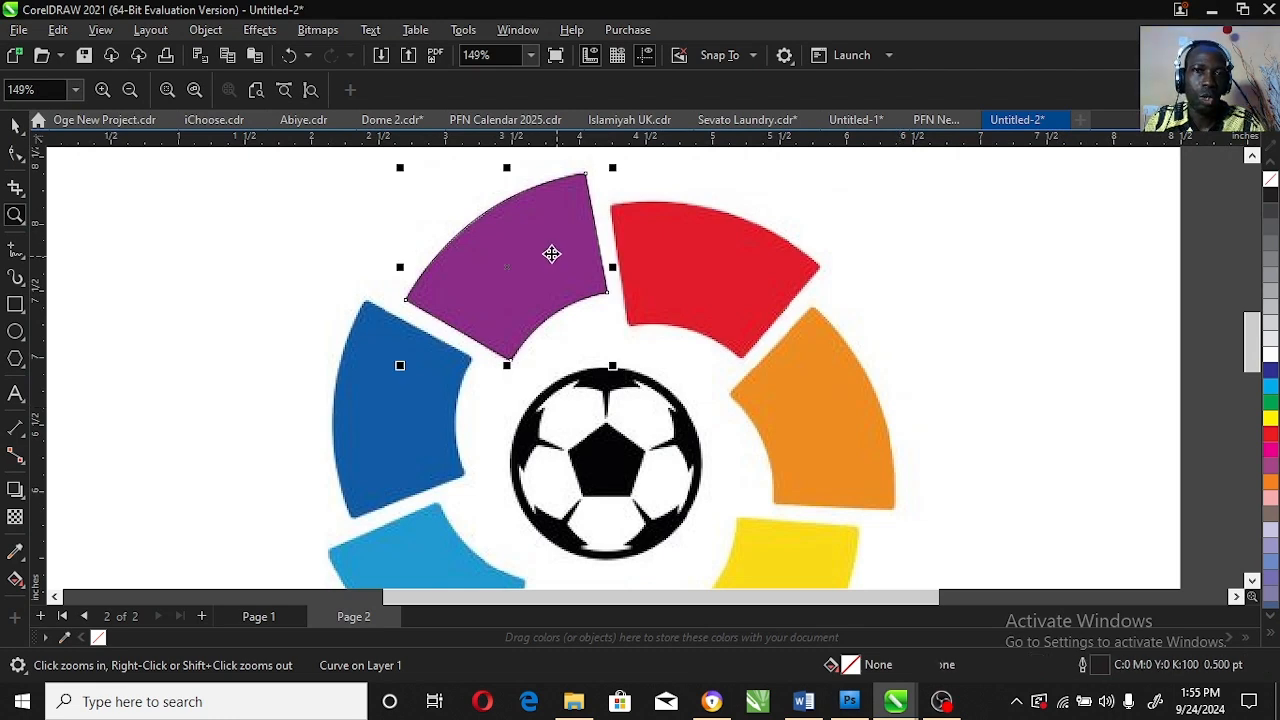
key("space")
left_click_drag(620, 166, 760, 246)
left_click(760, 246)
left_click_drag(820, 193, 775, 250)
key("z")
left_click_drag(571, 200, 786, 337)
key("space")
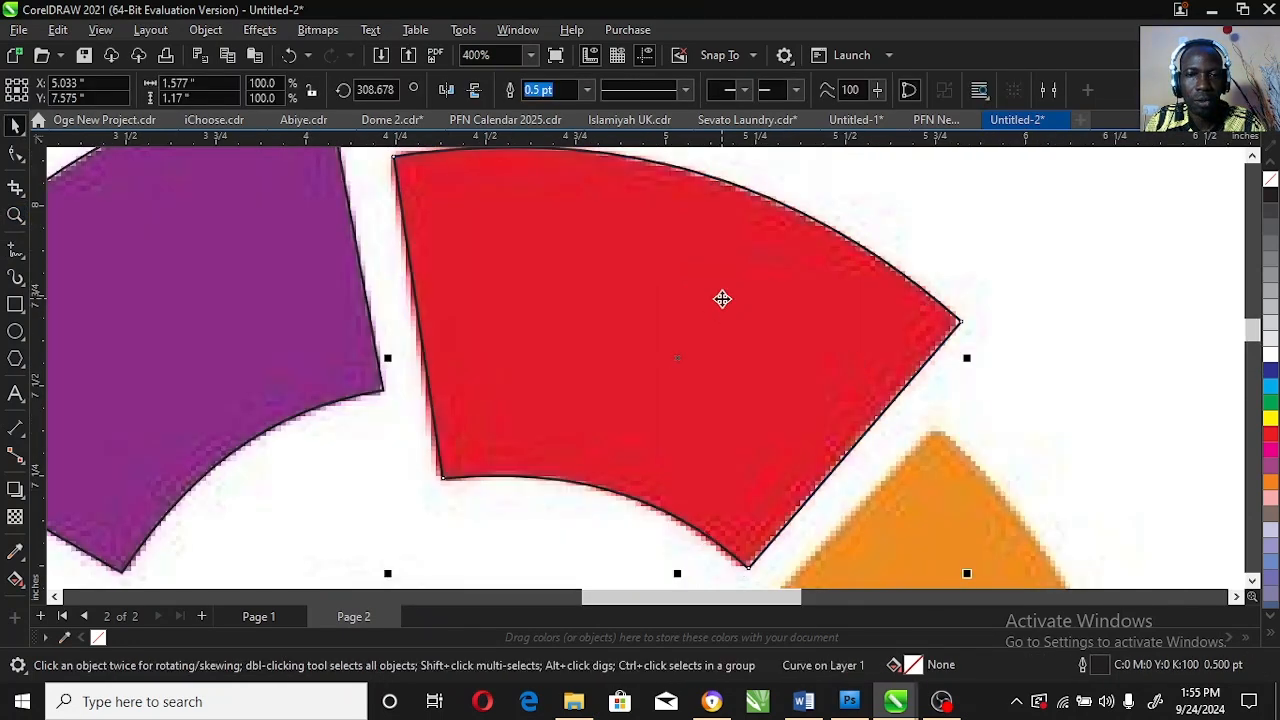
Copy the red outline onto the orange segment and rotate the copy clockwise towards the segment's direction.
left_click(16, 217)
right_click(641, 329)
key("space")
left_click_drag(748, 274, 840, 435)
left_click(840, 436)
left_click_drag(925, 355, 911, 462)
Fine-tune the outline's position on the orange segment and its rotation to about 256.4°, aligning it with the edges.
left_click(840, 438)
mouse_move(840, 438)
left_mouse_down()
mouse_move(856, 438)
mouse_move(851, 426)
left_mouse_up()
left_click(851, 426)
left_click_drag(906, 298, 909, 302)
left_click(15, 216)
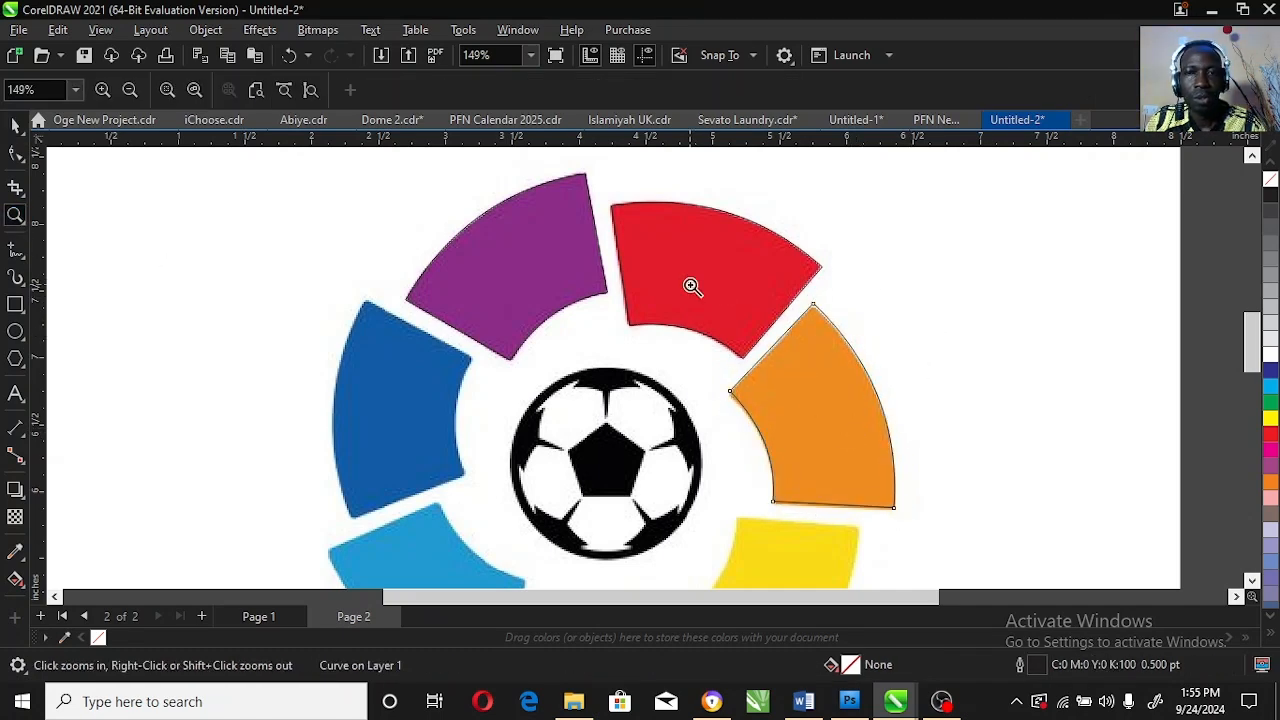
left_click(691, 286)
key("space")
left_click(648, 262)
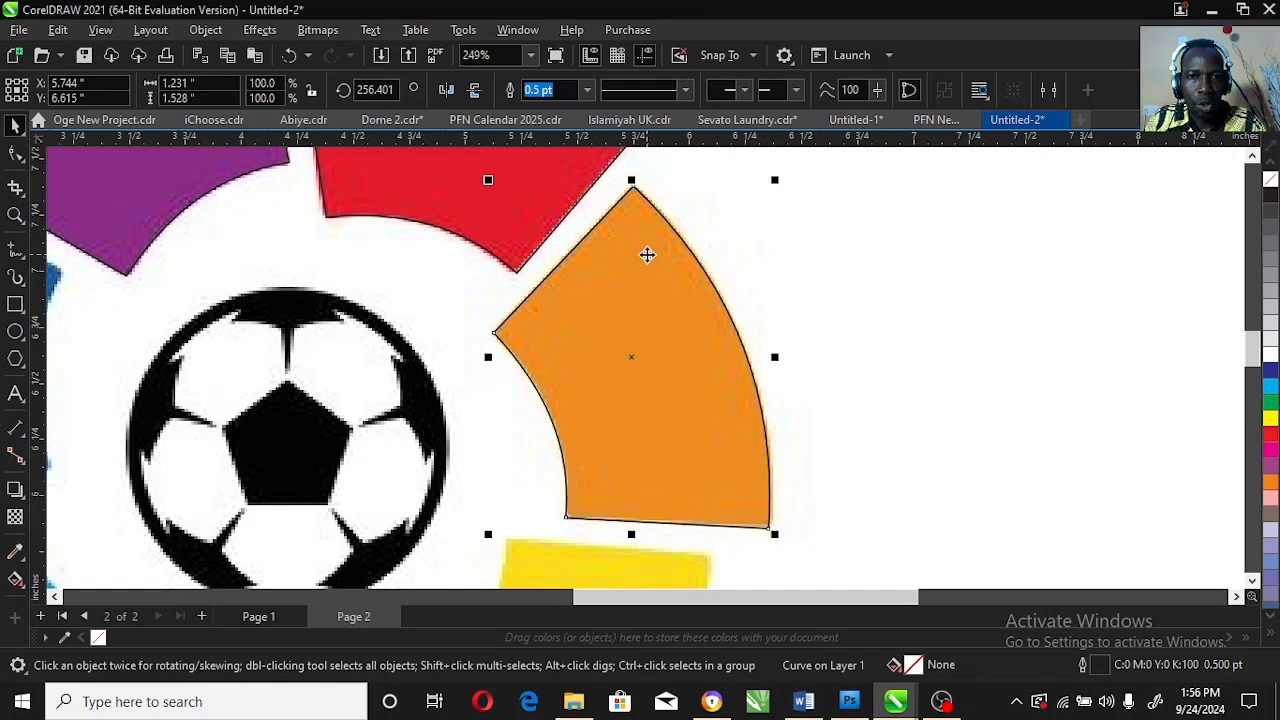
Copy the orange outline onto the yellow segment and rotate the copy to about 212.3°.
left_click(15, 216)
right_click(746, 342)
right_click(797, 354)
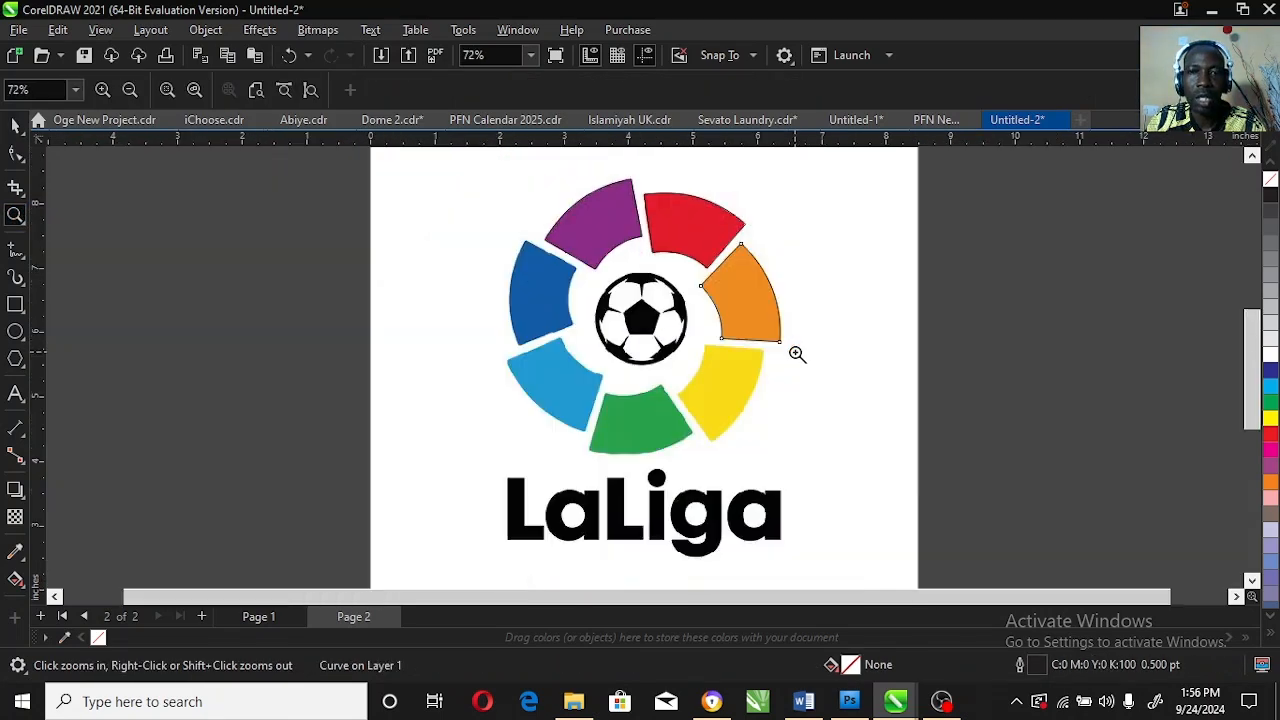
key("space")
left_click_drag(755, 308, 749, 374)
left_click(748, 371)
left_click_drag(780, 309, 797, 361)
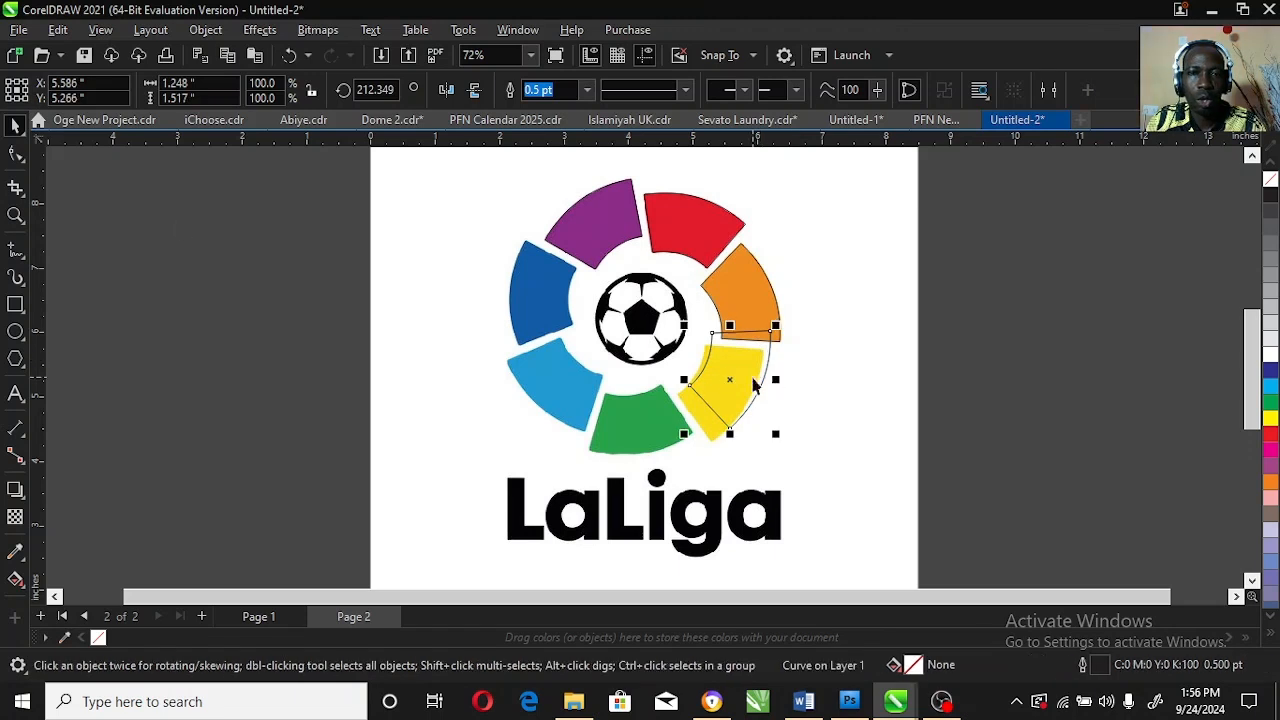
Adjust the copied outline's position and rotate it to about 206.1° so that it follows the yellow segment's edges.
left_click(22, 216)
left_click(720, 378)
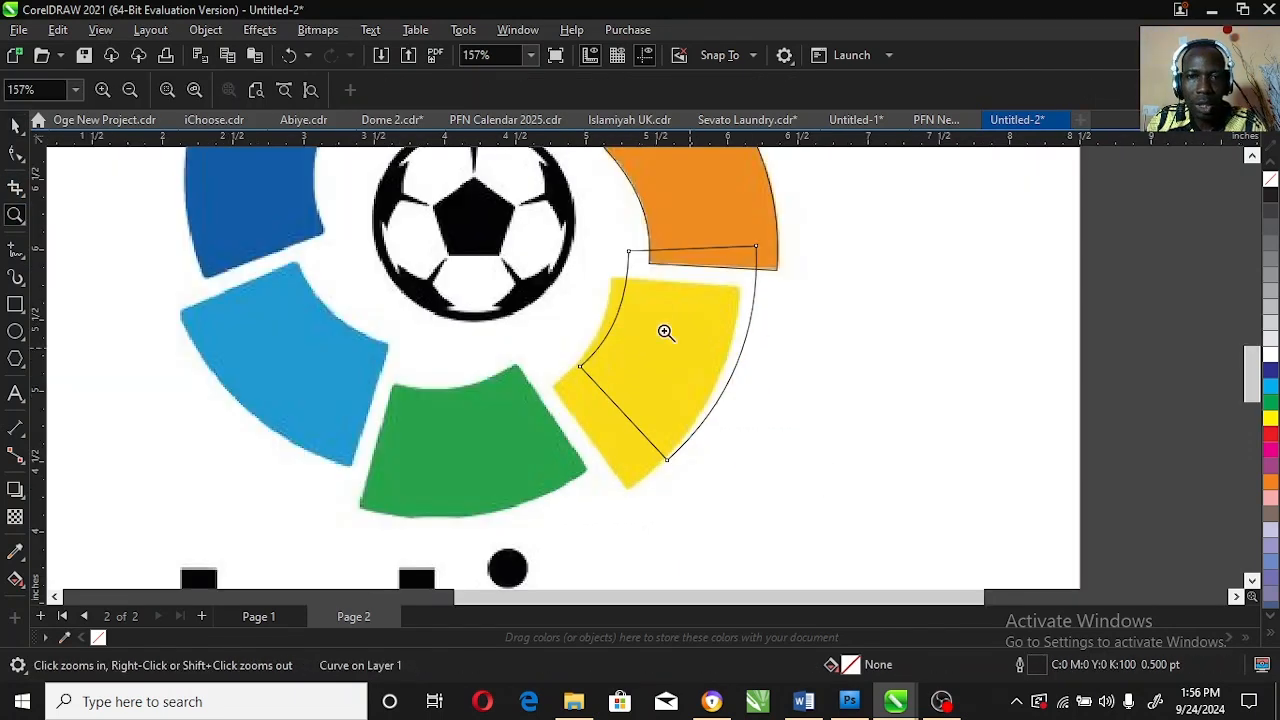
key("space")
left_click_drag(691, 289, 680, 317)
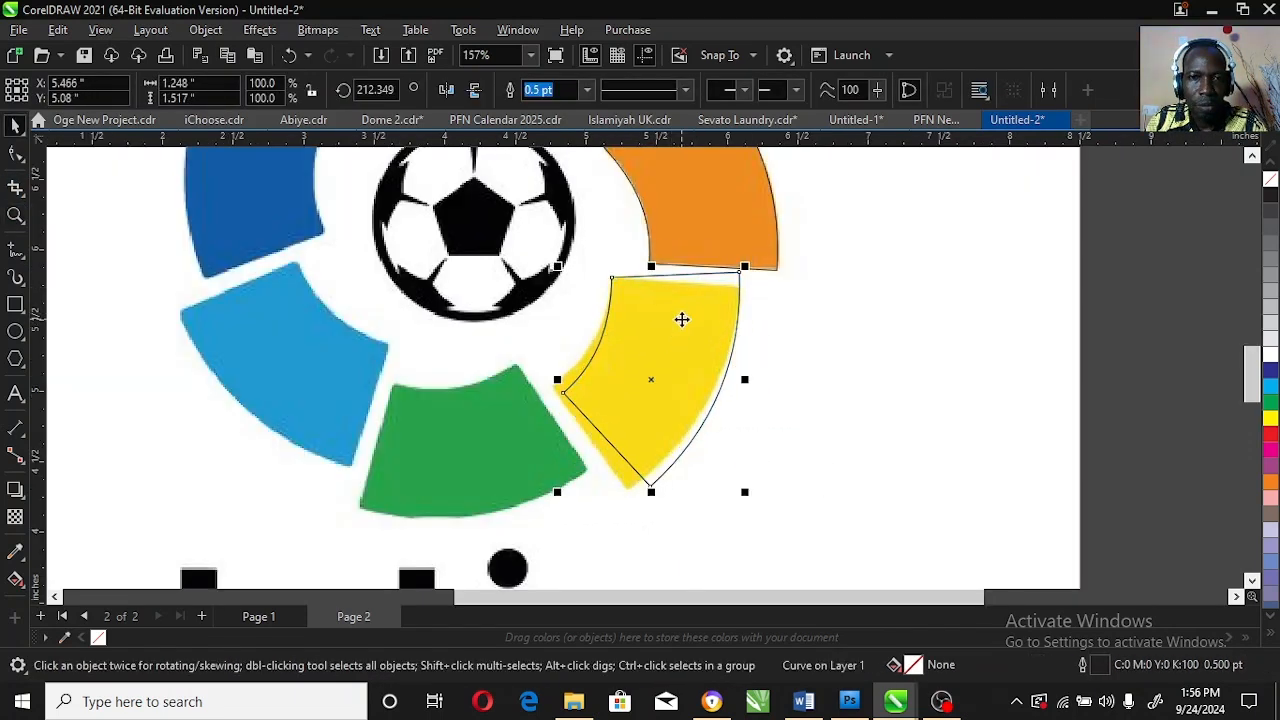
left_click(680, 317)
left_click_drag(750, 266, 753, 285)
left_click_drag(700, 330, 684, 339)
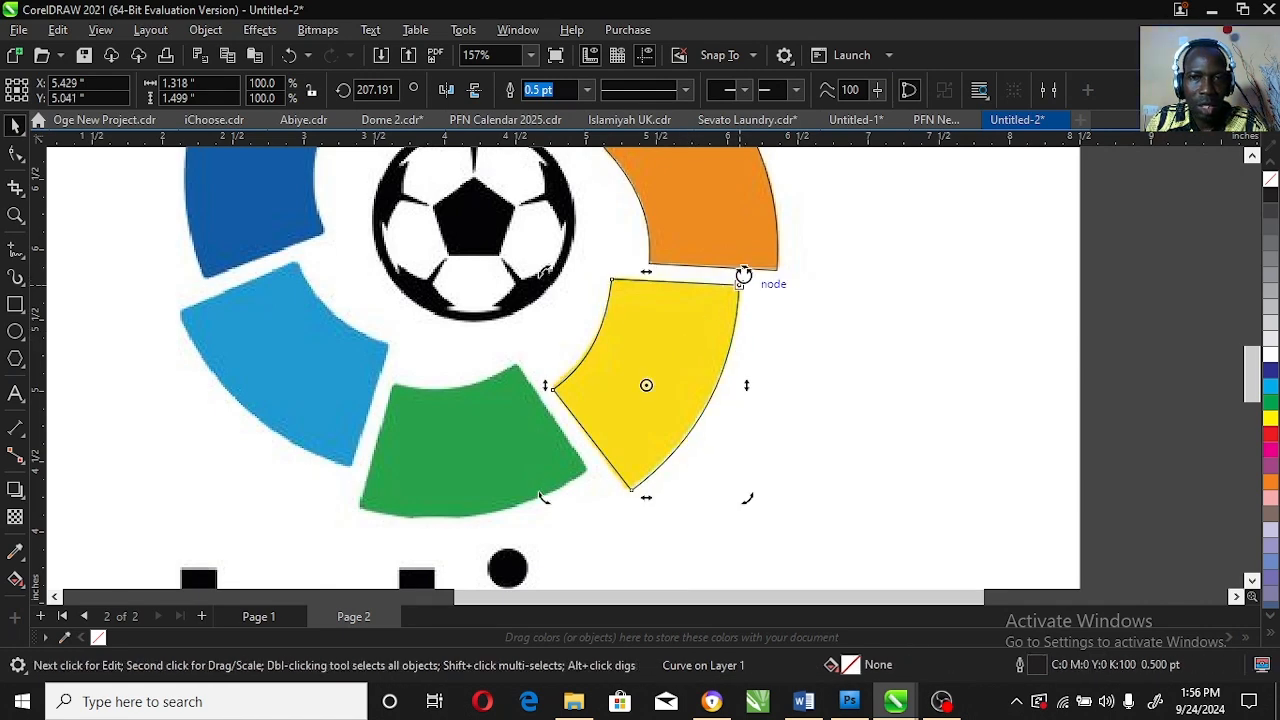
left_click(705, 320)
key("z")
left_click_drag(527, 347, 634, 457)
key("space")
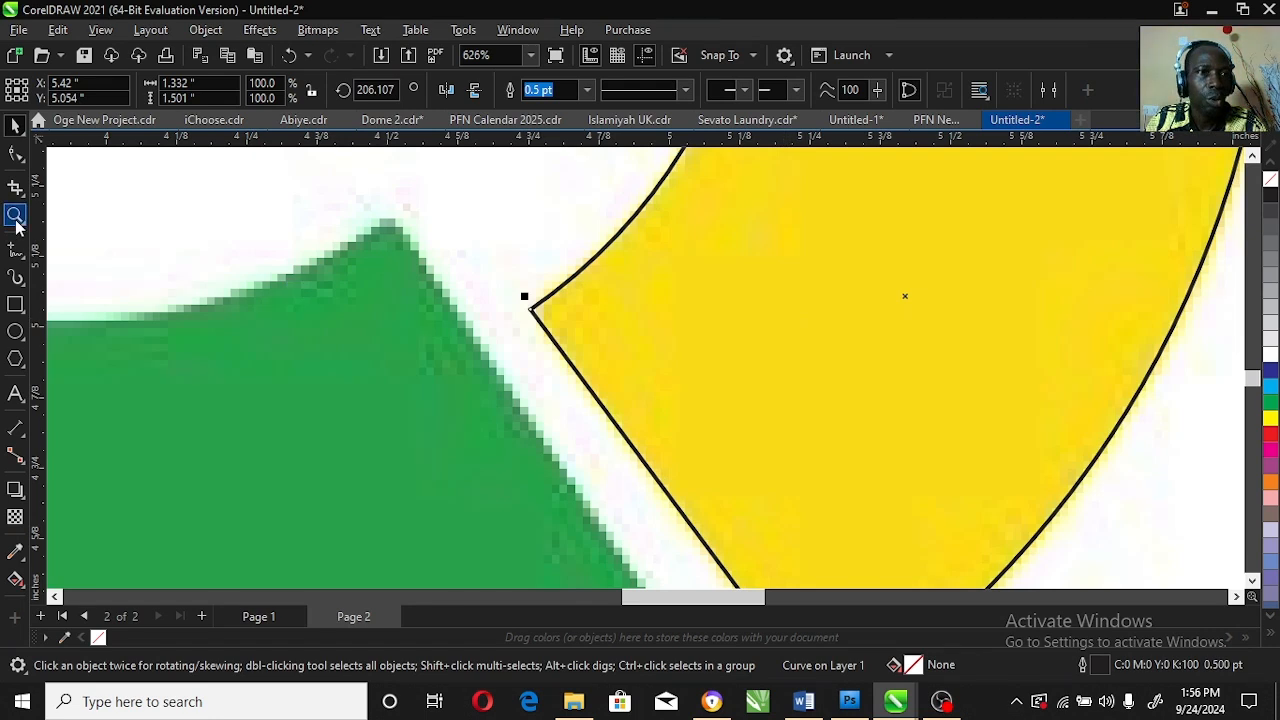
Copy the yellow outline, rotated to about 169.9°, and place the copy over the green segment.
left_click(15, 215)
right_click(806, 343)
key("space")
left_click(700, 331)
left_click_drag(760, 286, 787, 361)
left_click(677, 373)
left_click_drag(688, 336, 503, 398)
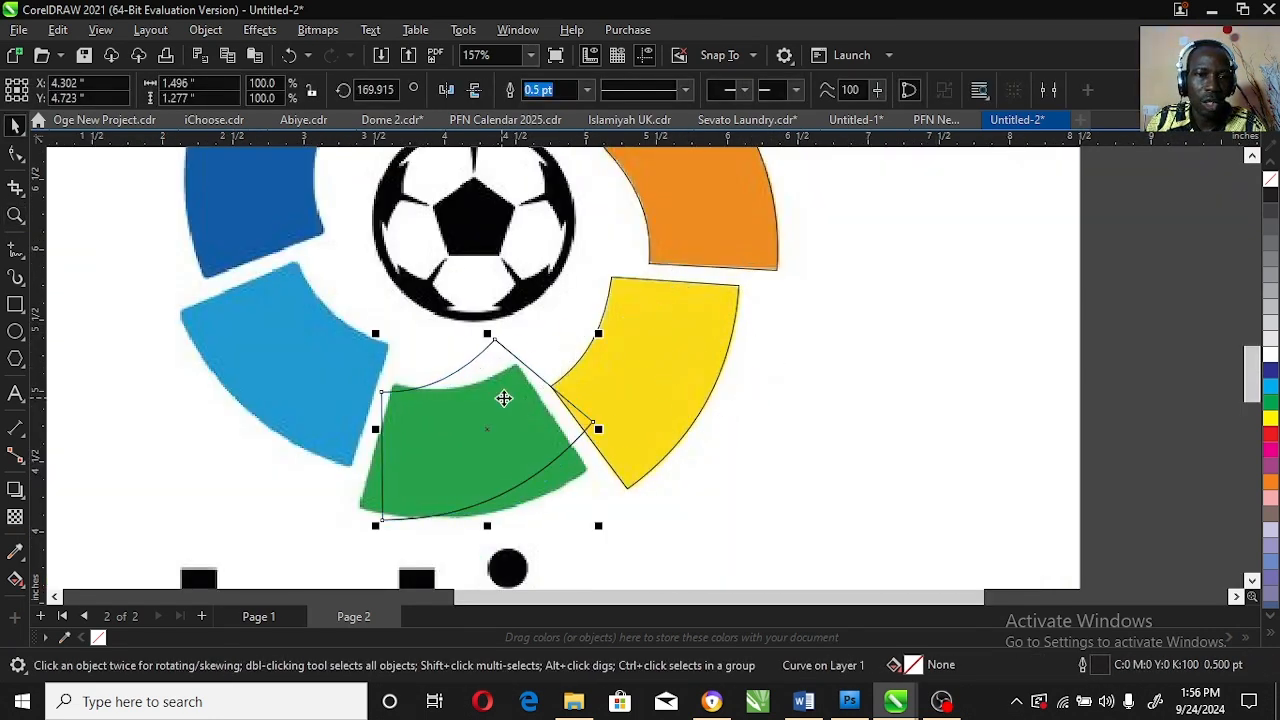
Rotate the copied outline to about 154.3° and shift it to match the green segment's edges.
left_click(573, 349)
left_click_drag(606, 331, 620, 360)
left_click(500, 428)
left_click_drag(500, 417, 497, 417)
left_click(497, 417)
left_click_drag(601, 351, 605, 356)
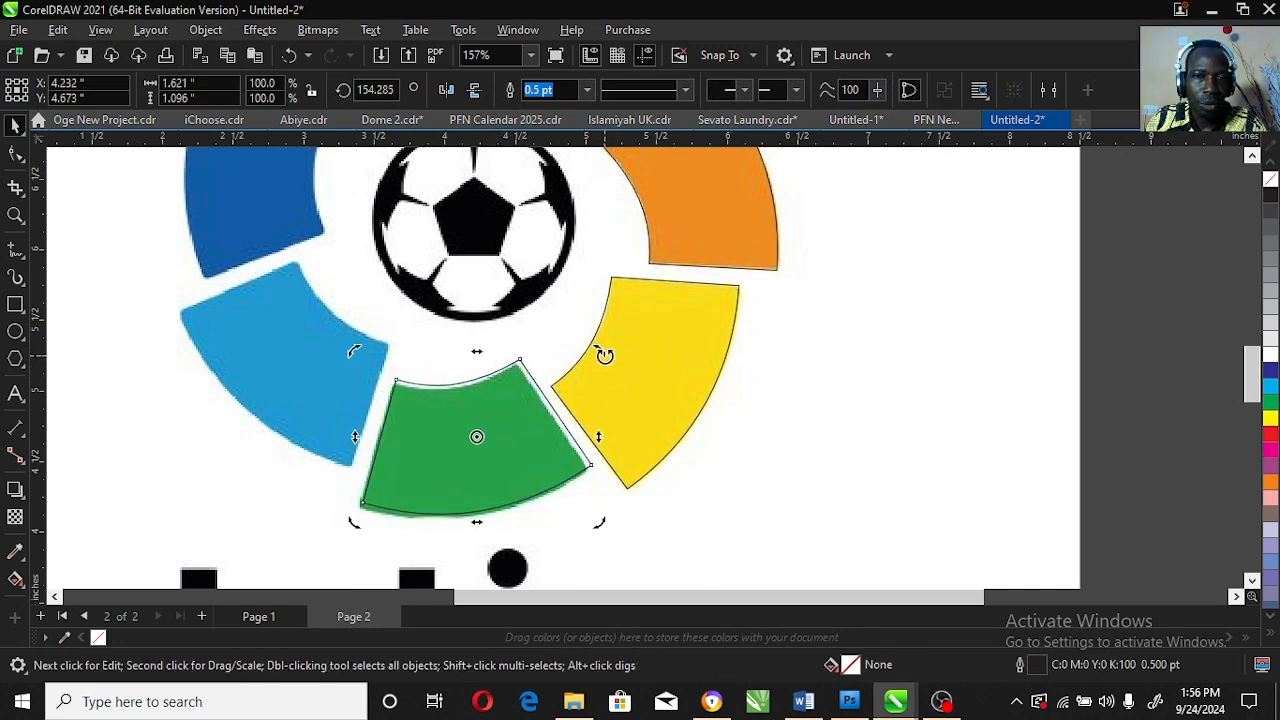
left_click(531, 409)
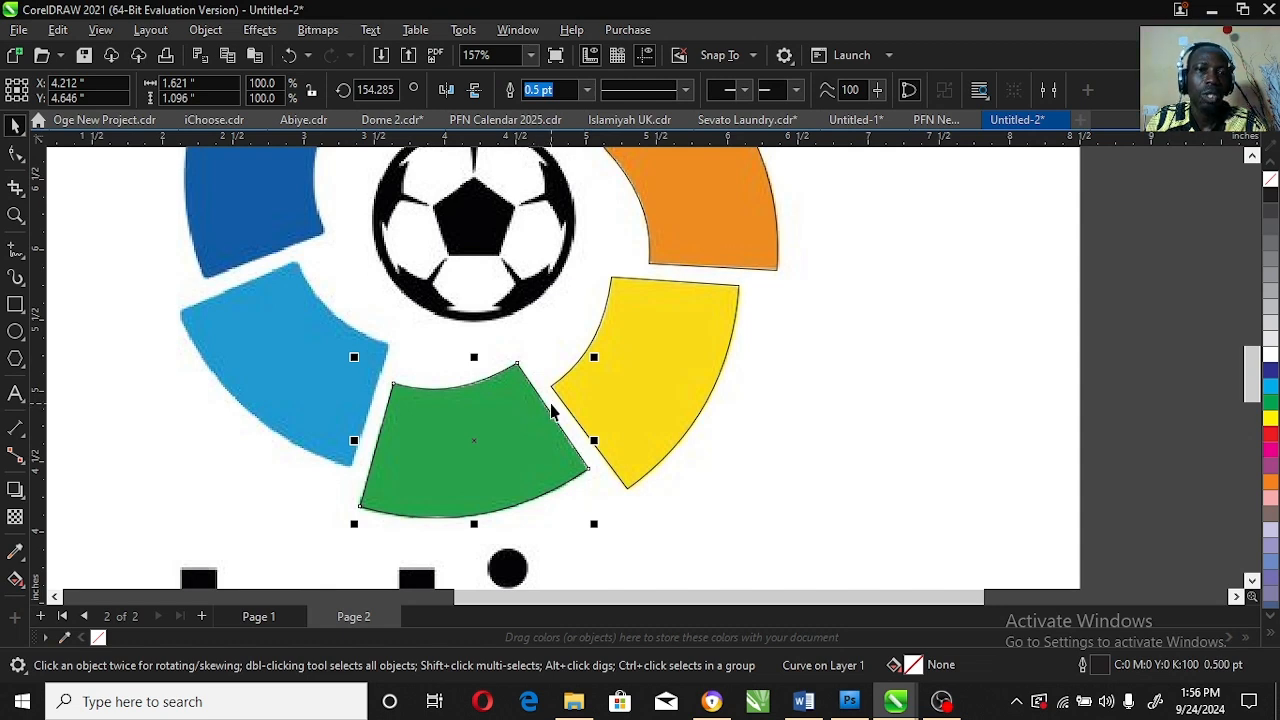
Copy the green outline onto the light blue segment and rotate the copy to about 102.5°.
left_click(552, 410)
left_click_drag(591, 360, 600, 451)
left_click(494, 431)
left_click_drag(494, 431, 314, 343)
left_click(314, 343)
left_click_drag(382, 258, 395, 285)
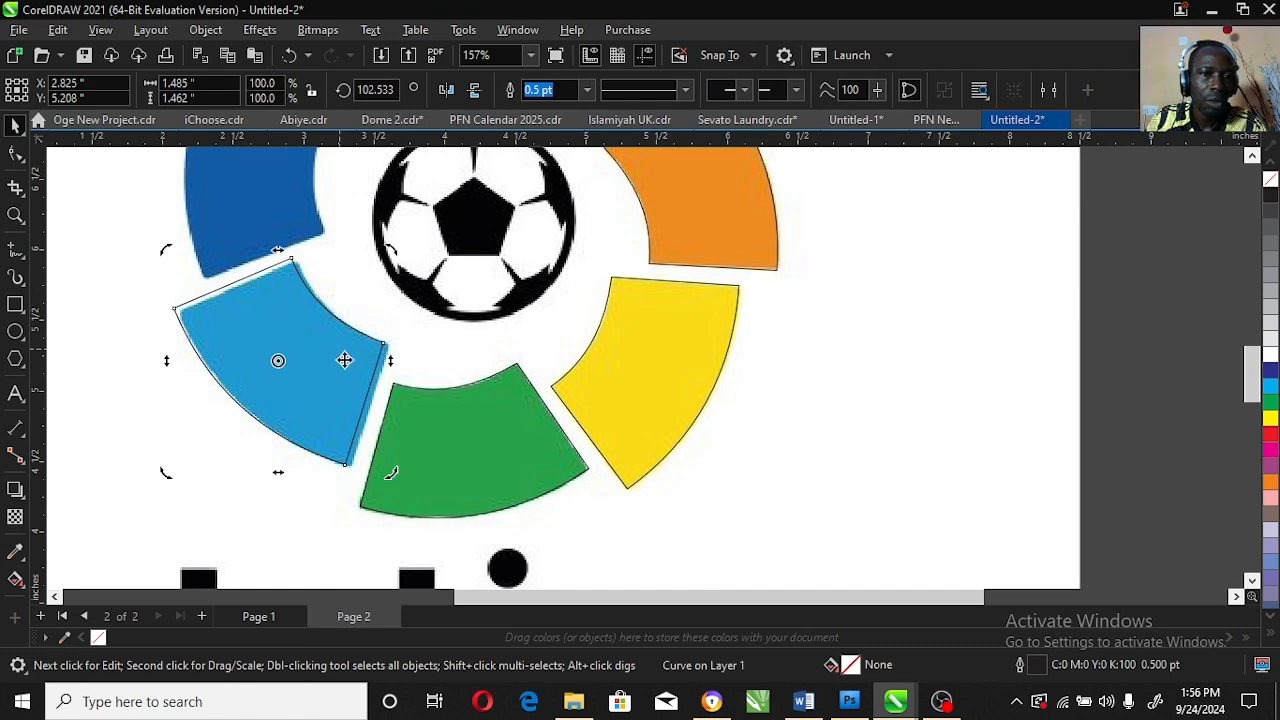
Shift the copied outline slightly so that its lower corner lines up with the light blue segment's tip.
key("z")
left_click_drag(303, 405, 405, 475)
key("space")
left_click_drag(528, 332, 559, 345)
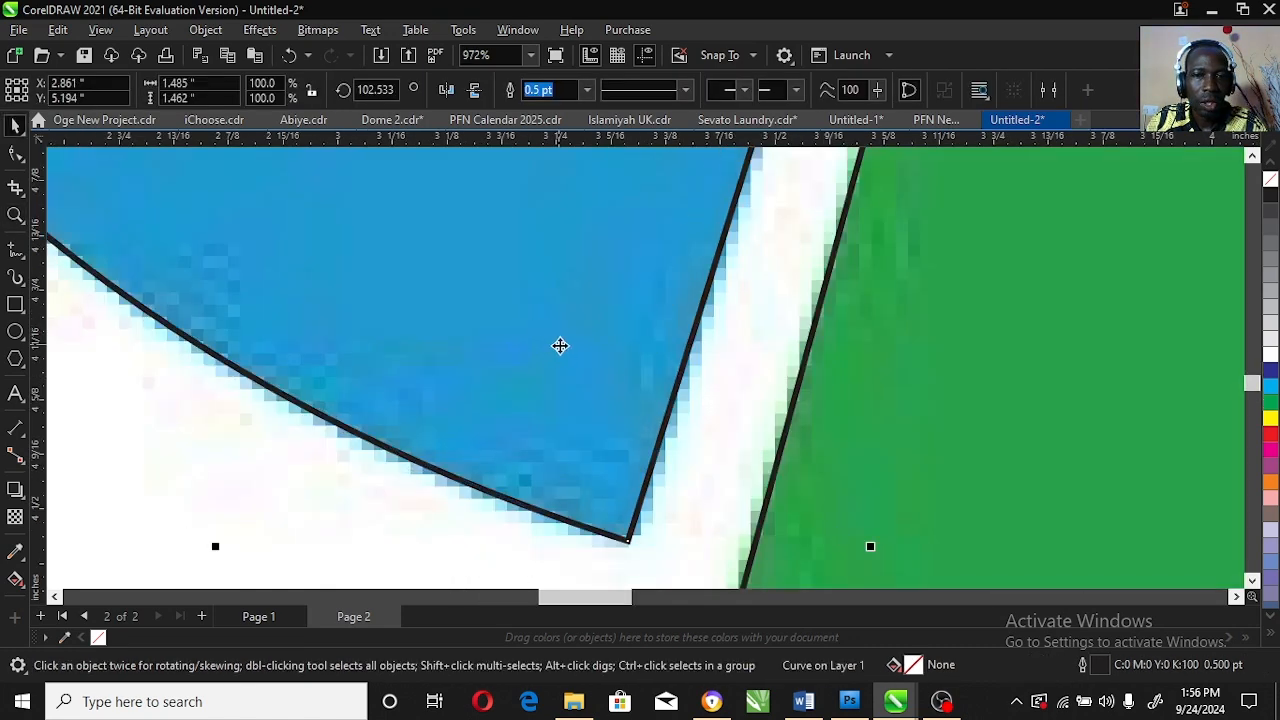
Copy the light blue outline up onto the dark blue segment and rotate the copy clockwise towards its direction.
key("z")
right_click(397, 326)
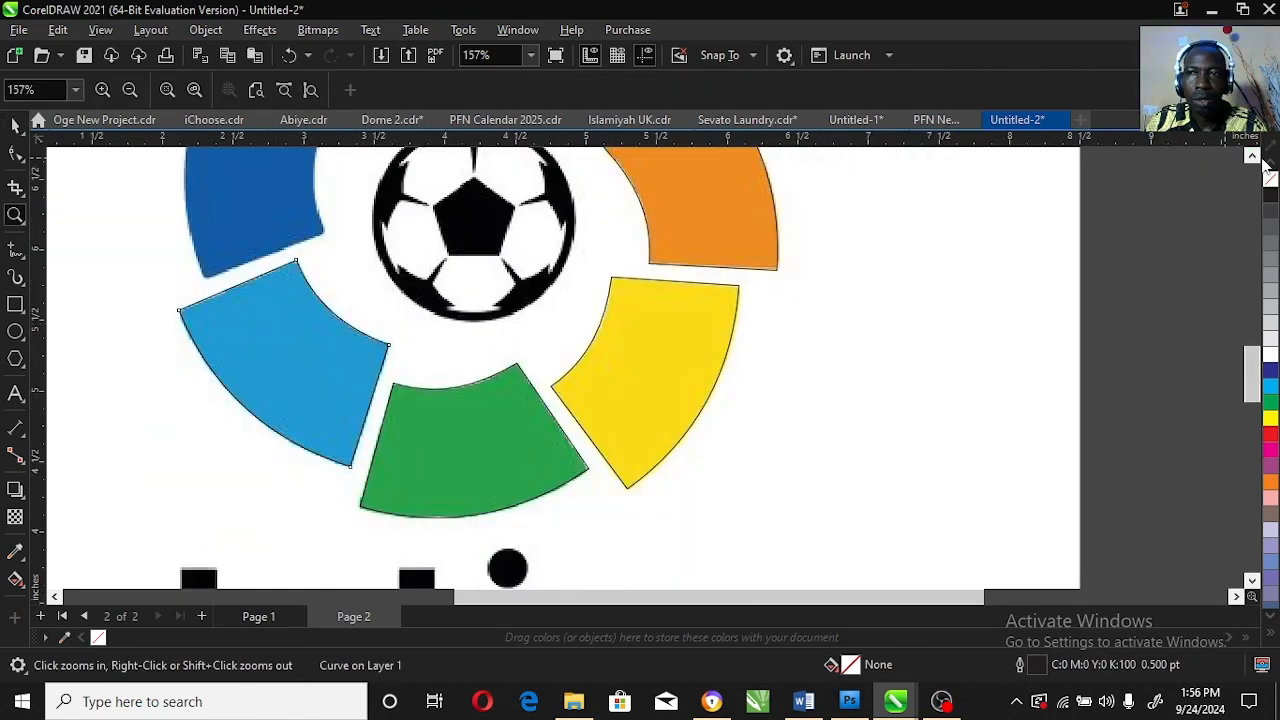
scroll(1247, 160, "up", 3)
key("space")
left_click_drag(286, 503, 265, 362)
left_click(265, 362)
left_click_drag(377, 277, 389, 379)
left_click_drag(236, 363, 239, 301)
Rotate the copied outline to about 50.1° and shift it to match the dark blue segment's edges.
left_click(238, 301)
left_click_drag(373, 217, 376, 252)
left_click_drag(252, 323, 234, 334)
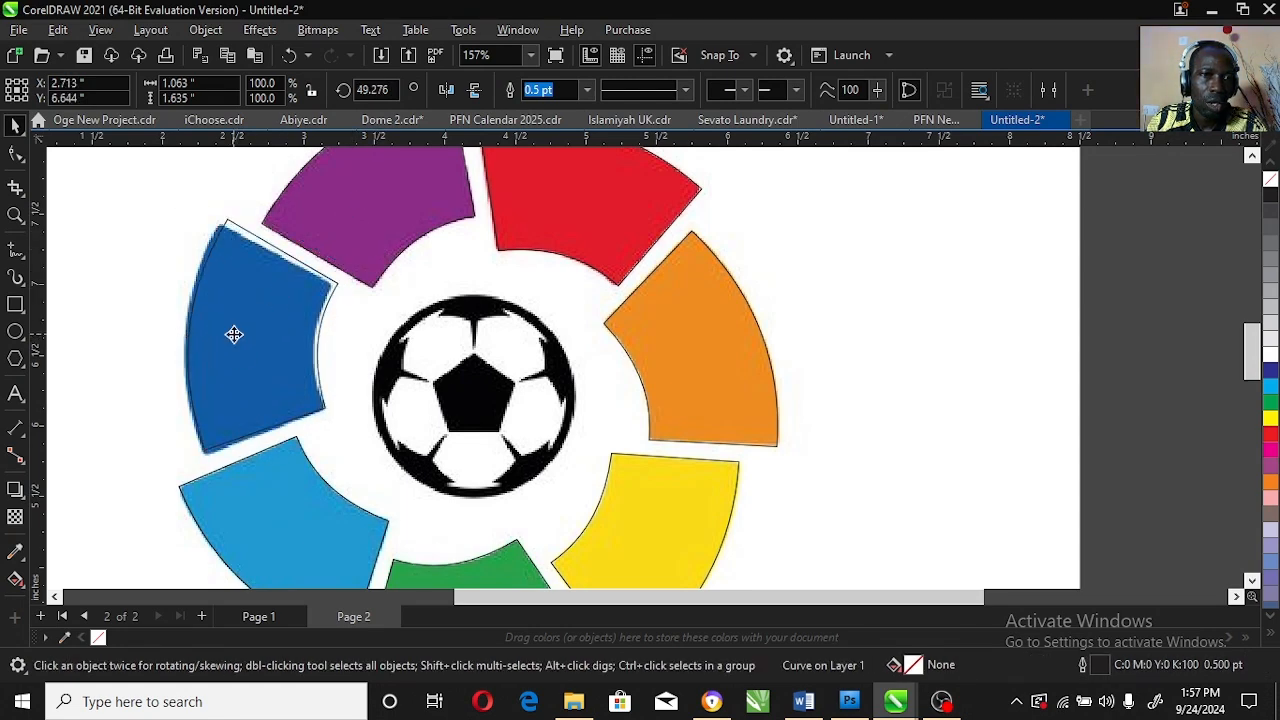
left_click(234, 334)
left_click_drag(349, 213, 344, 209)
left_click(281, 326)
left_click_drag(291, 313, 286, 317)
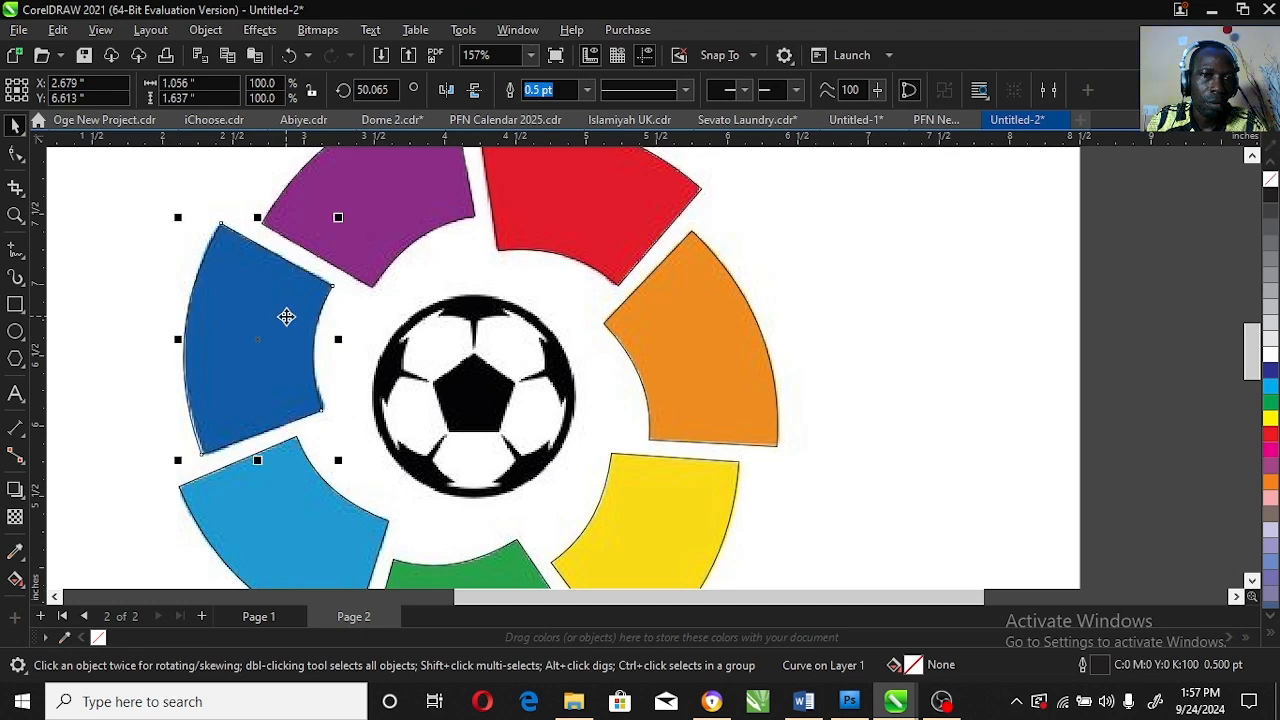
double_click(14, 218)
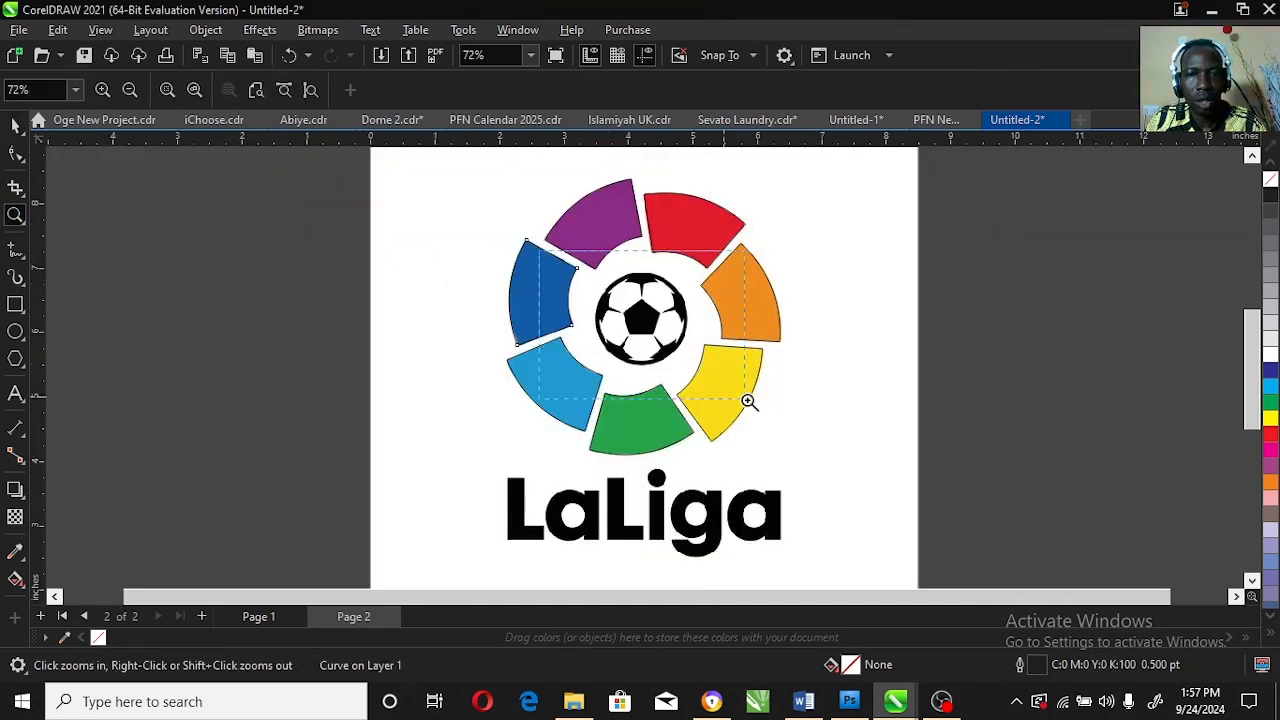
Draw a circle around the football in the logo's centre and shrink it to about 1.429 in in diameter.
left_click_drag(742, 400, 769, 406)
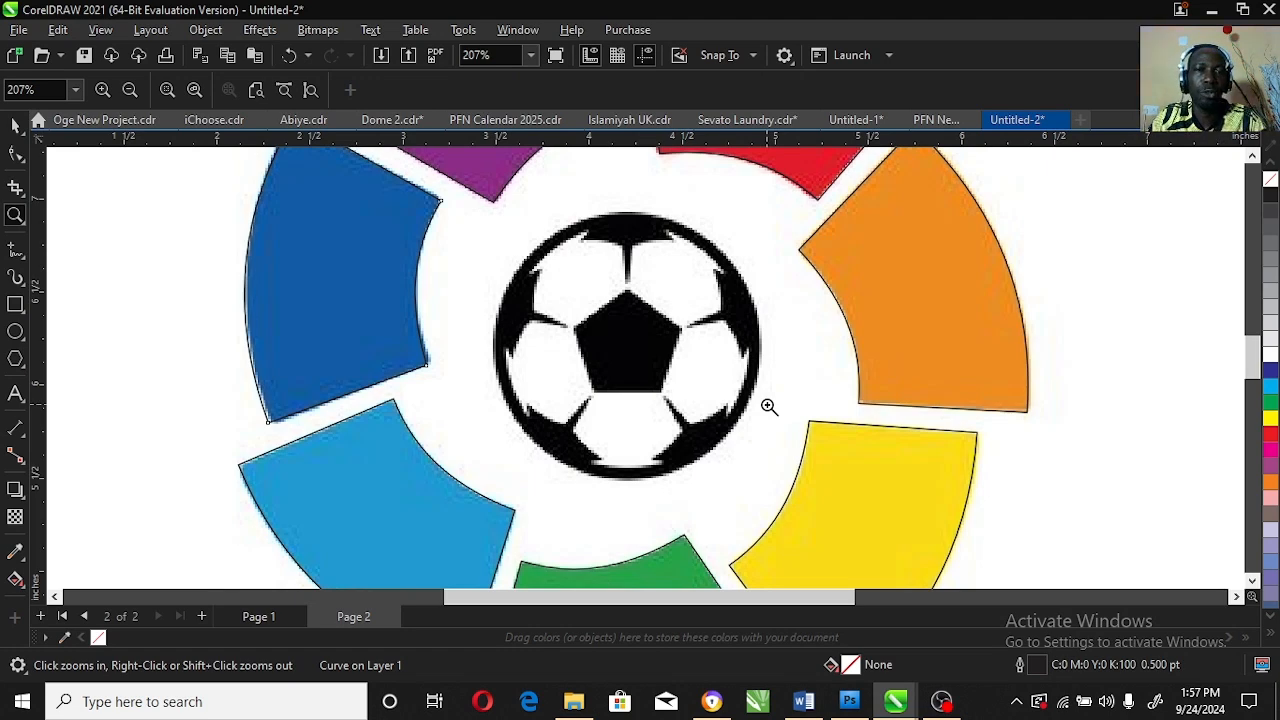
left_click(15, 331)
left_click_drag(490, 213, 768, 448)
key("space")
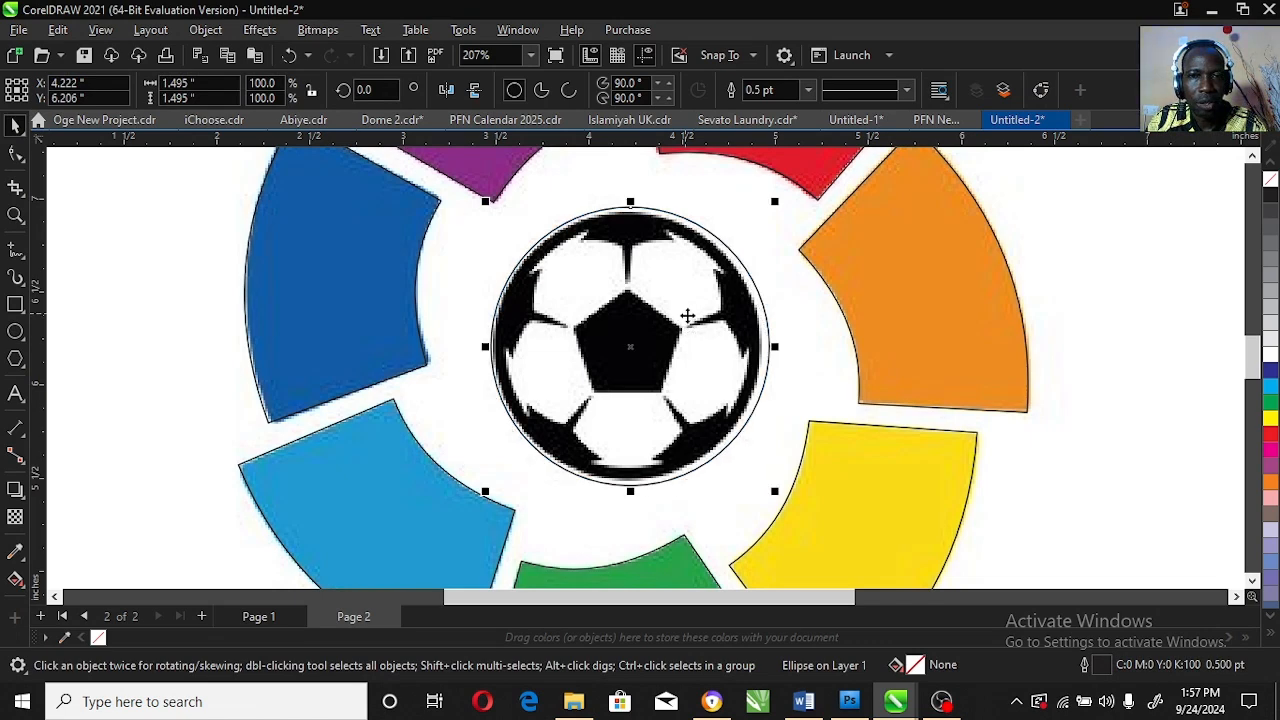
left_click_drag(772, 490, 782, 488)
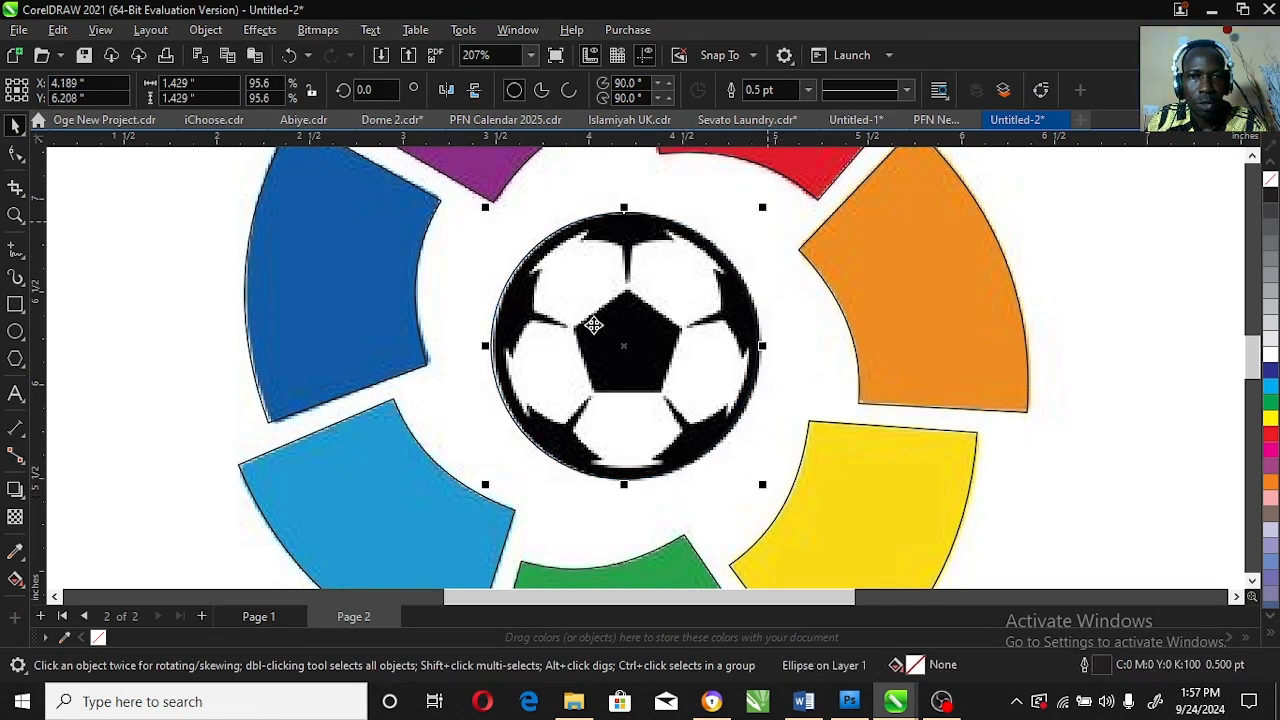
Nudge the circle until it lines up with the outer edge of the football's black rim.
key("space")
left_click(15, 216)
left_click_drag(398, 180, 806, 422)
key("space")
key("Right")
left_click(802, 364)
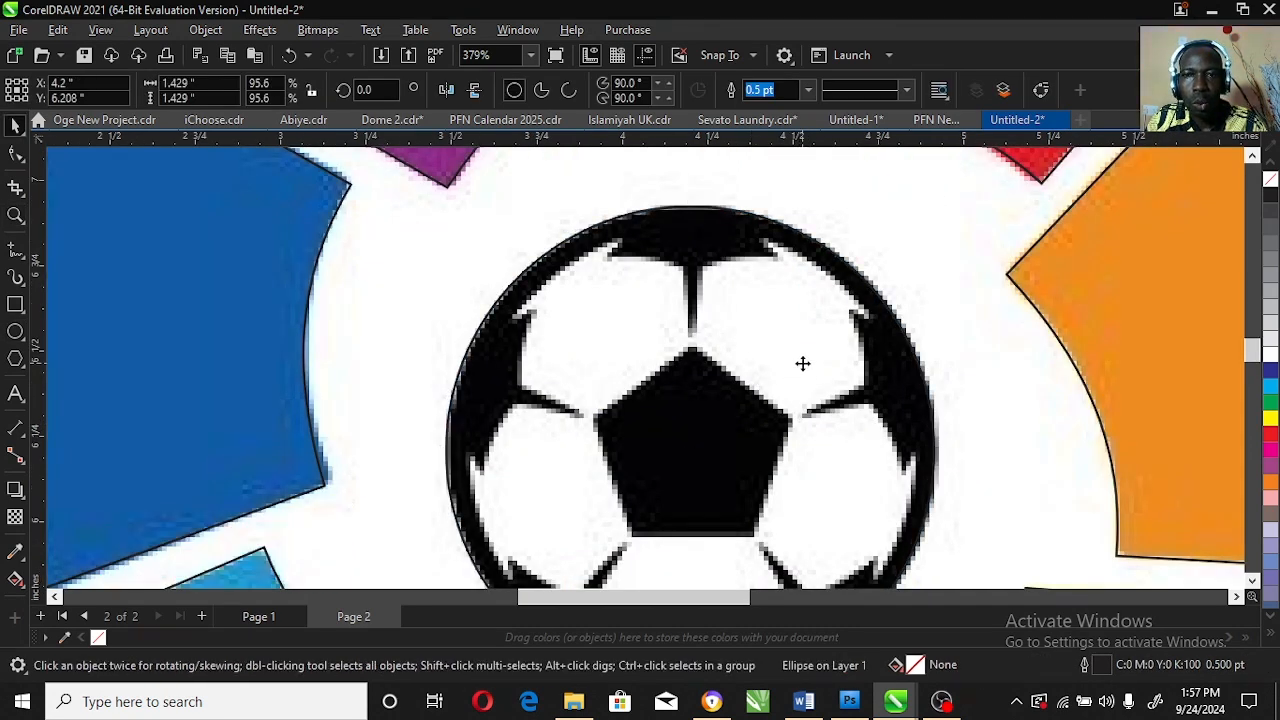
left_click_drag(802, 364, 803, 361)
key("Down")
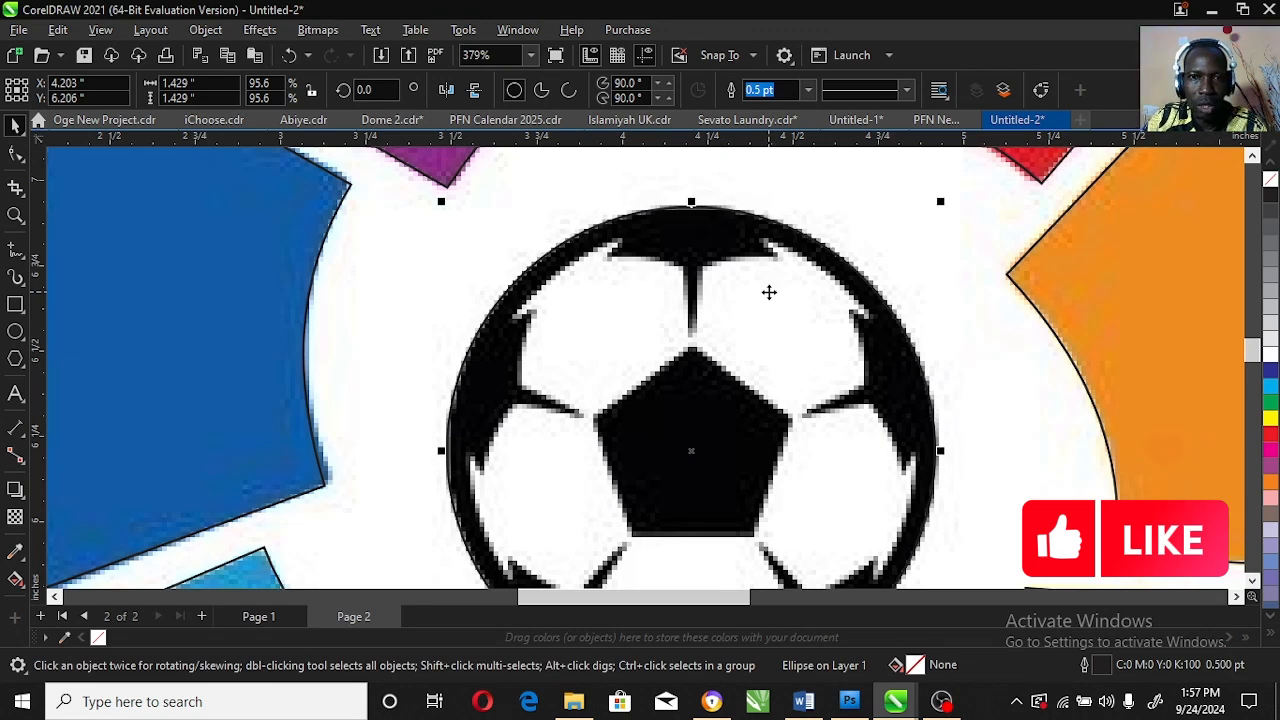
Make a smaller concentric copy of the circle, about 1.31 in across, along the inner edge of the football's black rim.
left_click_drag(946, 201, 926, 212)
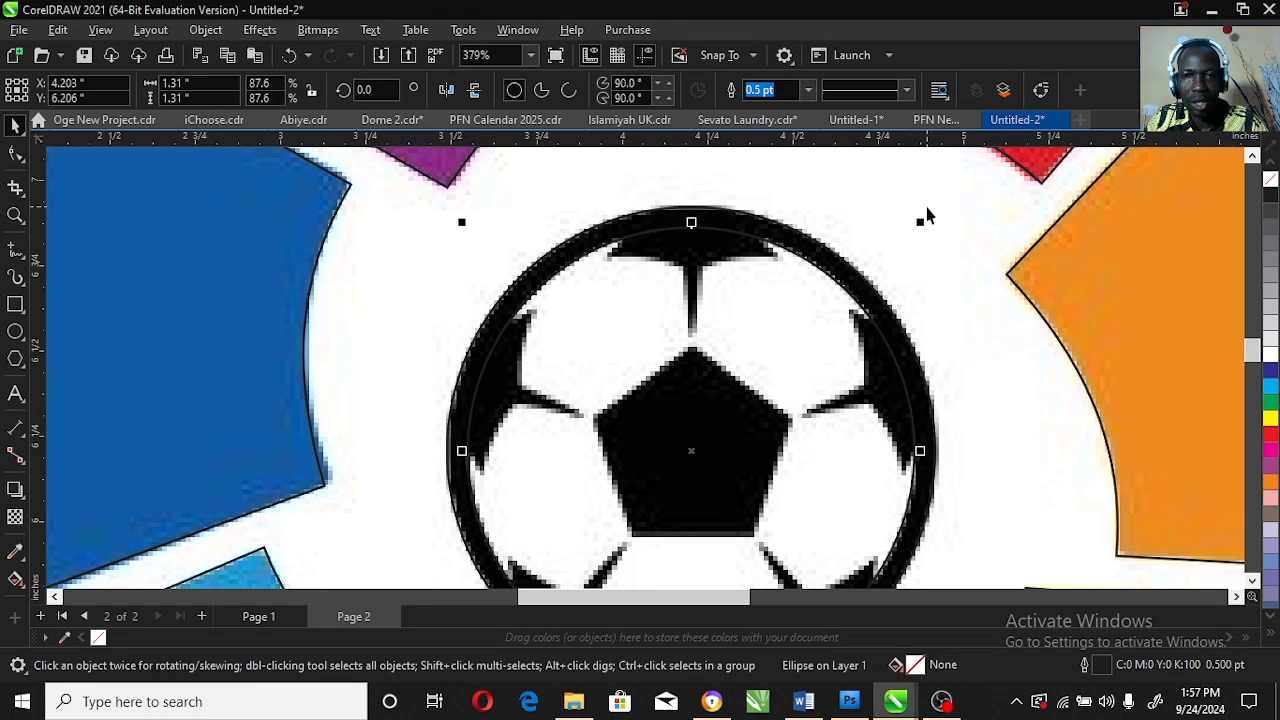
left_click(813, 243, "shift")
left_click_drag(826, 257, 1052, 260)
key("ctrl+z")
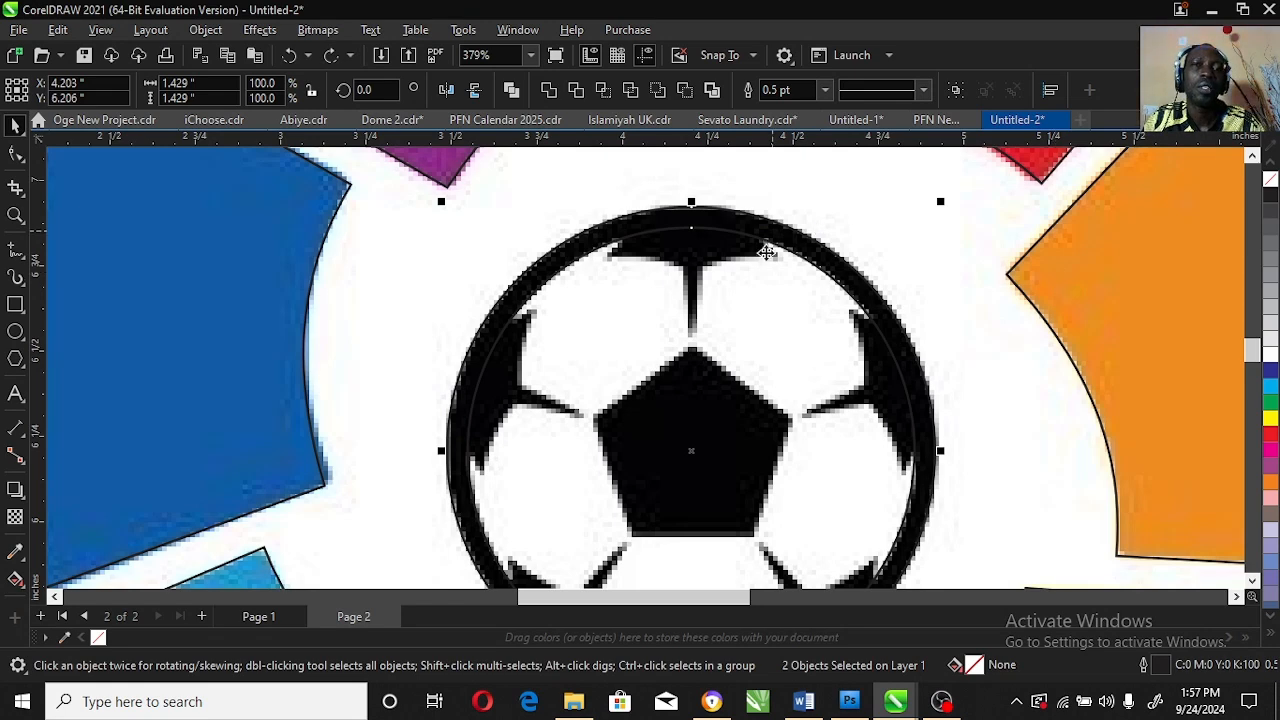
Trim the larger circle with the smaller one and delete the inner circle so that only a ring remains.
left_click(823, 252)
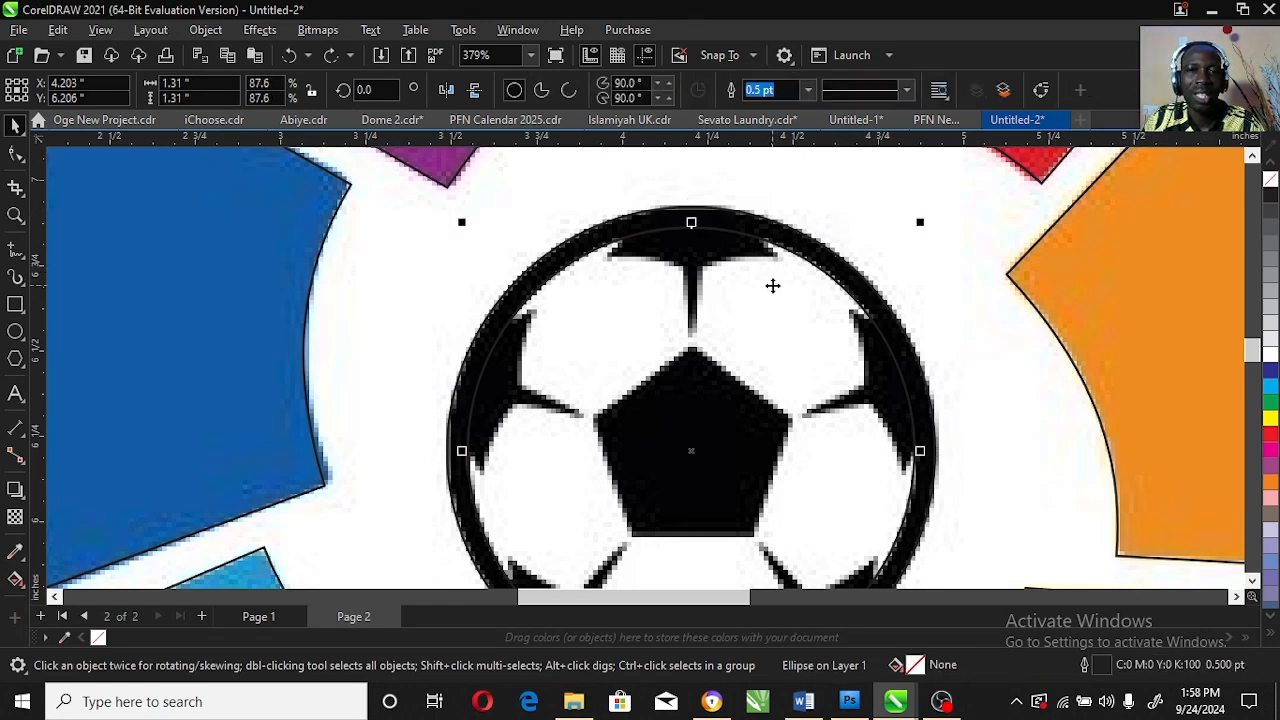
left_click(796, 241, "shift")
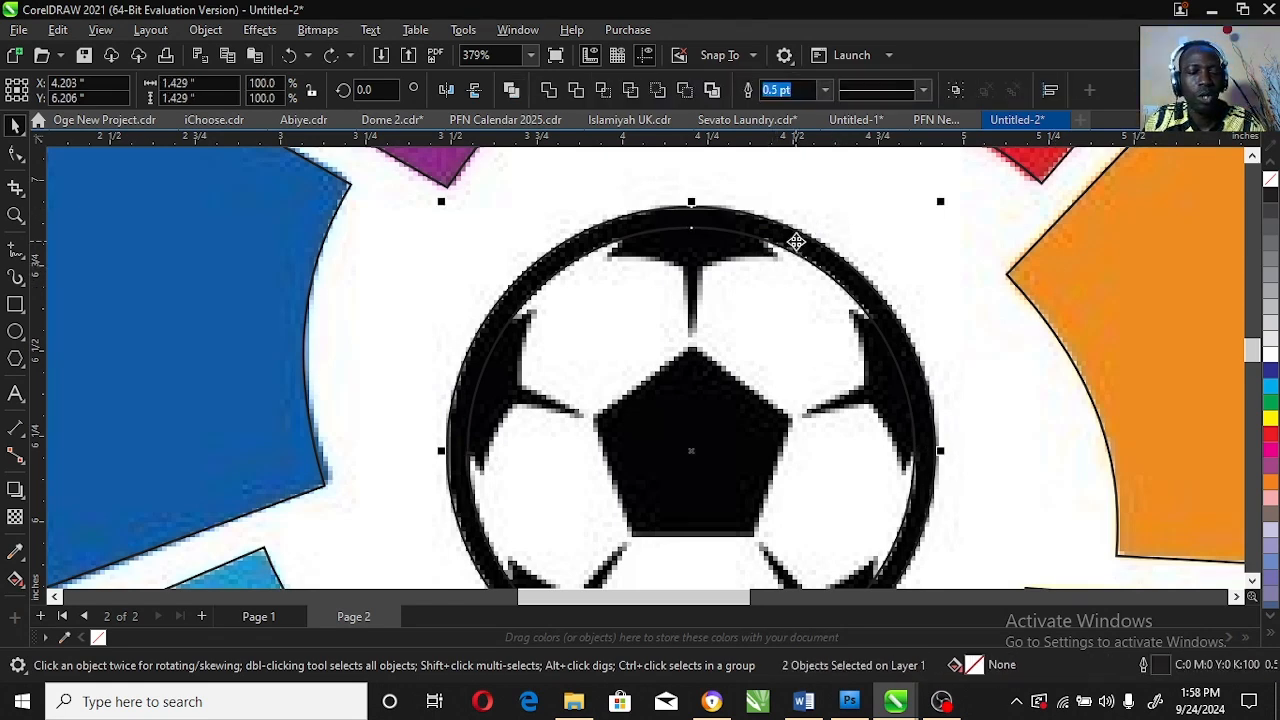
left_click(549, 91)
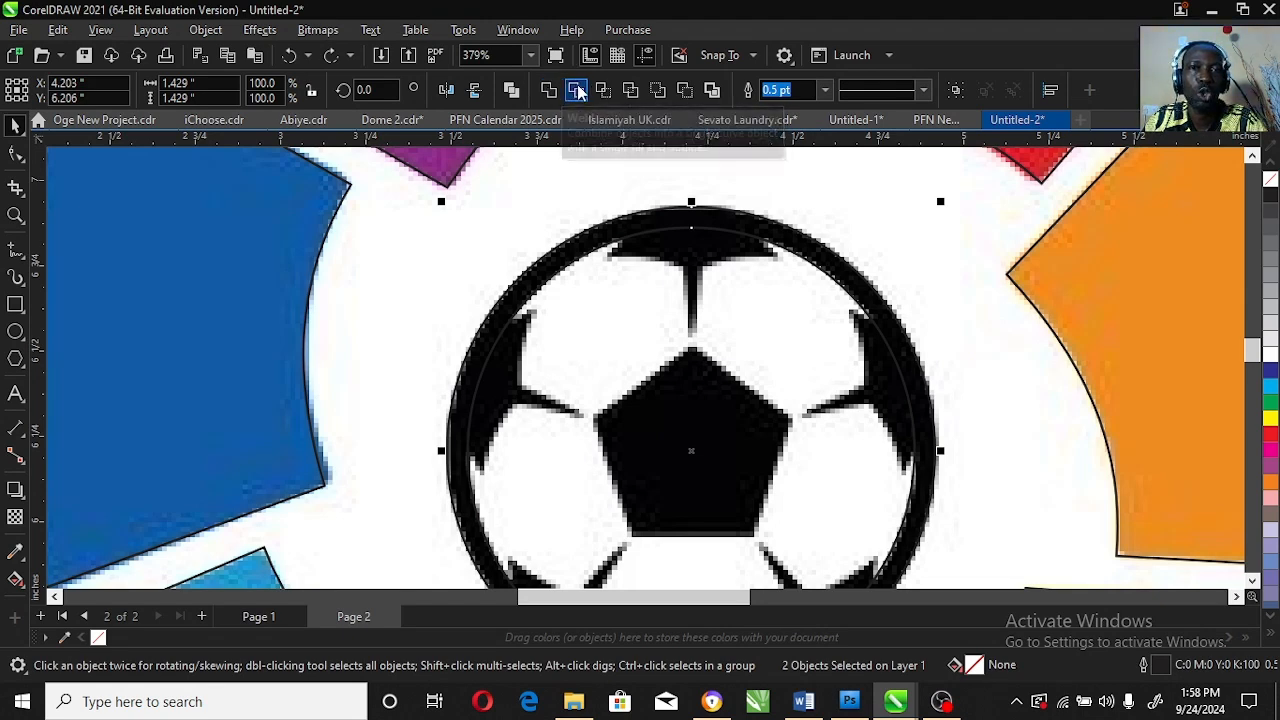
left_click(828, 196)
left_click(780, 290)
left_click_drag(780, 290, 1094, 266)
key("Delete")
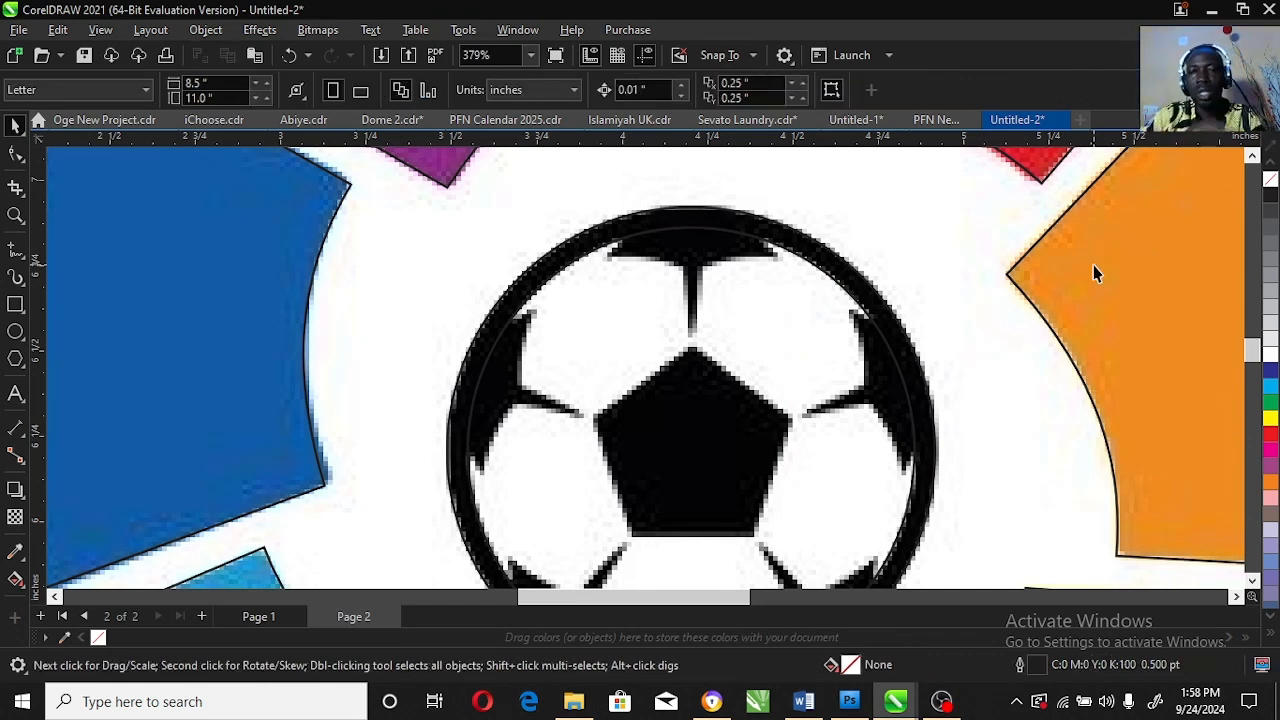
Check the trimmed ring's nodes, move it aside and undo the move, and try a red fill on it.
left_click(853, 284)
key("F10")
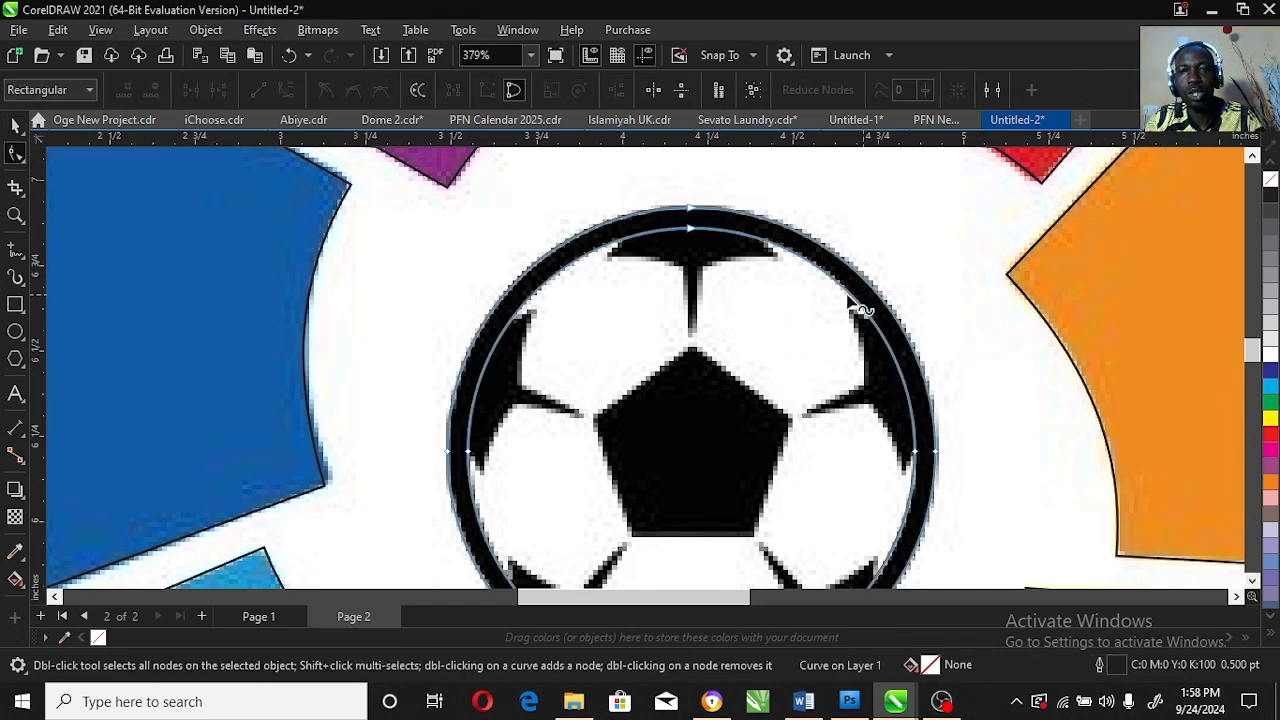
key("space")
left_click_drag(852, 288, 991, 260)
key("ctrl+z")
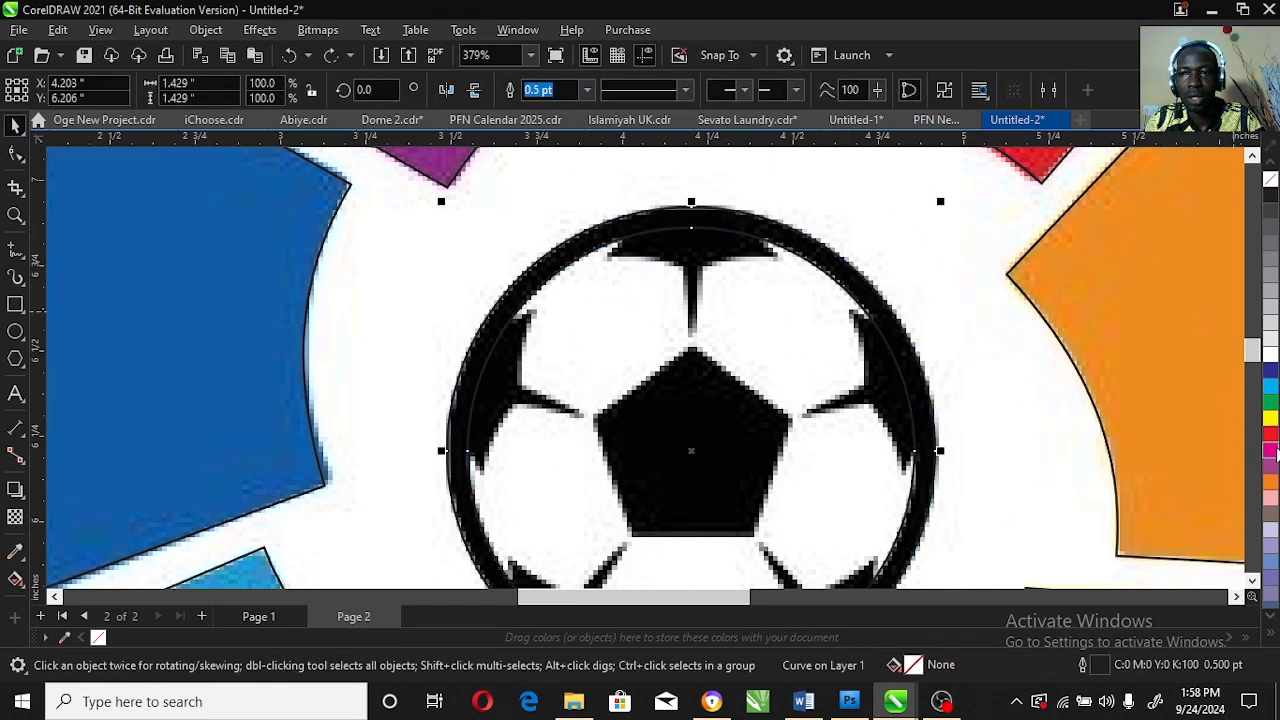
left_click(1270, 433)
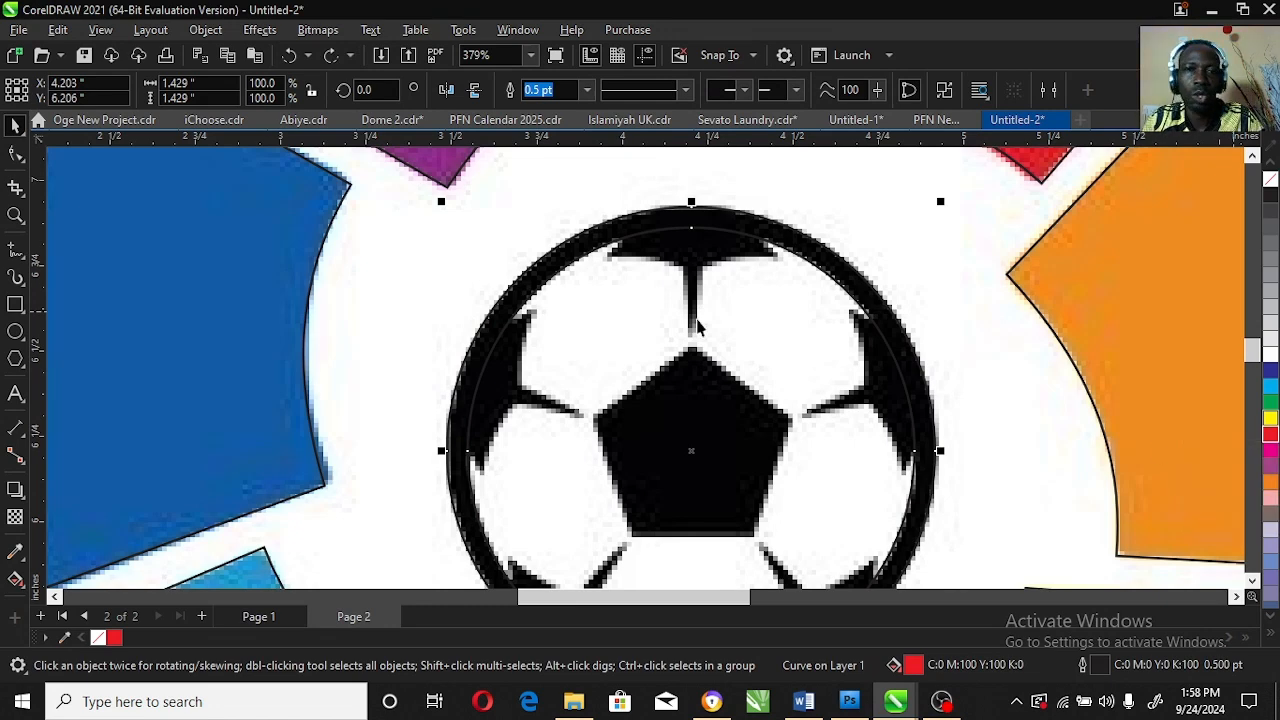
Try to draw a flat ellipse over the black patch at the top of the football.
left_click(15, 215)
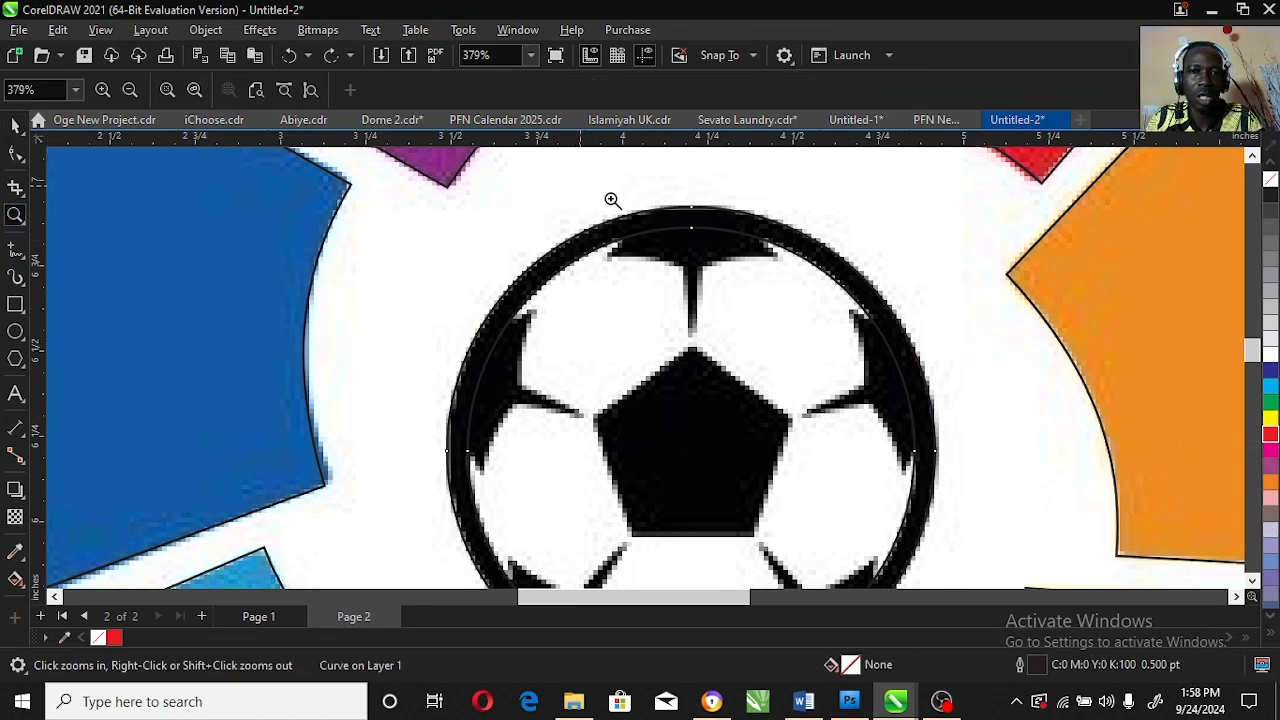
left_click(706, 371)
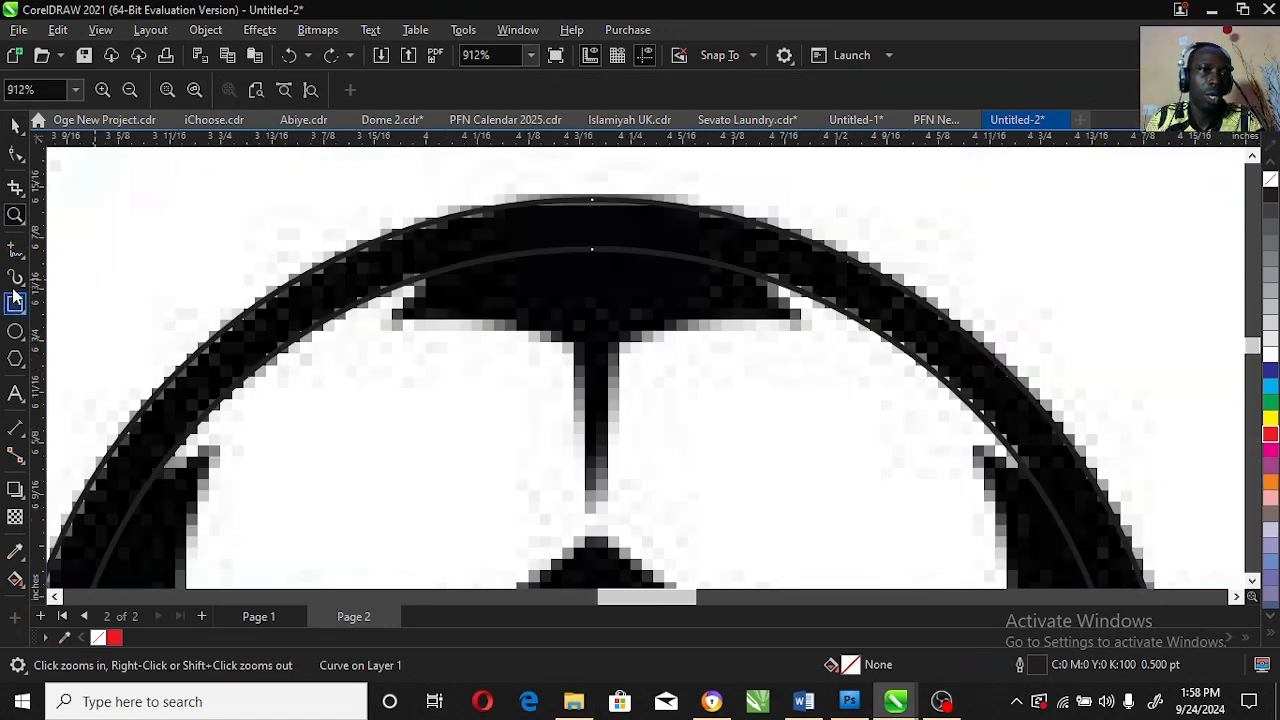
left_click(15, 332)
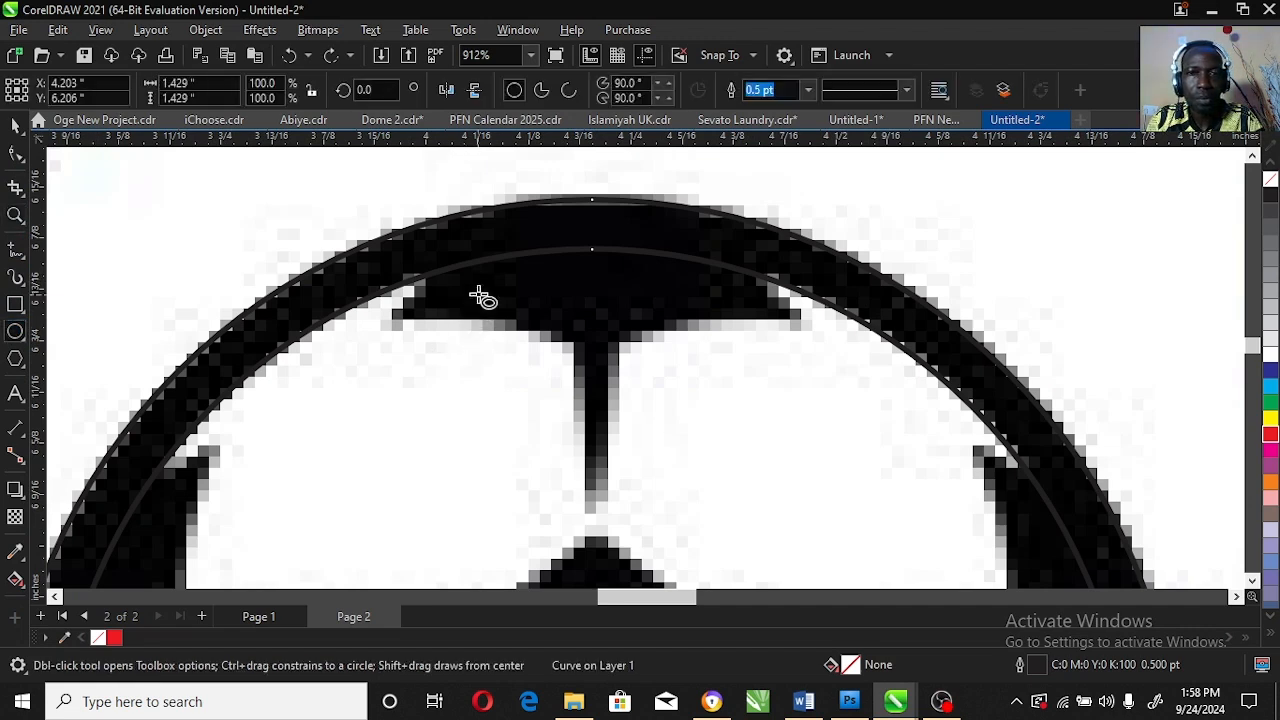
left_click_drag(406, 300, 800, 360)
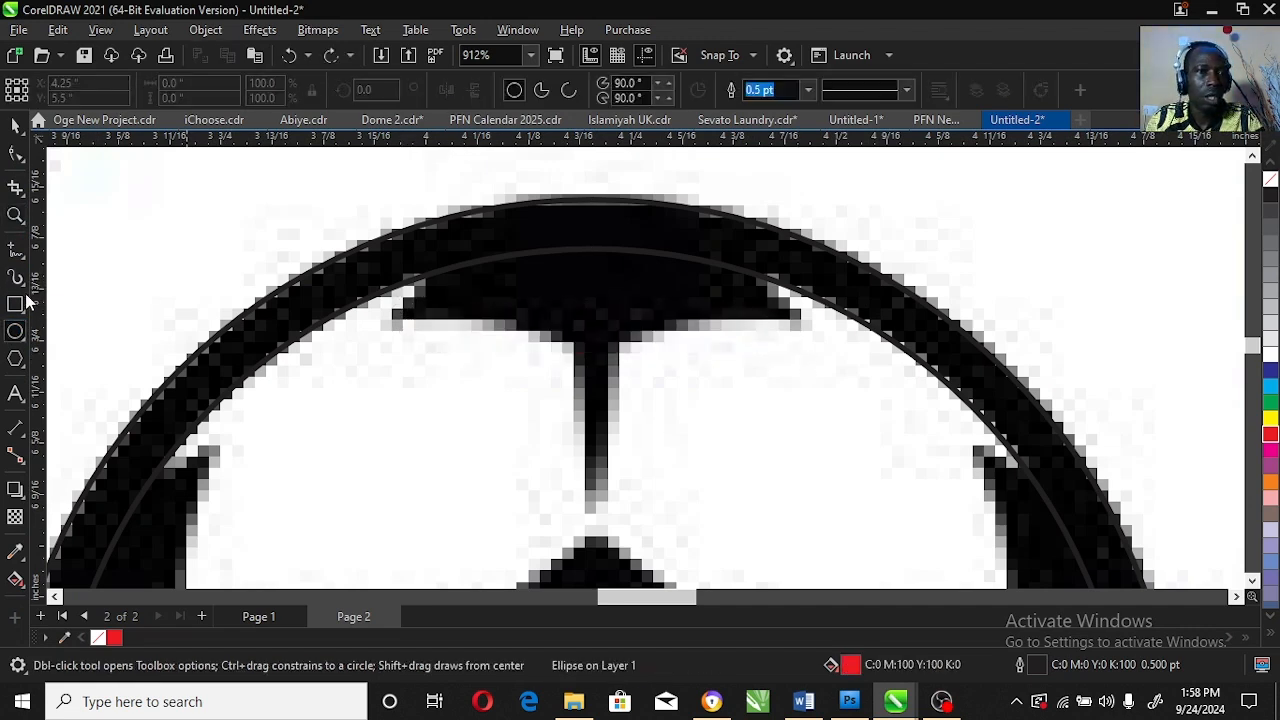
Draw an unfilled rectangle about 0.489 × 0.088 in over the football's top black patch and convert it to curves.
key("F6")
left_click_drag(406, 302, 800, 376)
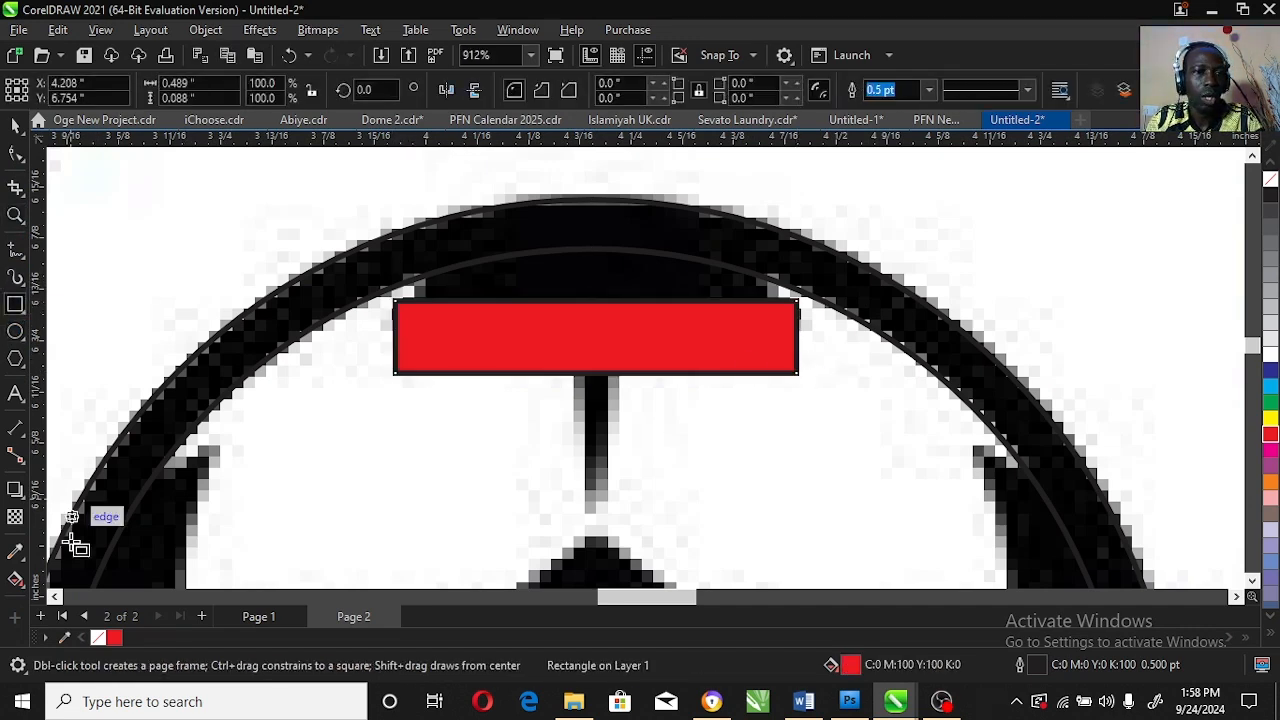
left_click(98, 638)
left_click(13, 156)
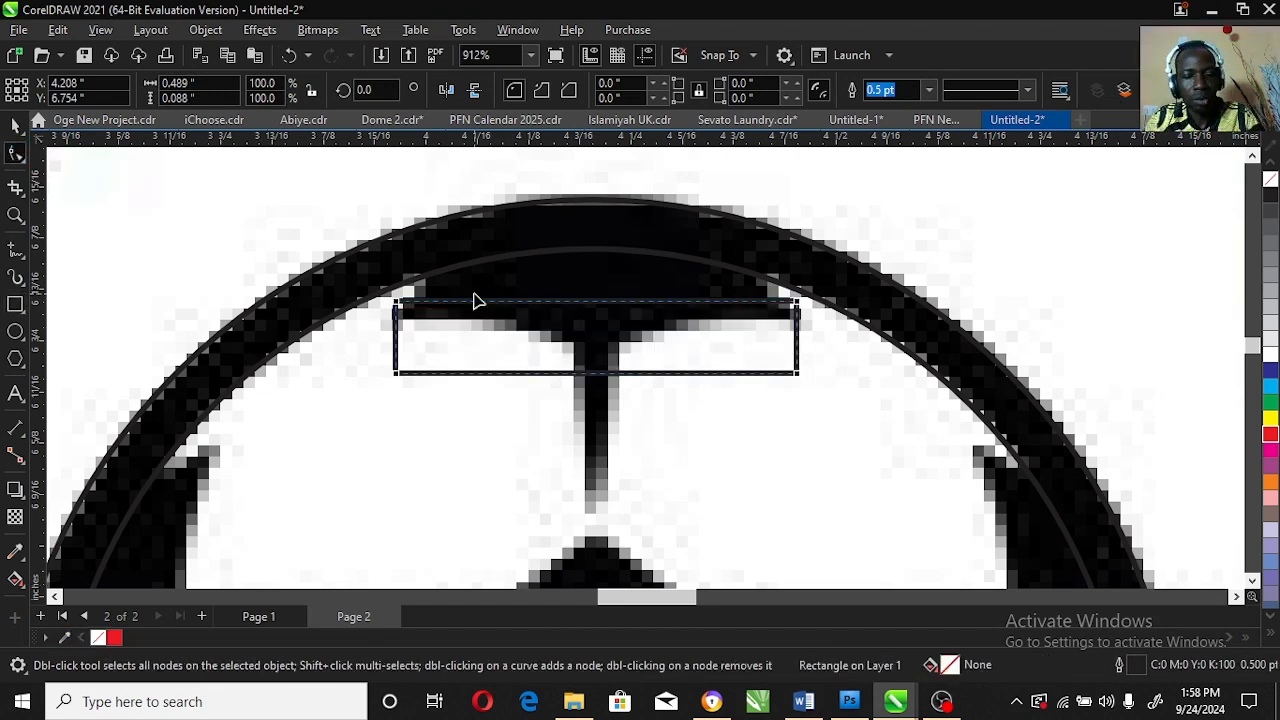
key("ctrl+q")
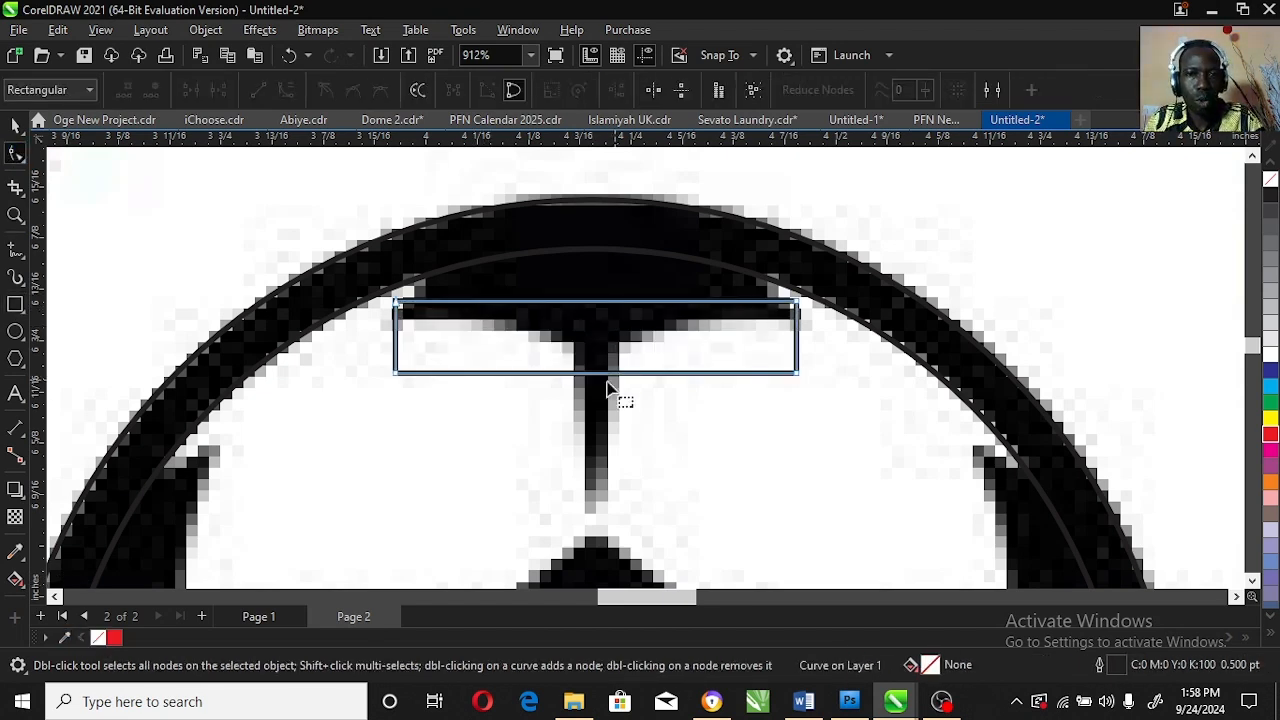
Turn the rectangle into a triangle by pulling a new lower-edge node to the spike's tip and removing both lower corner nodes.
left_click(16, 216)
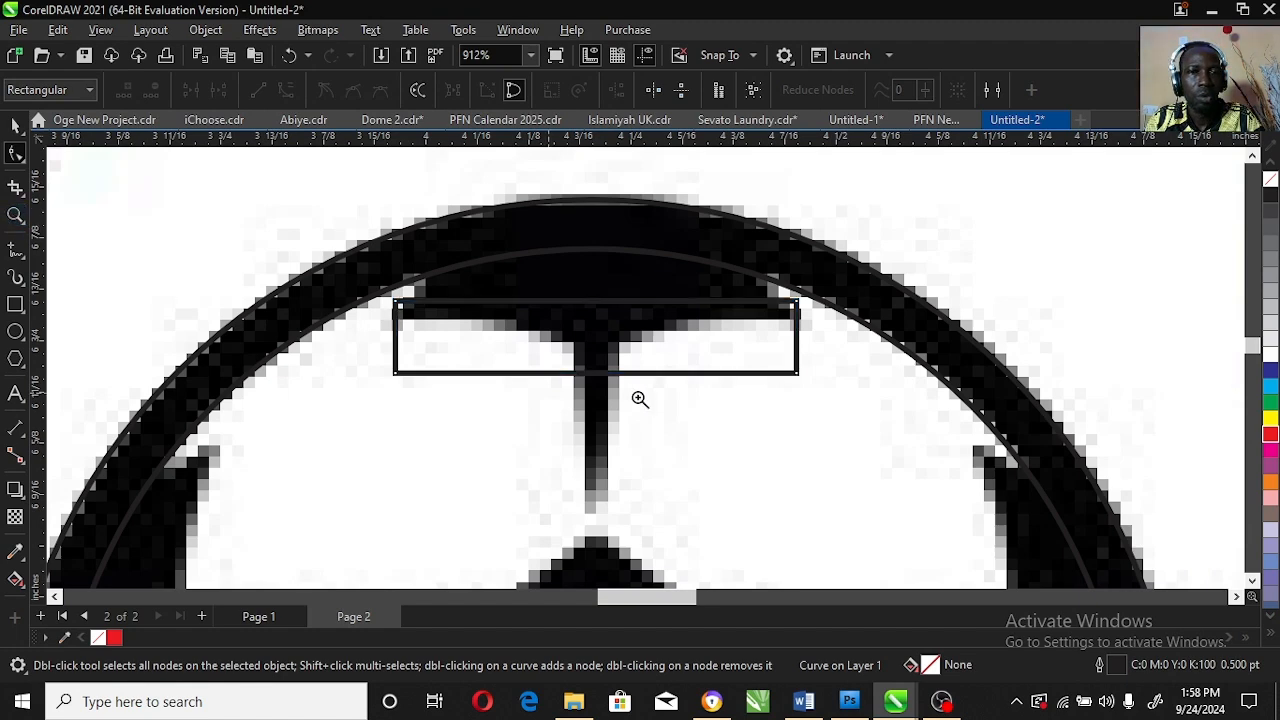
right_click(638, 398)
key("space")
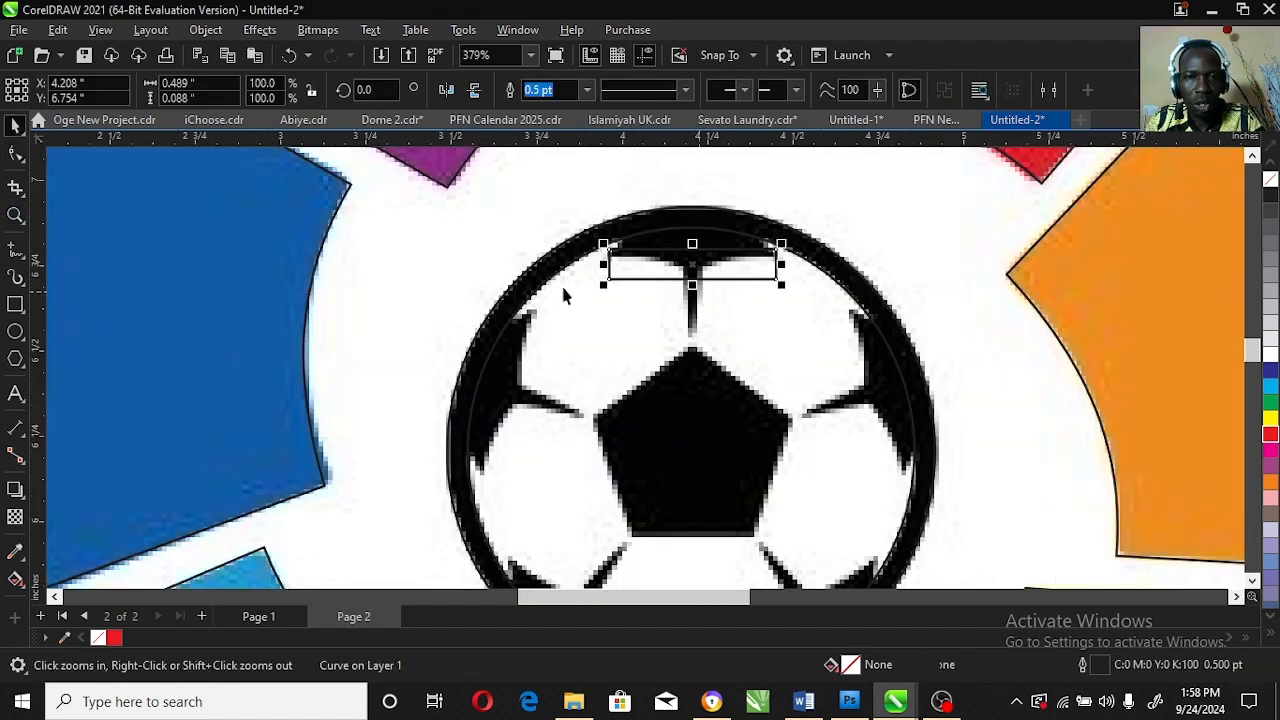
left_click(15, 154)
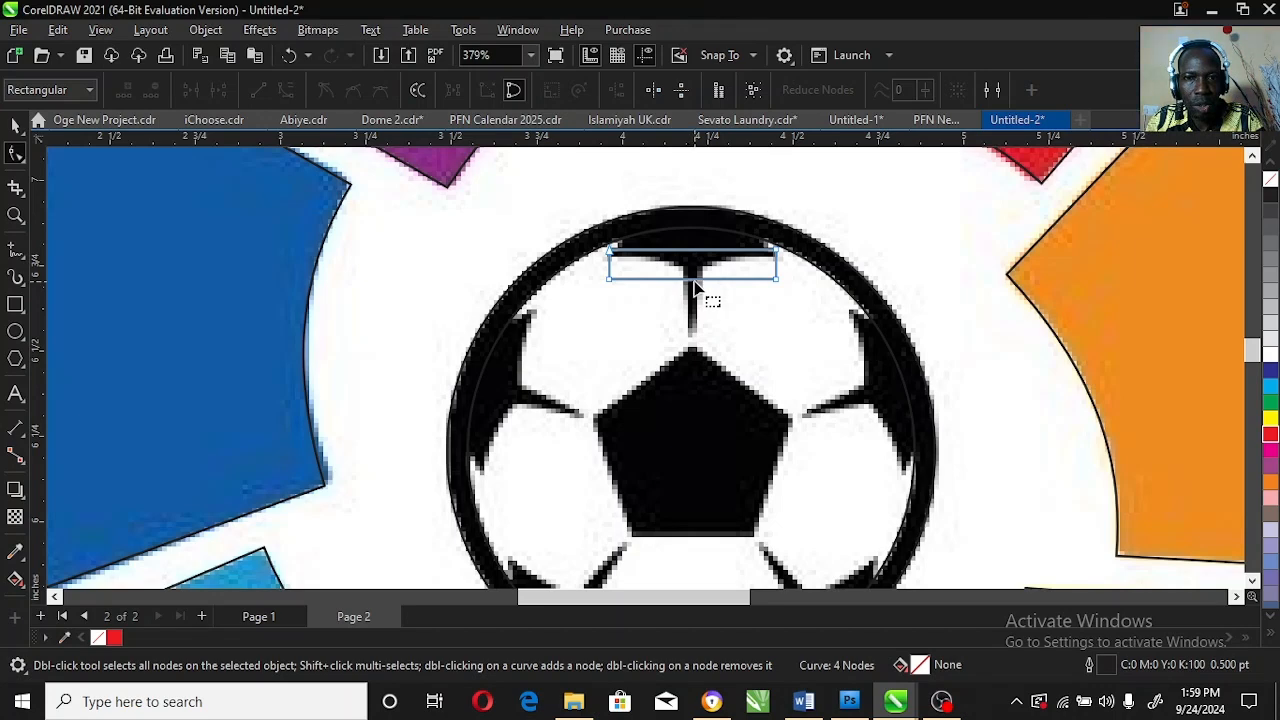
double_click(694, 280)
left_click_drag(694, 280, 692, 335)
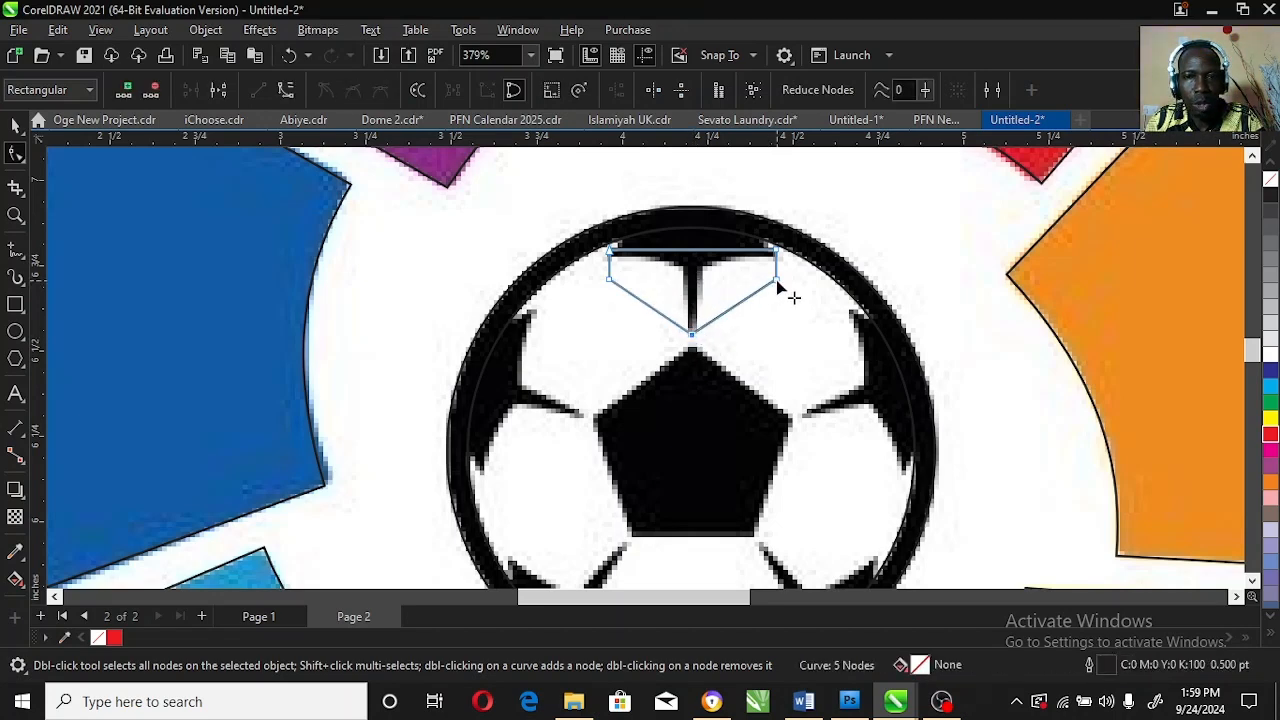
double_click(777, 283)
double_click(611, 282)
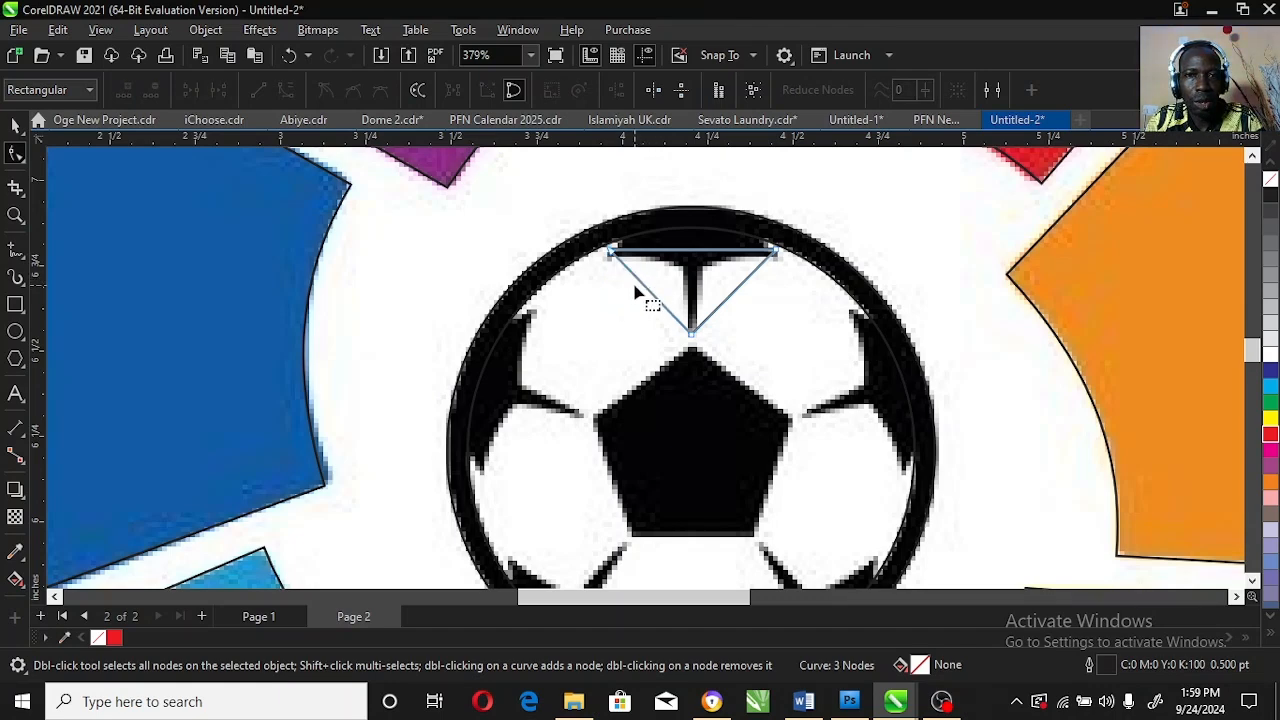
Convert the triangle's sides to curves and bend them towards the contours of the football's top black patch.
right_click(645, 288)
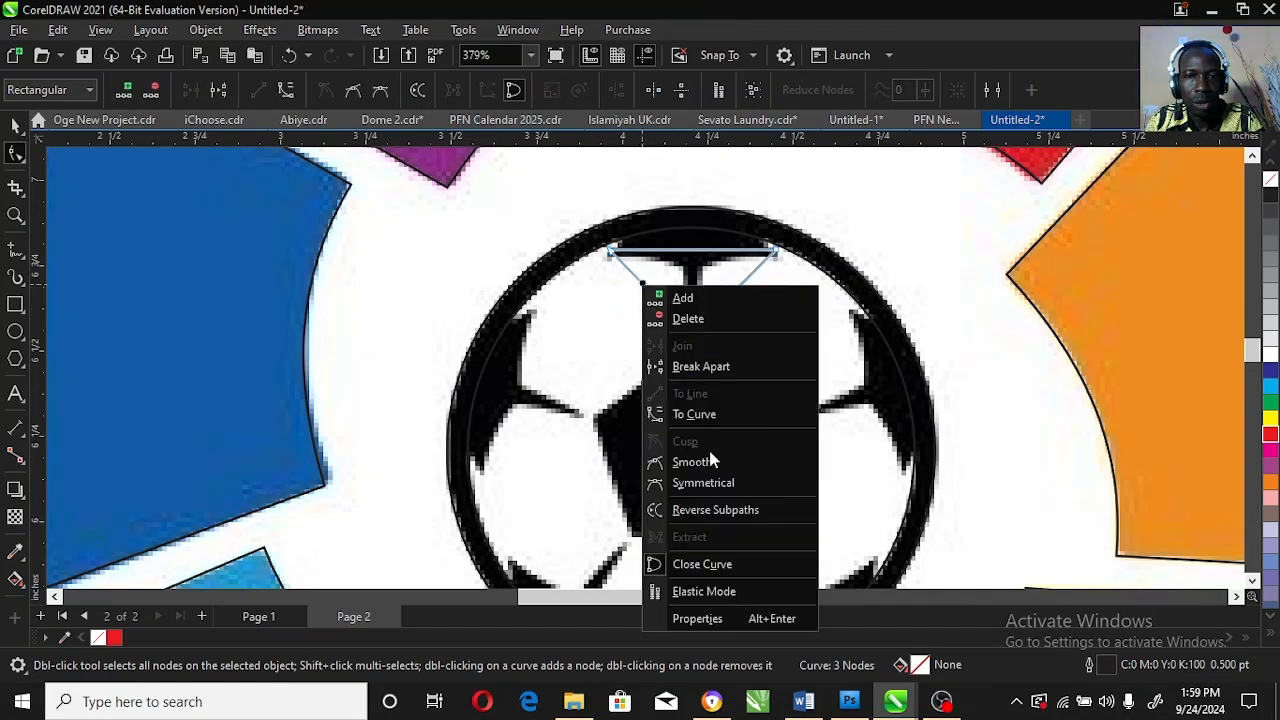
left_click(718, 414)
left_click_drag(677, 306, 685, 230)
left_click_drag(637, 277, 609, 251)
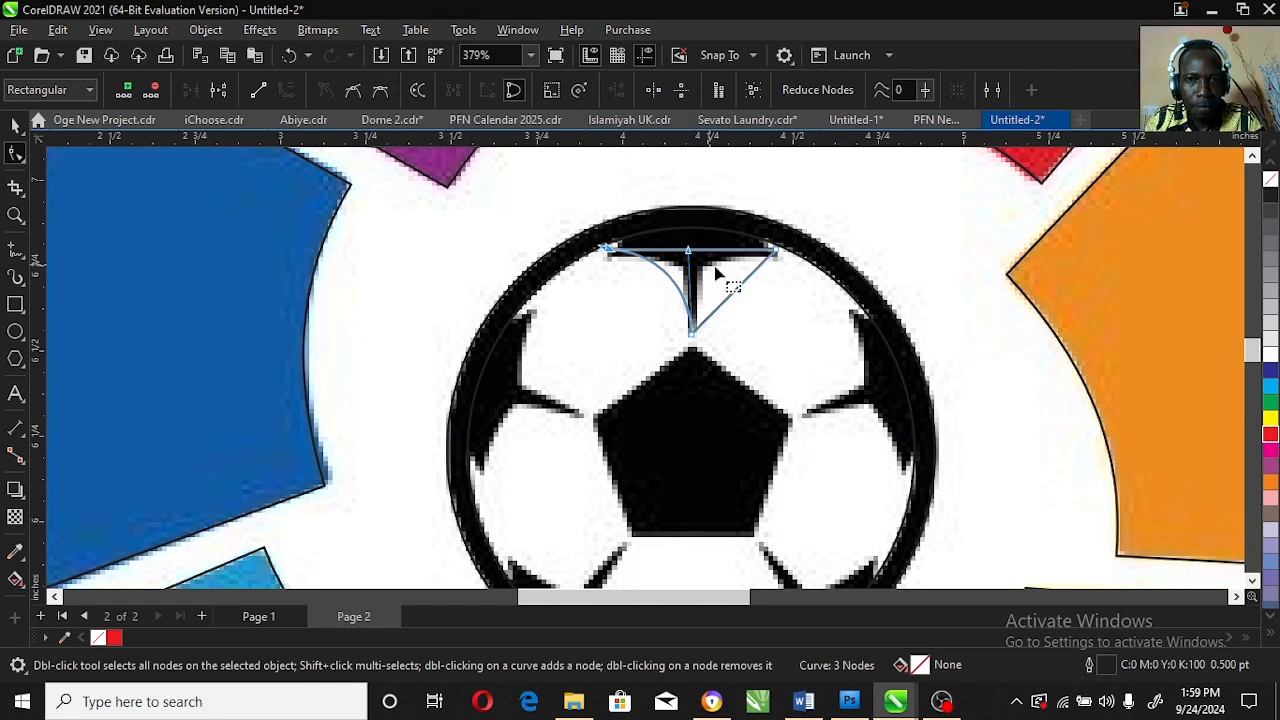
right_click(740, 290)
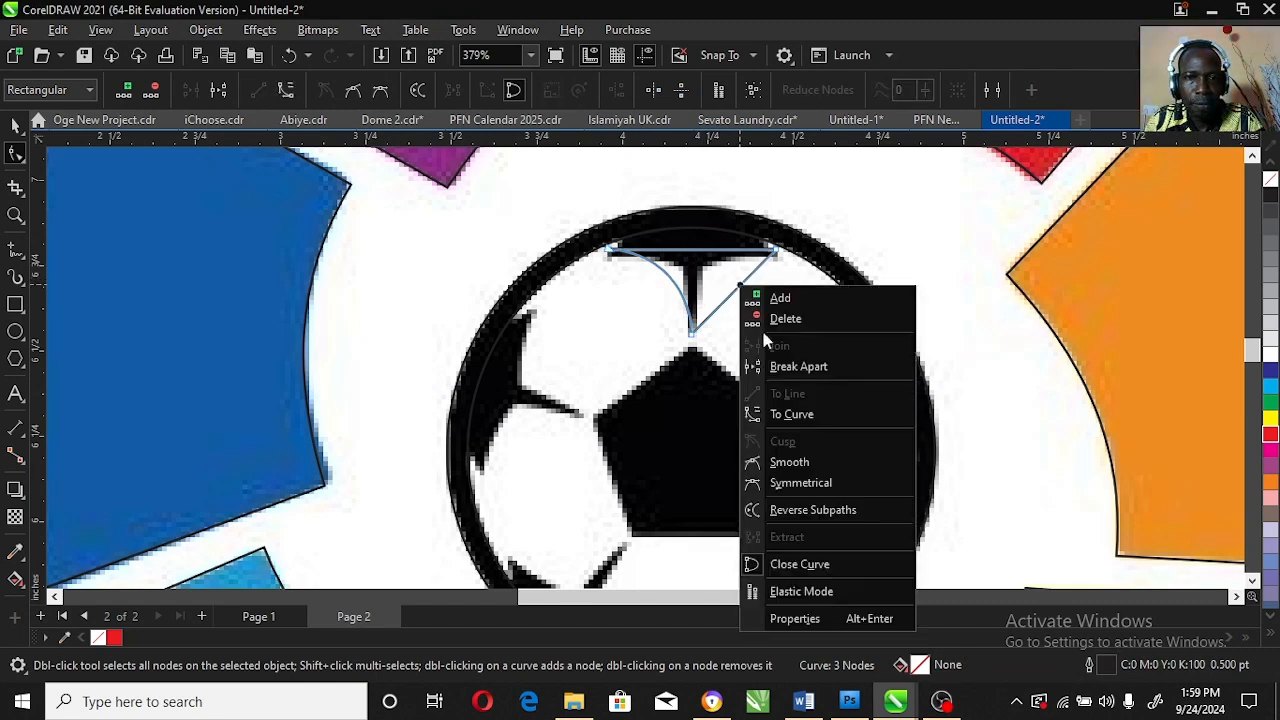
left_click(791, 414)
left_click_drag(748, 297, 700, 265)
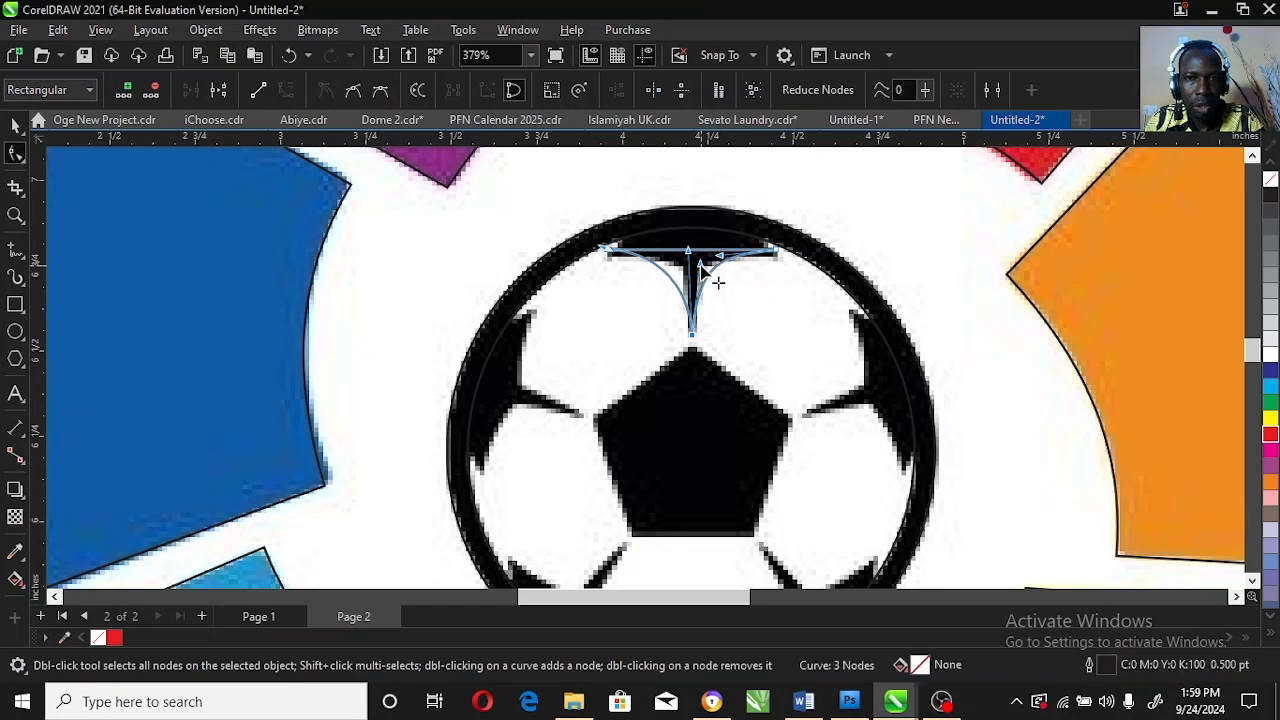
right_click(703, 258)
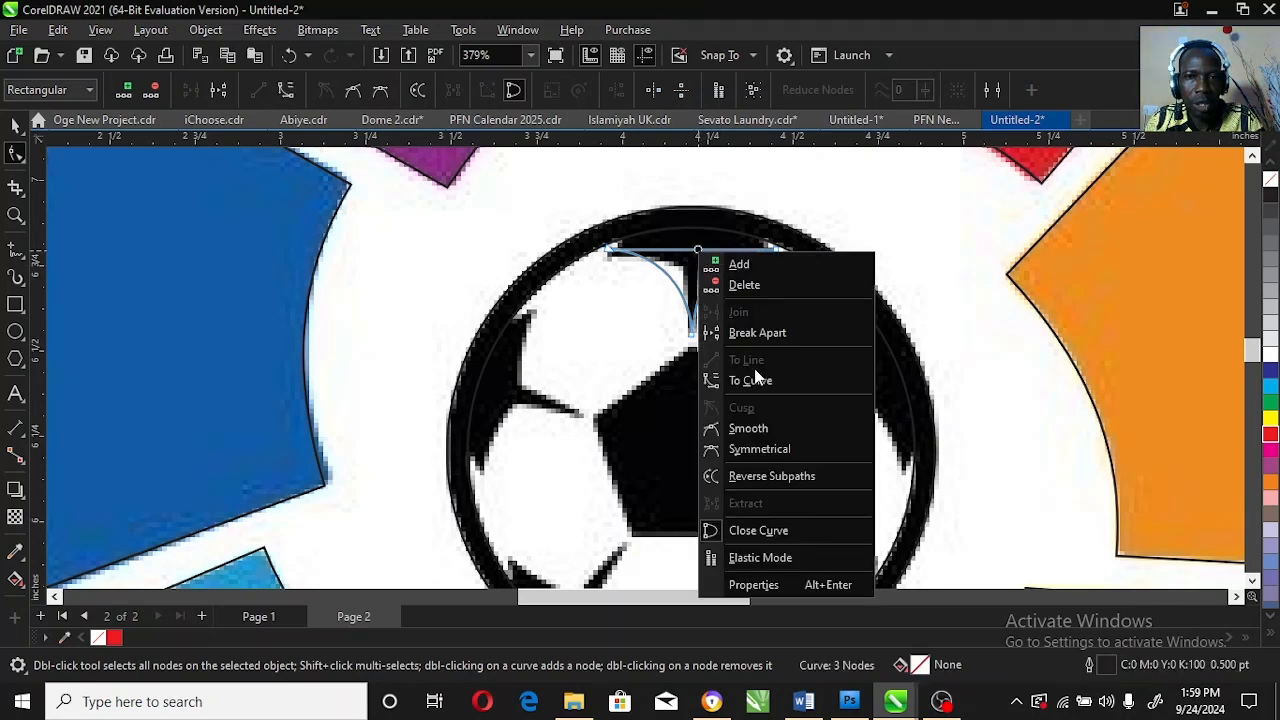
left_click(750, 377)
mouse_move(700, 251)
left_mouse_down()
mouse_move(700, 214)
mouse_move(713, 236)
left_mouse_up()
Enlarge the curved triangle to about 0.566 × 0.365 in and discard it.
key("space")
left_click_drag(789, 216, 799, 211)
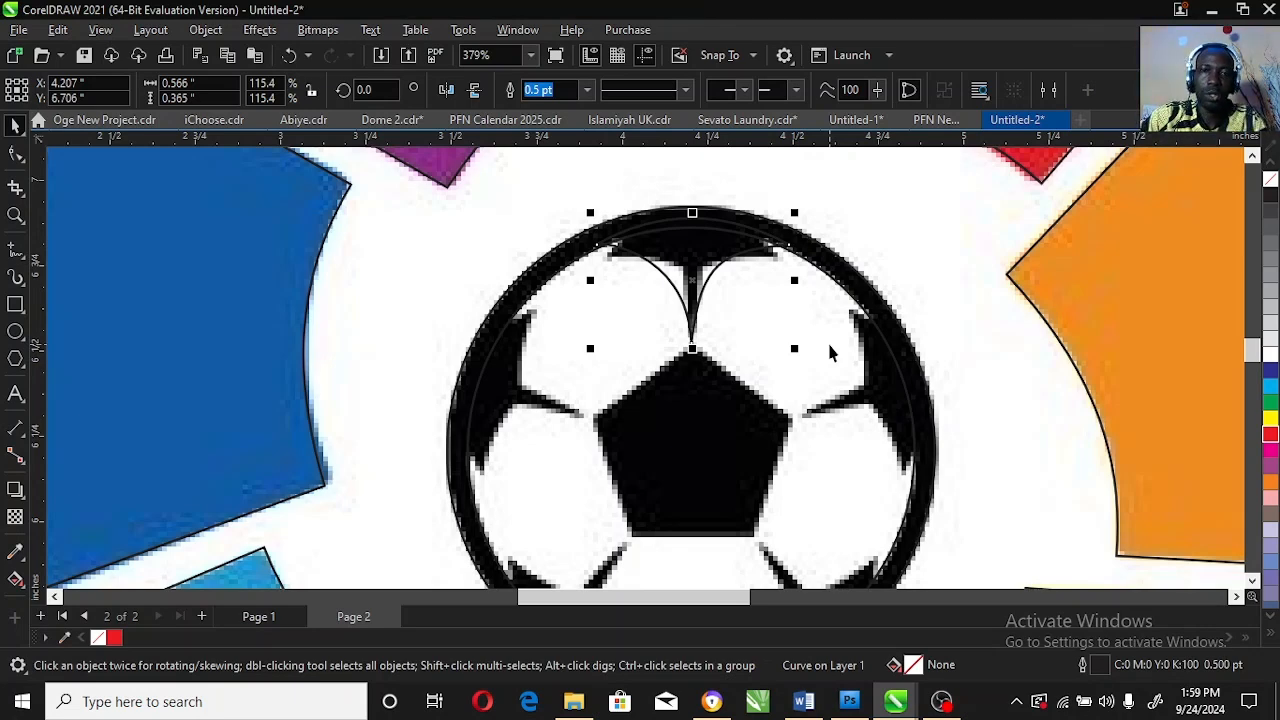
key("Escape")
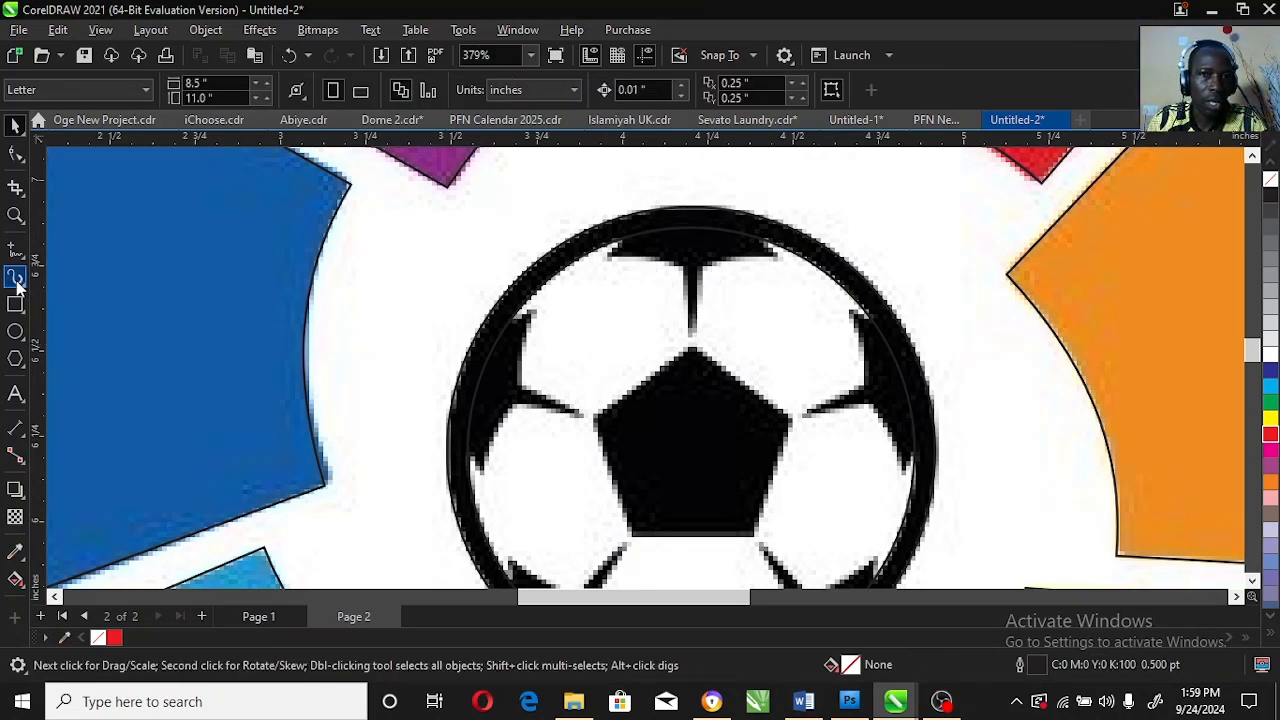
Trace the football's top black patch and its spike with a closed six-node Bézier shape about 0.478 × 0.343 in.
left_click(26, 260)
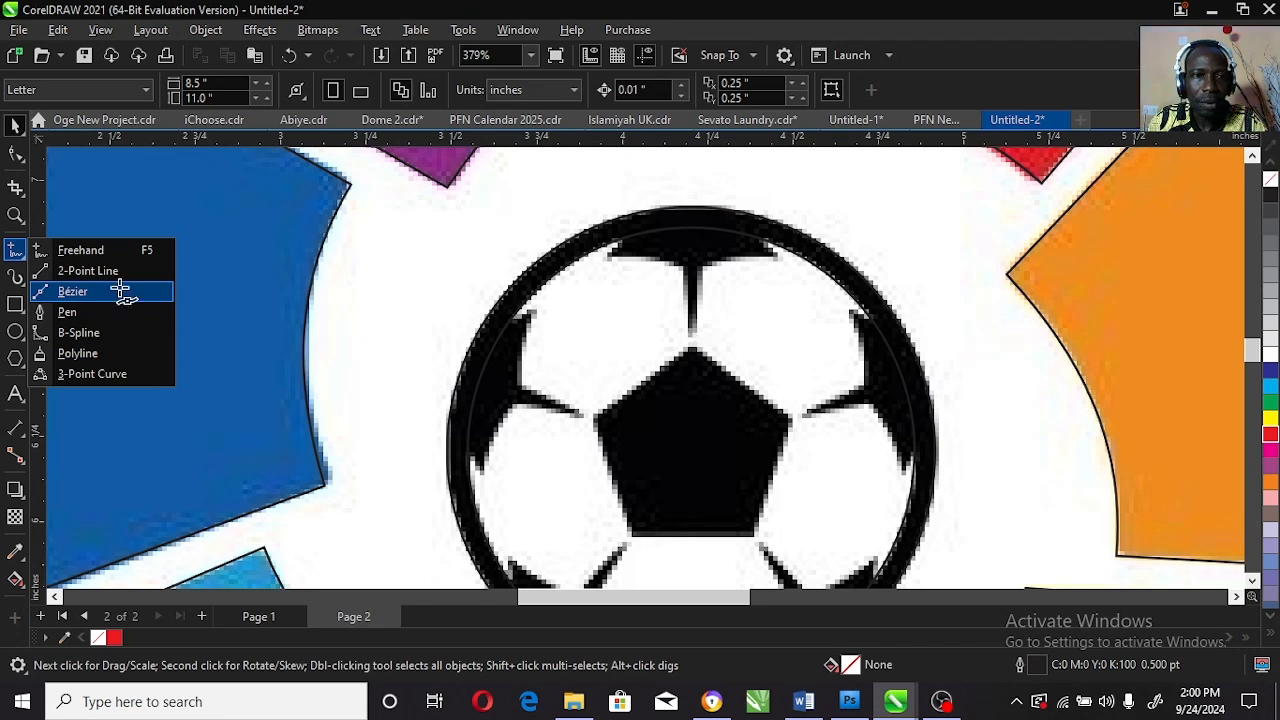
left_click(76, 291)
left_click(693, 337)
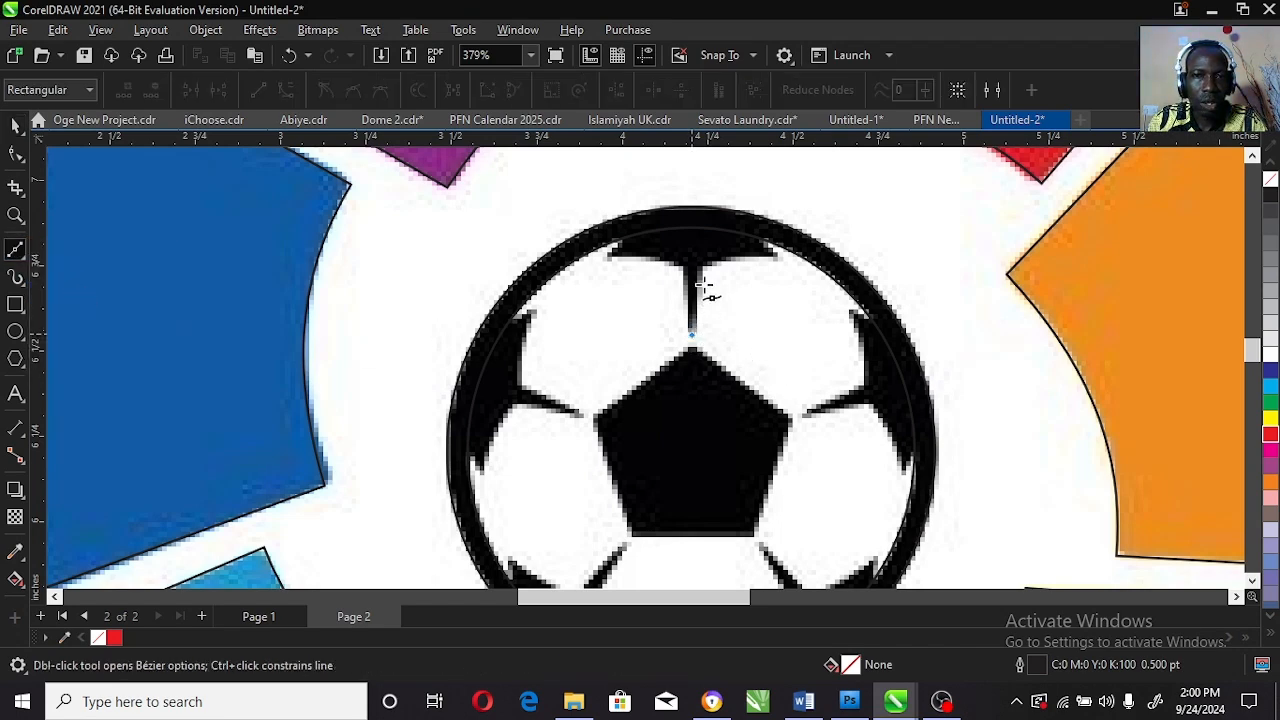
left_click(704, 266)
left_click(765, 256)
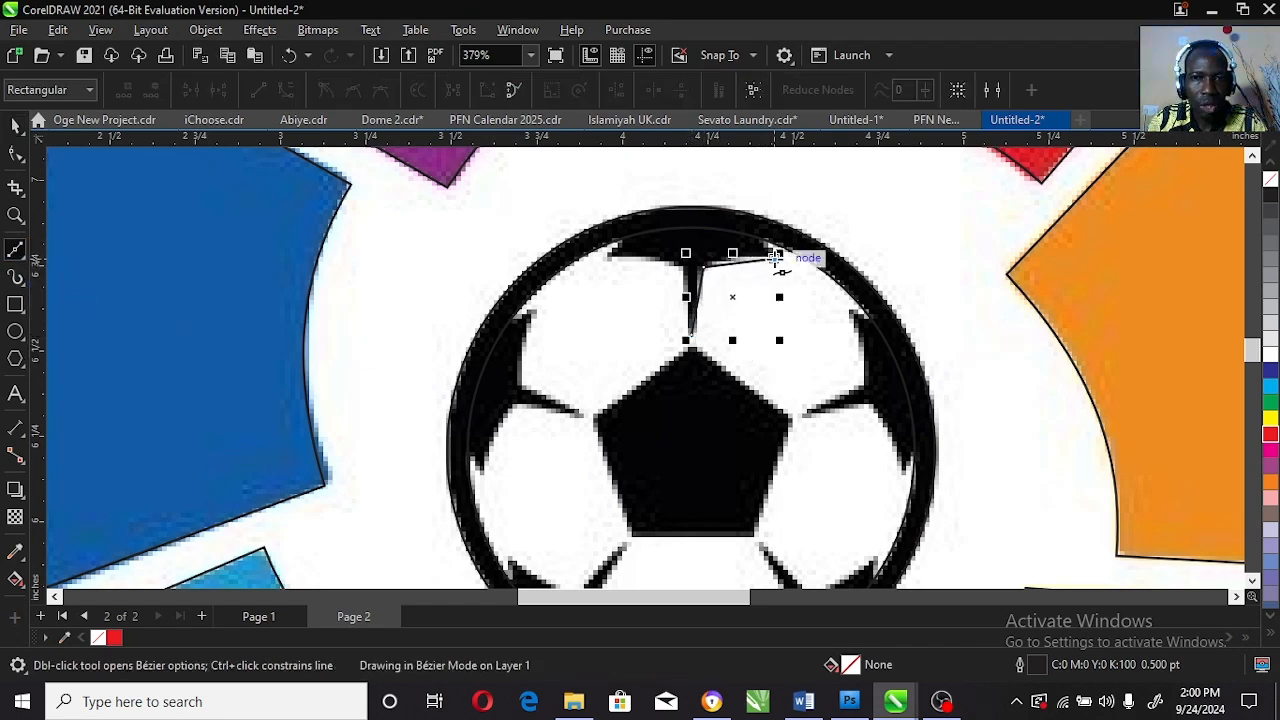
left_click(684, 216)
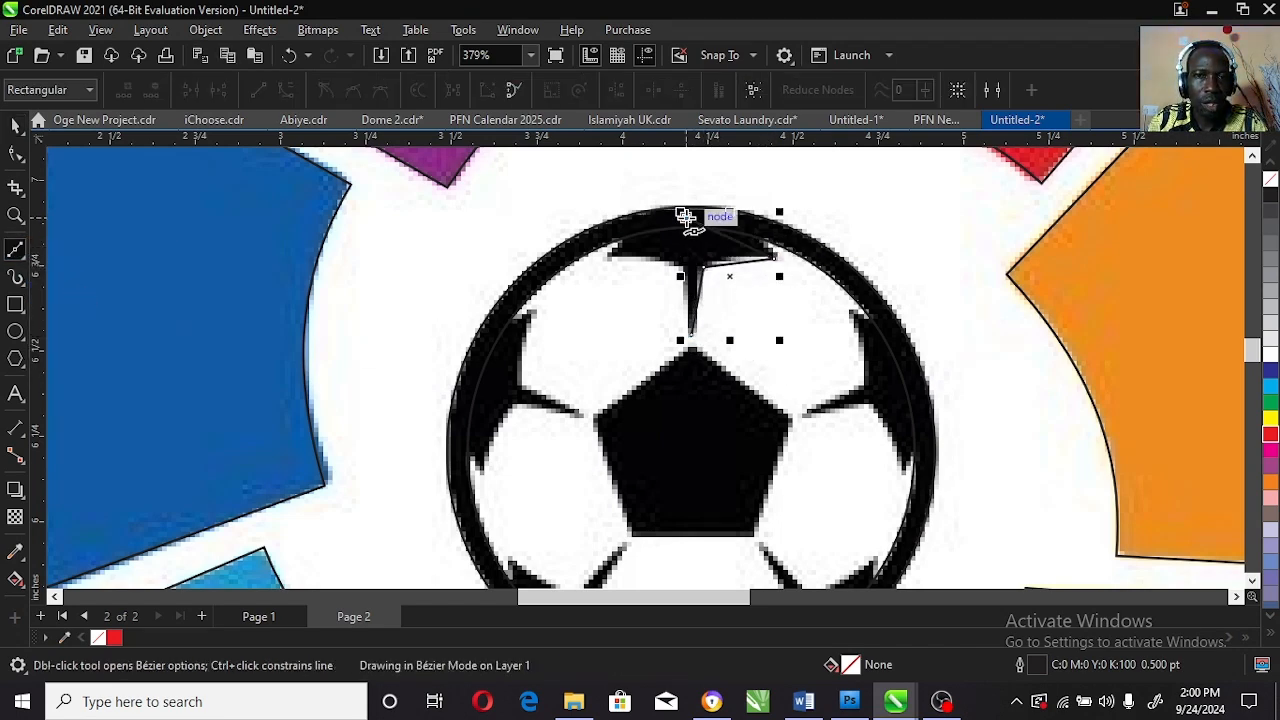
left_click(612, 252)
left_click(680, 268)
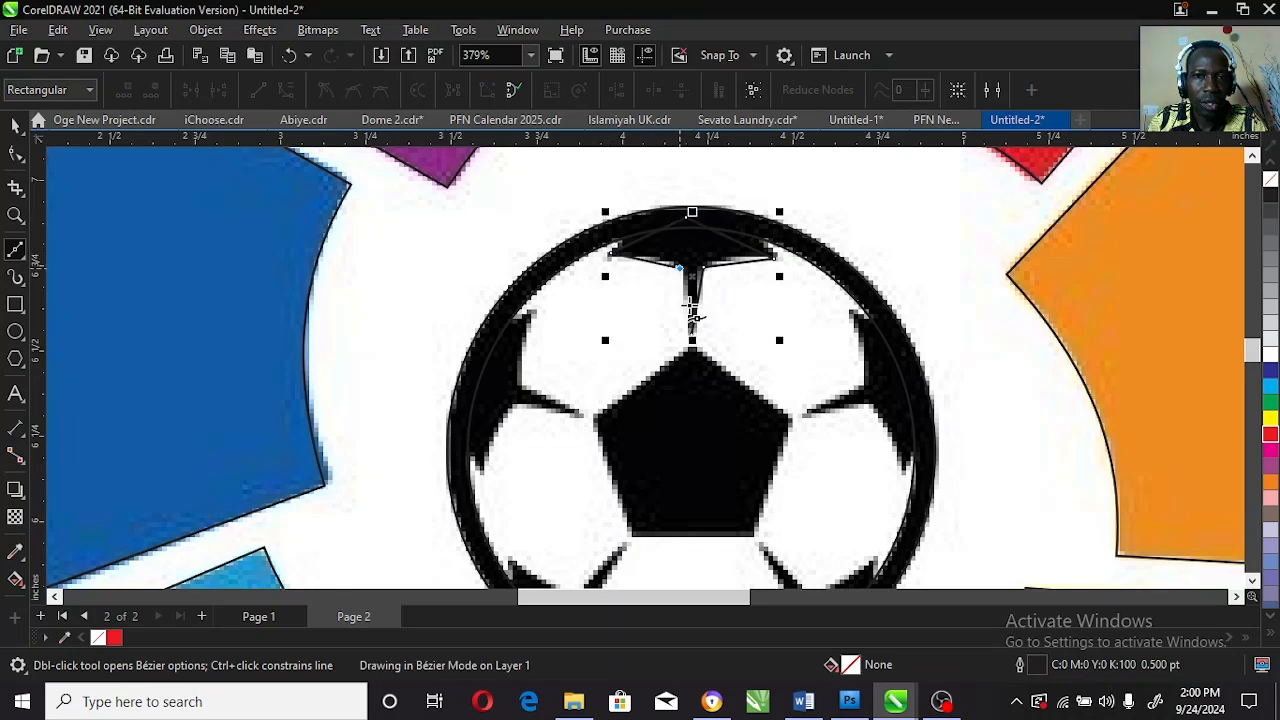
left_click(692, 338)
key("space")
Convert the traced patch's two upper edges to curves and bow them outwards into a dome within the football's rim.
left_click(20, 156)
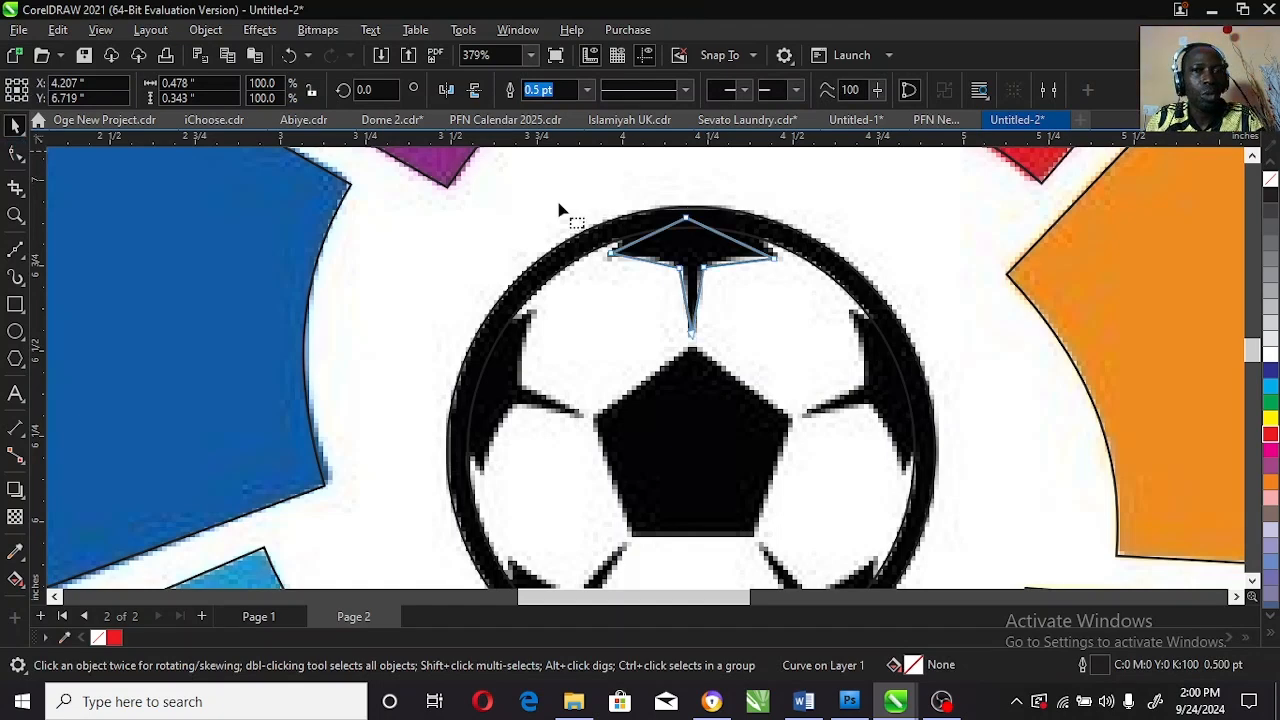
left_click(20, 214)
left_click_drag(549, 189, 914, 308)
key("F10")
left_click(373, 328)
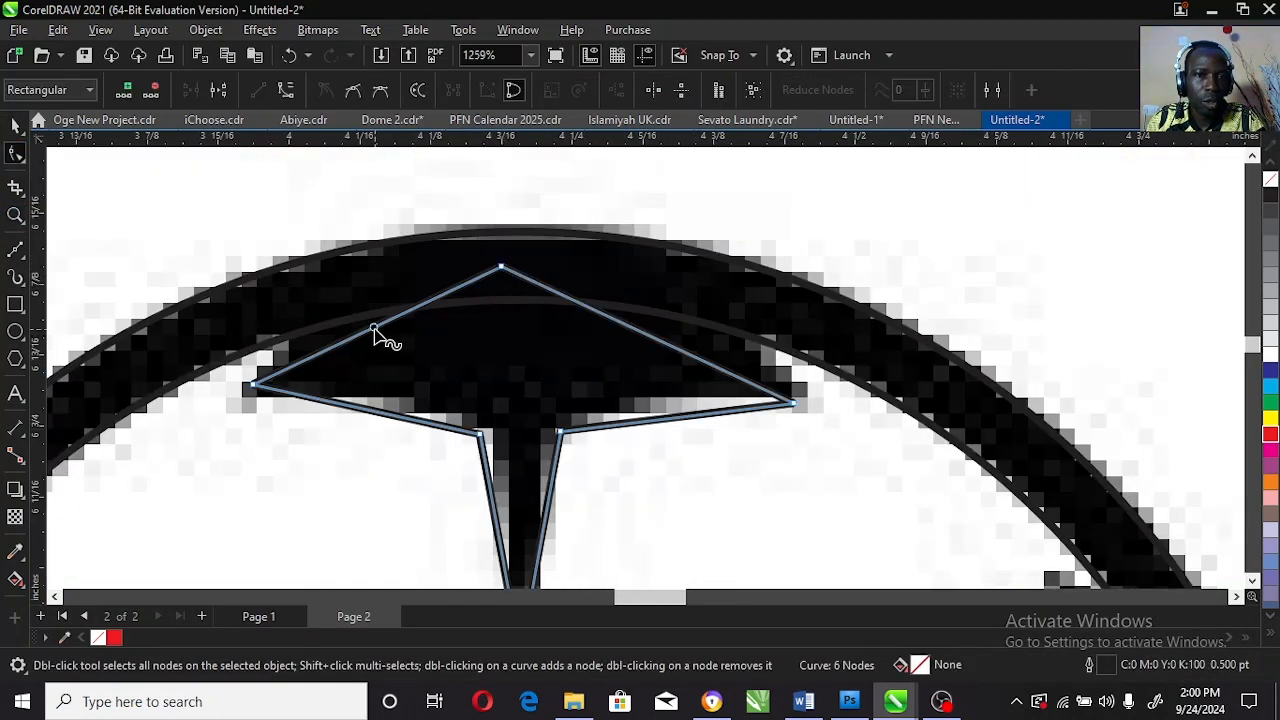
right_click(373, 328)
left_click(431, 460)
left_click_drag(366, 343, 330, 303)
right_click(711, 367)
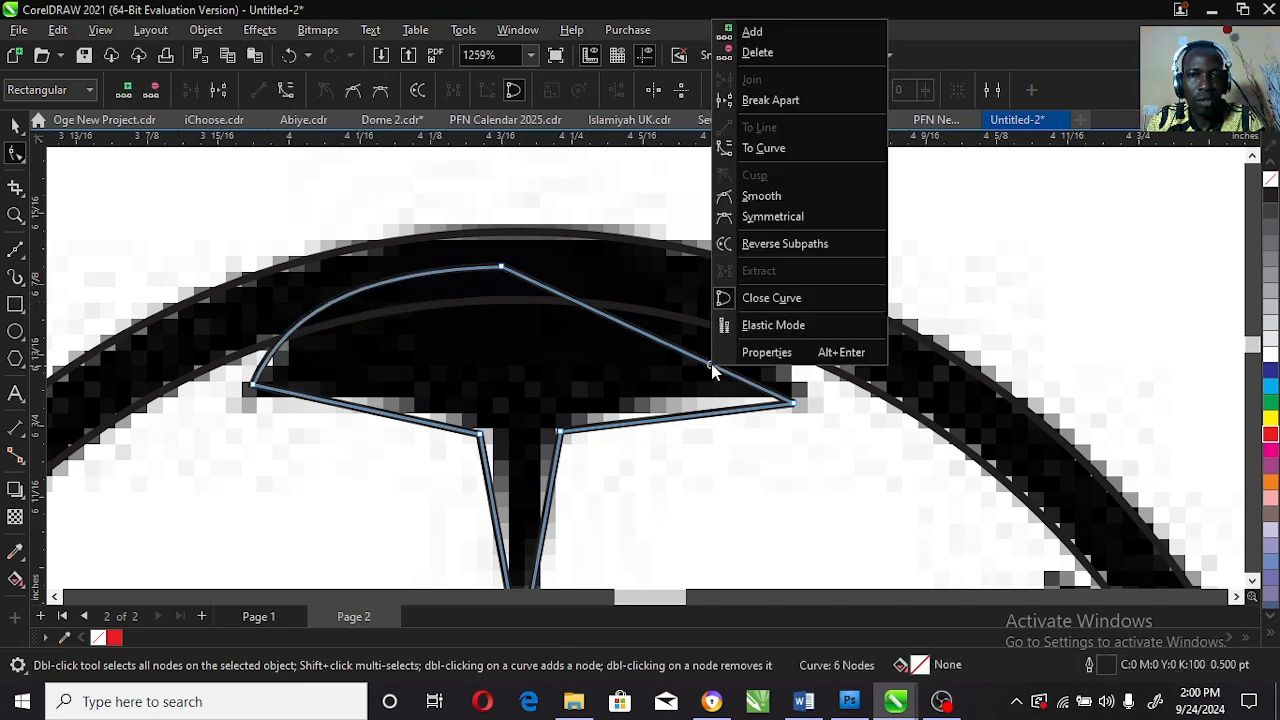
left_click(765, 148)
left_click_drag(686, 351, 704, 305)
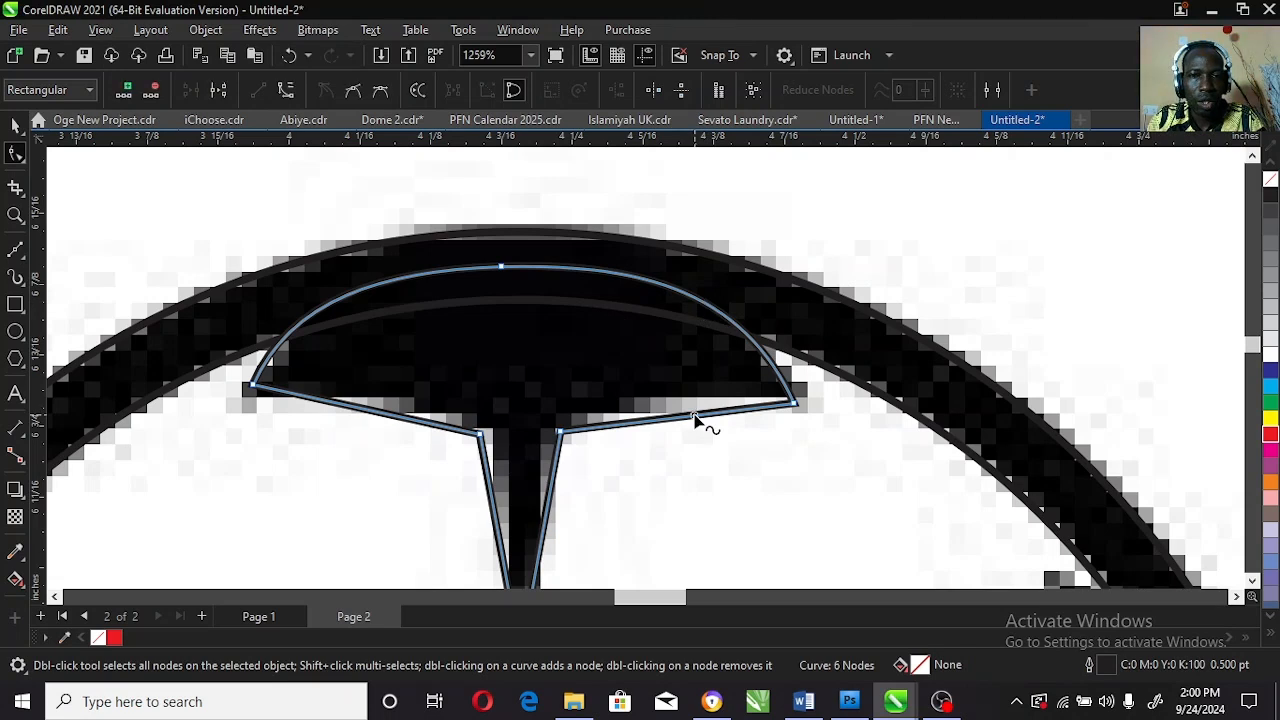
Convert the two lower edges beside the spike to curves and bend them upwards along the black patch.
right_click(697, 422)
left_click(743, 197)
mouse_move(686, 422)
left_mouse_down()
mouse_move(691, 400)
mouse_move(675, 400)
left_mouse_up()
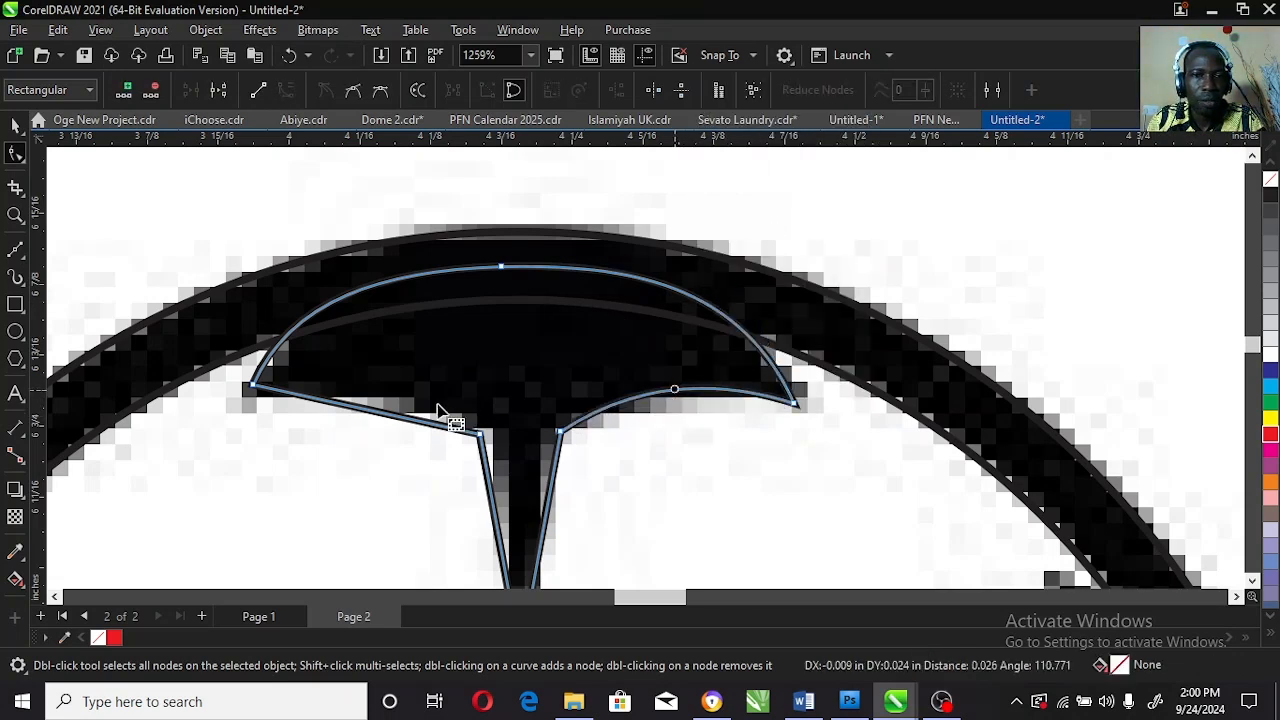
right_click(352, 408)
left_click(436, 190)
left_click_drag(376, 412, 375, 393)
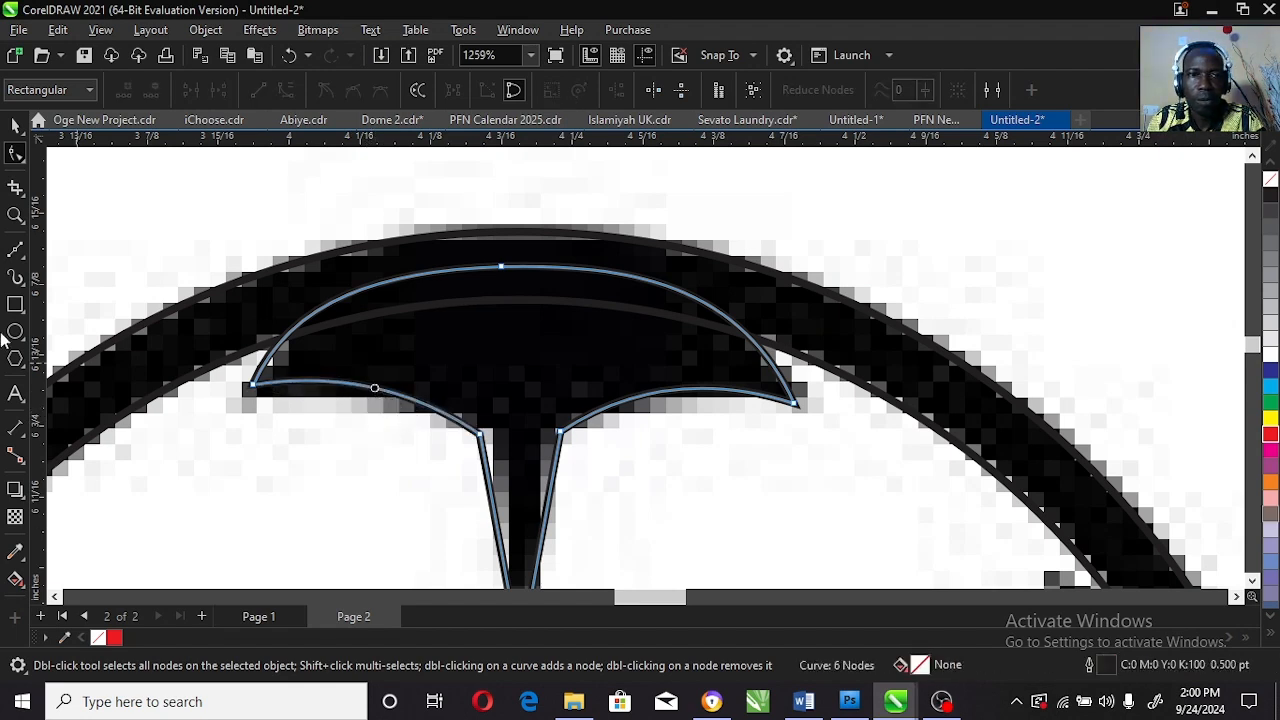
Refine the curve handles of the lower edges so they hug the black patch on both sides of the spike.
left_click(15, 215)
right_click(583, 347)
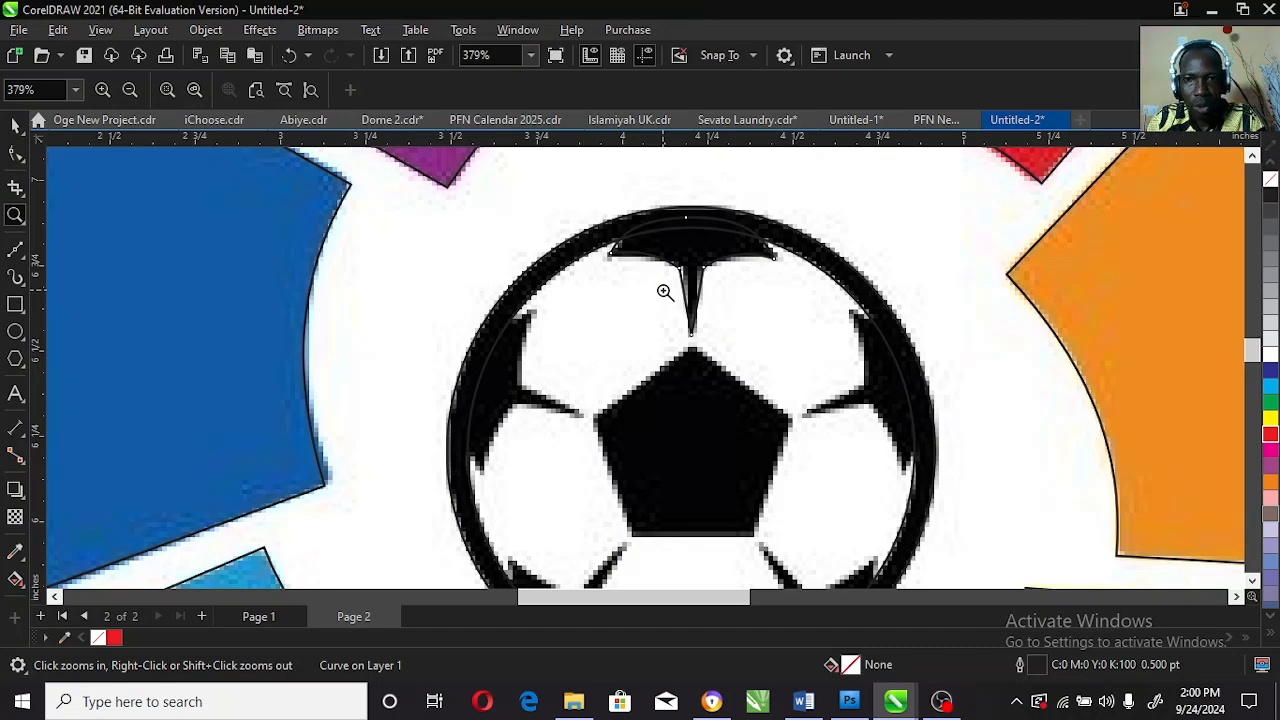
left_click_drag(580, 237, 932, 432)
left_click(17, 155)
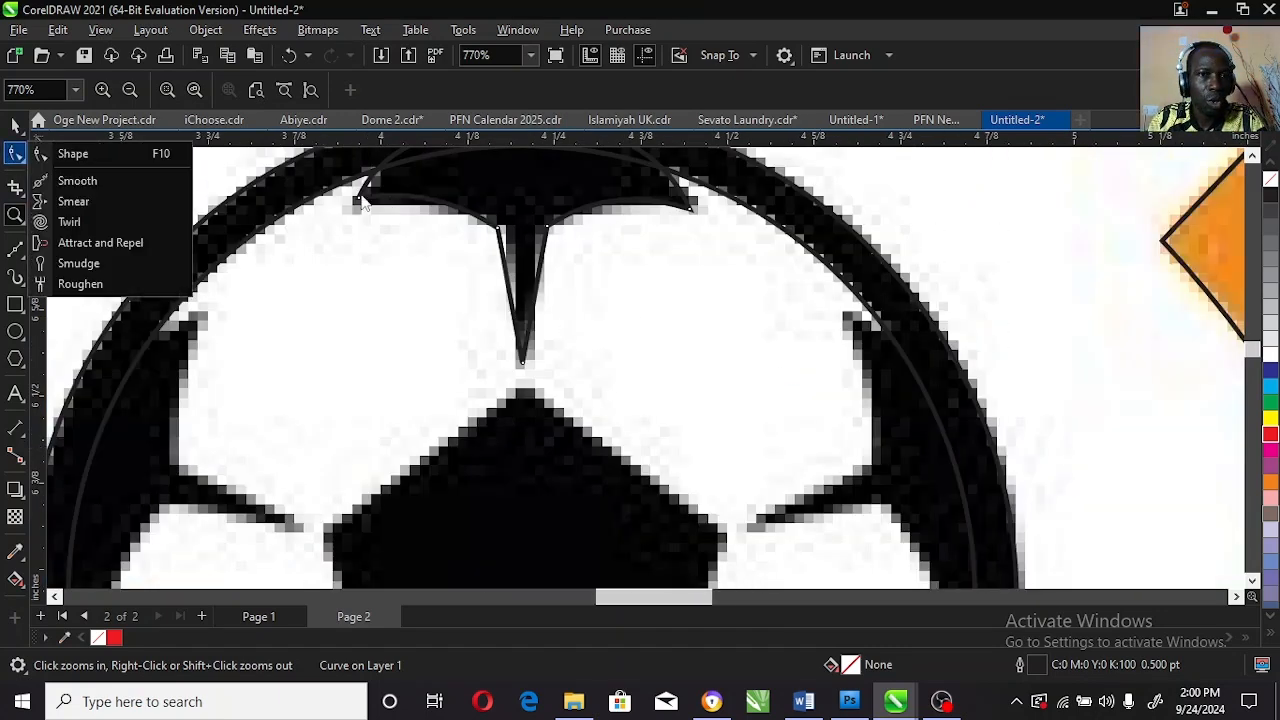
left_click(70, 154)
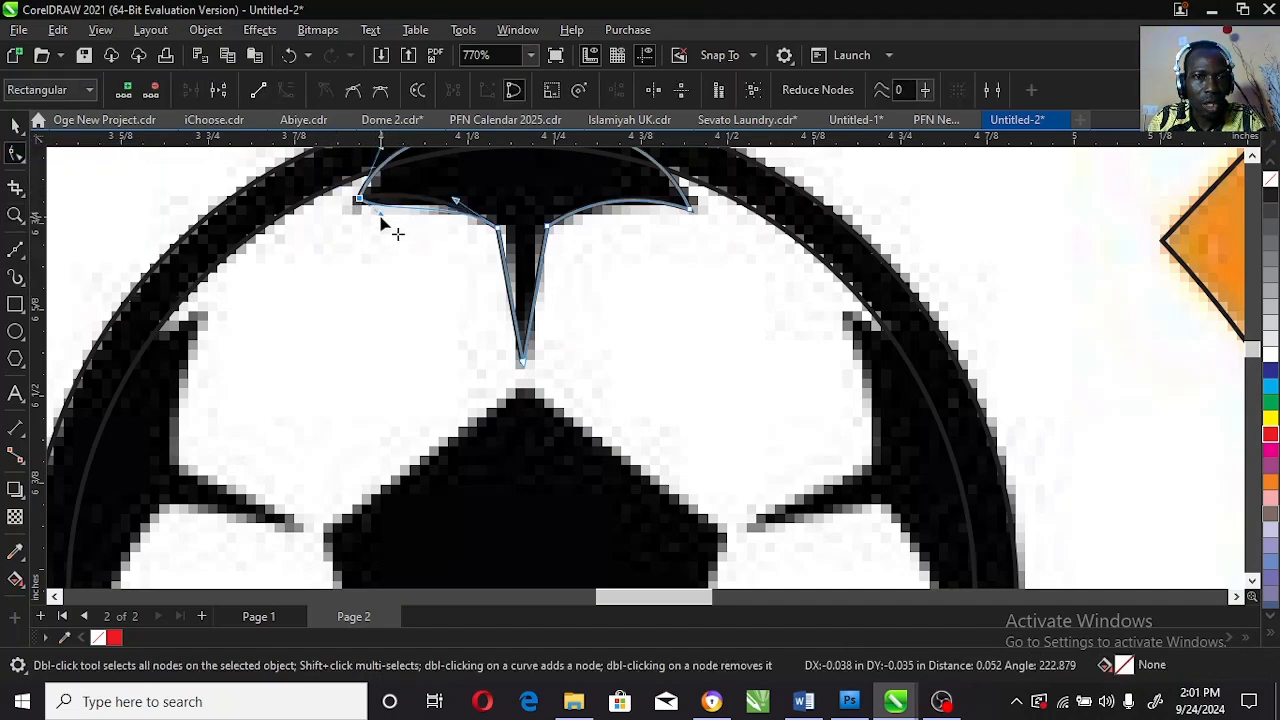
left_click_drag(455, 205, 470, 195)
mouse_move(584, 210)
left_mouse_down()
mouse_move(578, 238)
mouse_move(600, 208)
mouse_move(671, 220)
mouse_move(575, 225)
left_mouse_up()
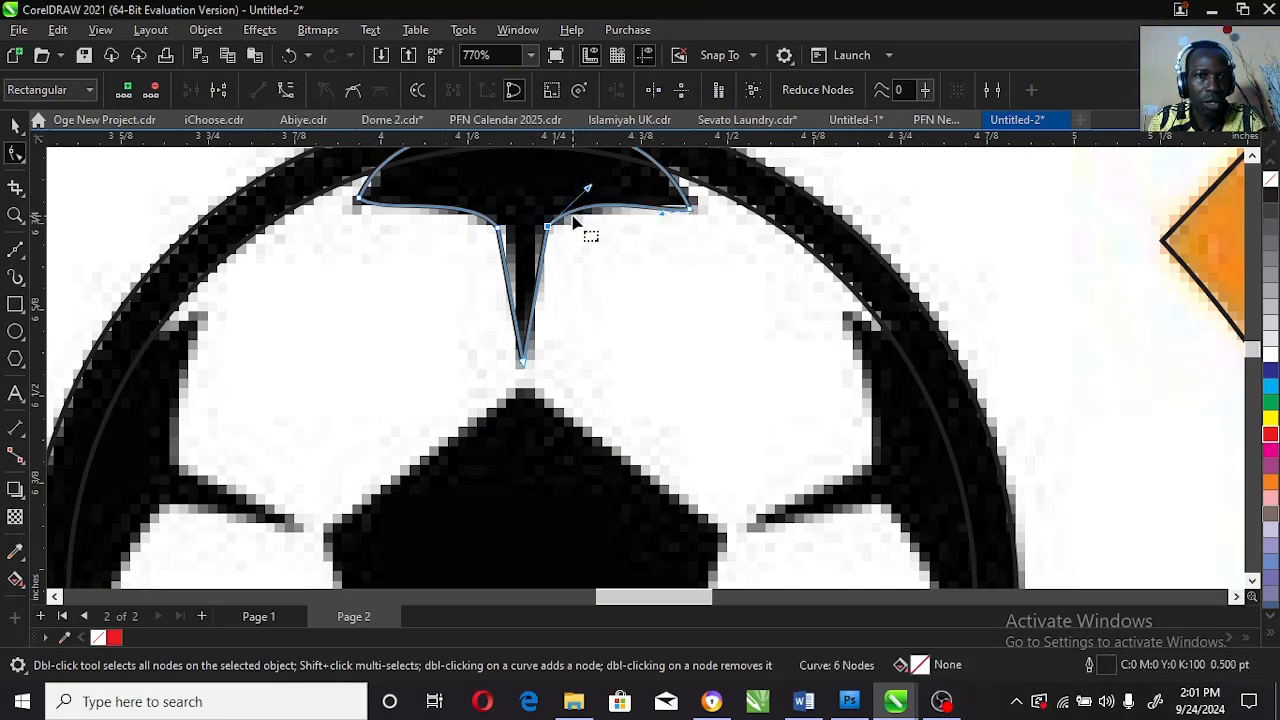
right_click(539, 277)
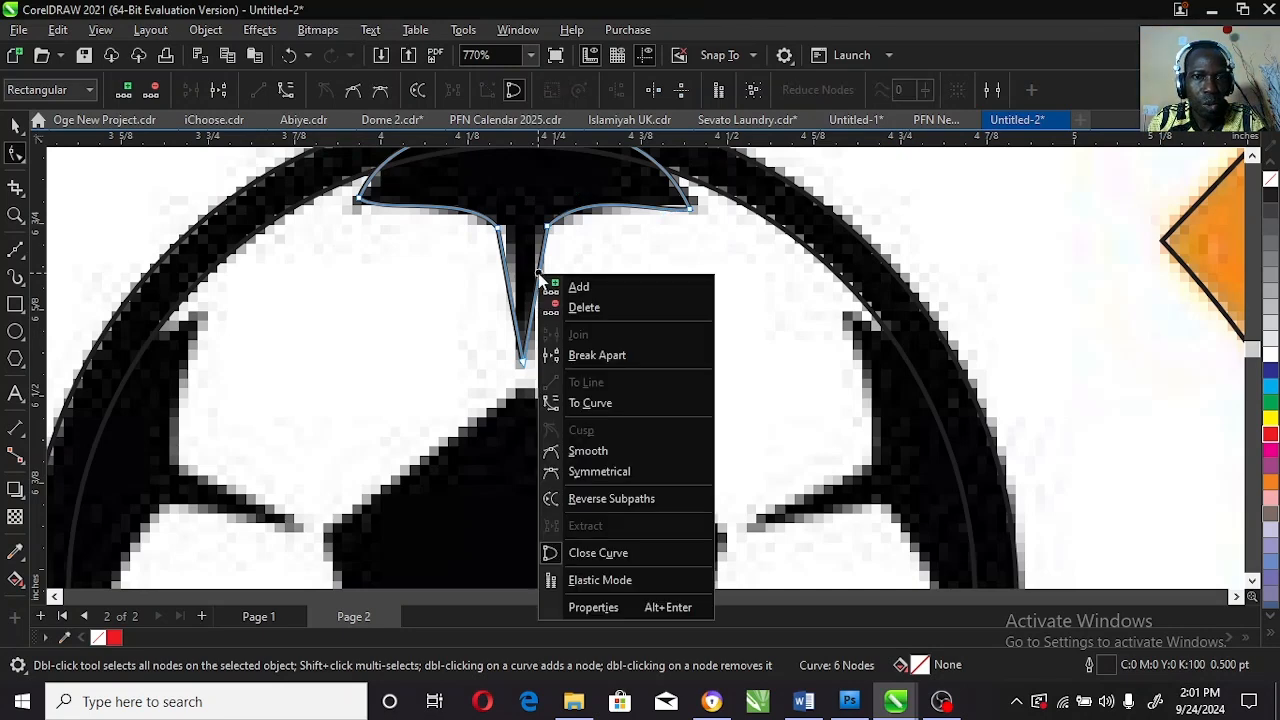
left_click(15, 217)
right_click(691, 329)
key("space")
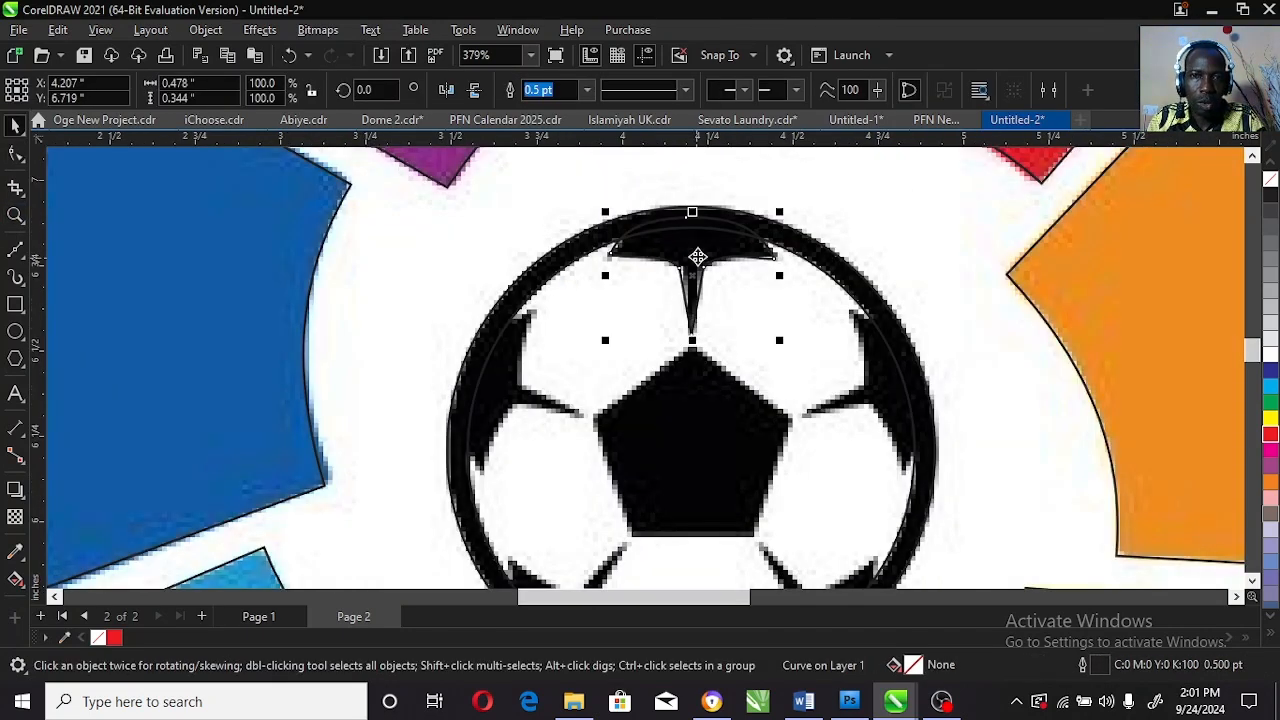
Make a vertically mirrored copy of the patch outline, then rotate and move it over the football's right black patch.
left_click_drag(692, 212, 692, 457)
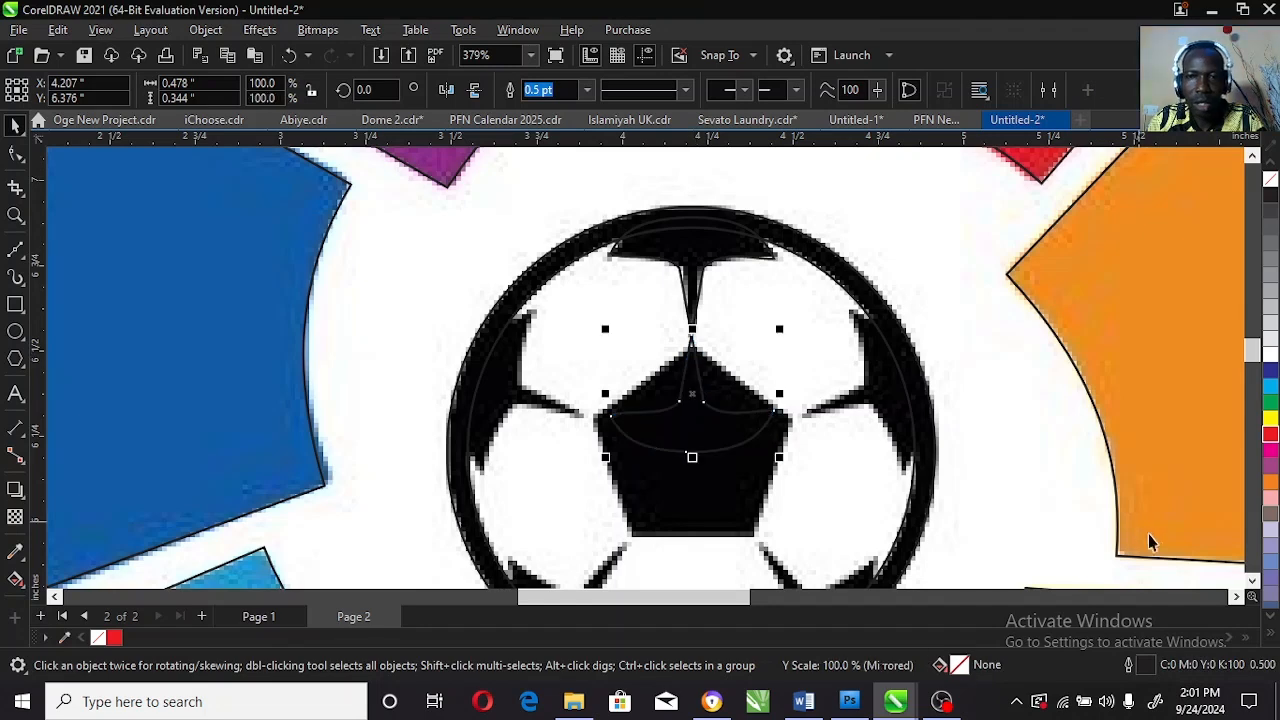
scroll(811, 354, "down", 3)
left_click(732, 251)
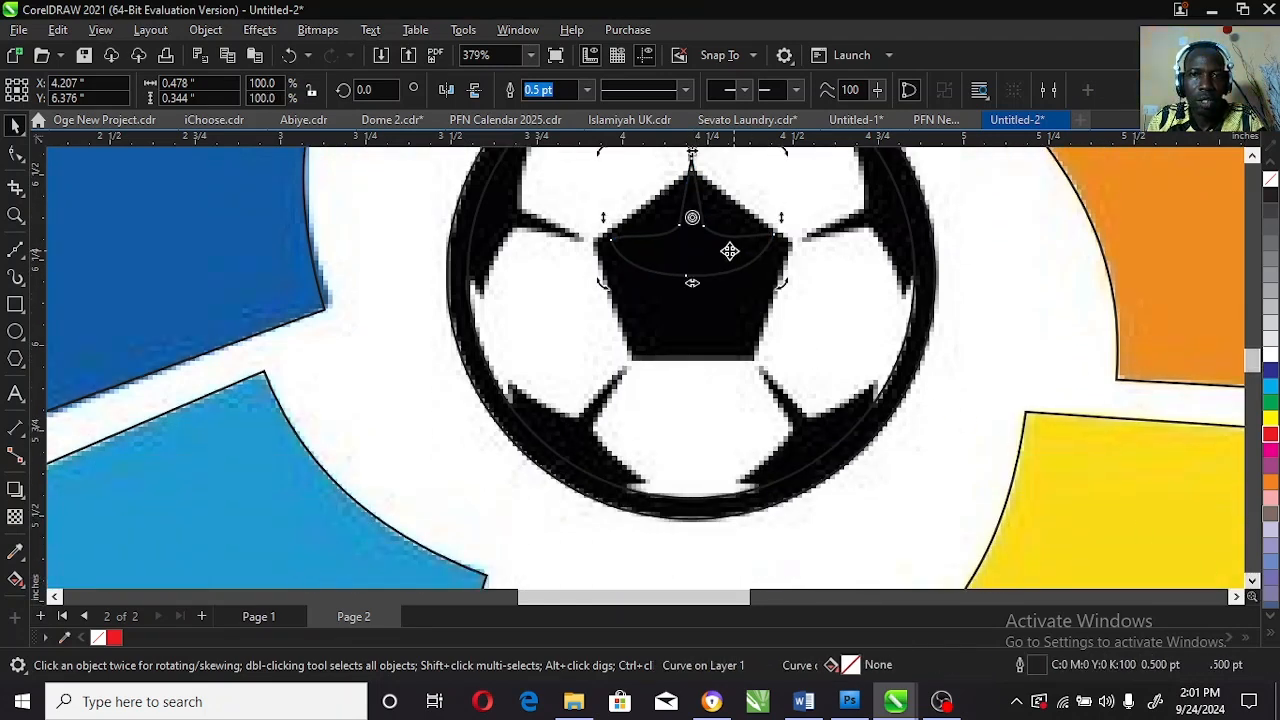
left_click_drag(781, 283, 724, 150)
left_click(724, 218)
left_click_drag(724, 216, 896, 215)
left_click(900, 217)
left_click_drag(931, 303, 935, 297)
Place a copy of the right patch outline over the football's left black patch, undoing a misplaced attempt.
left_click_drag(889, 219, 586, 222)
key("ctrl+z")
left_click(547, 230)
Mirror a copy of the left patch outline and fit it over the lower-left black patch, rotated to 323.493°.
left_click_drag(463, 213, 676, 211)
left_click(676, 211)
left_click_drag(711, 299, 508, 277)
left_click_drag(729, 275, 717, 327)
left_click(653, 246)
left_click_drag(651, 245, 611, 420)
left_click(611, 420)
left_click_drag(666, 460, 655, 493)
mouse_move(566, 406)
left_mouse_down()
mouse_move(568, 438)
mouse_move(560, 425)
left_mouse_up()
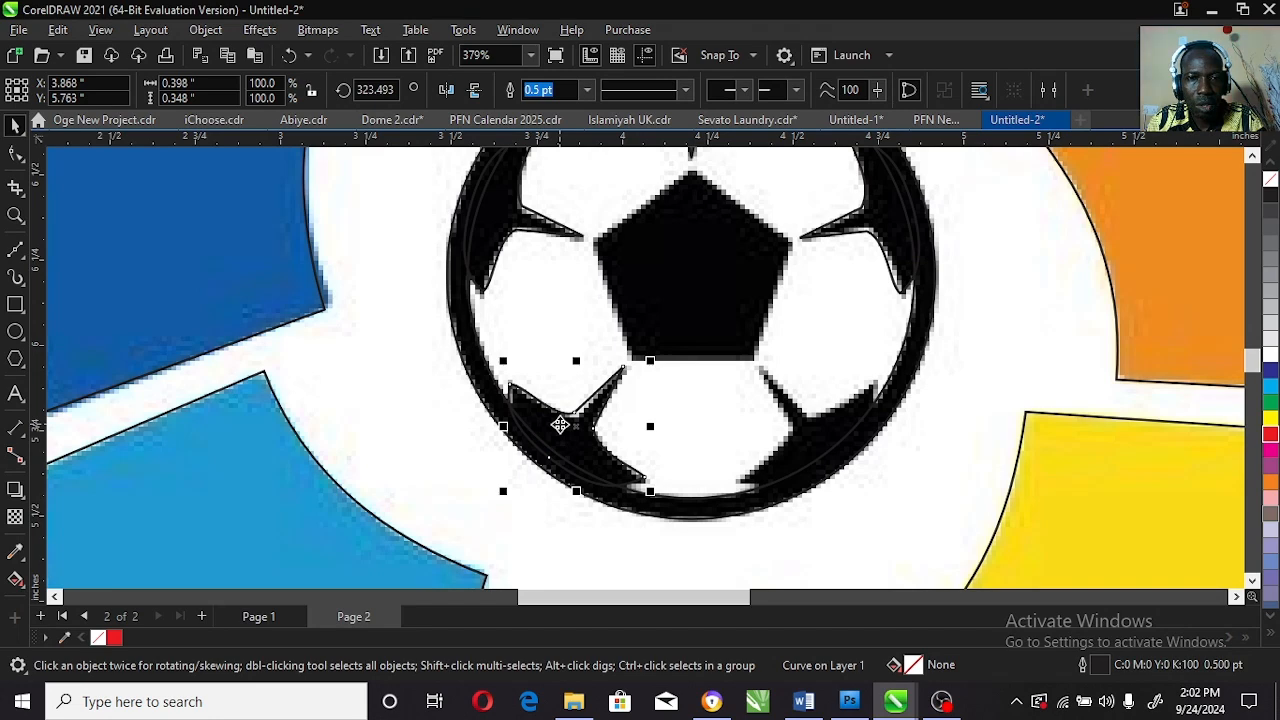
key("Right")
left_click(560, 425)
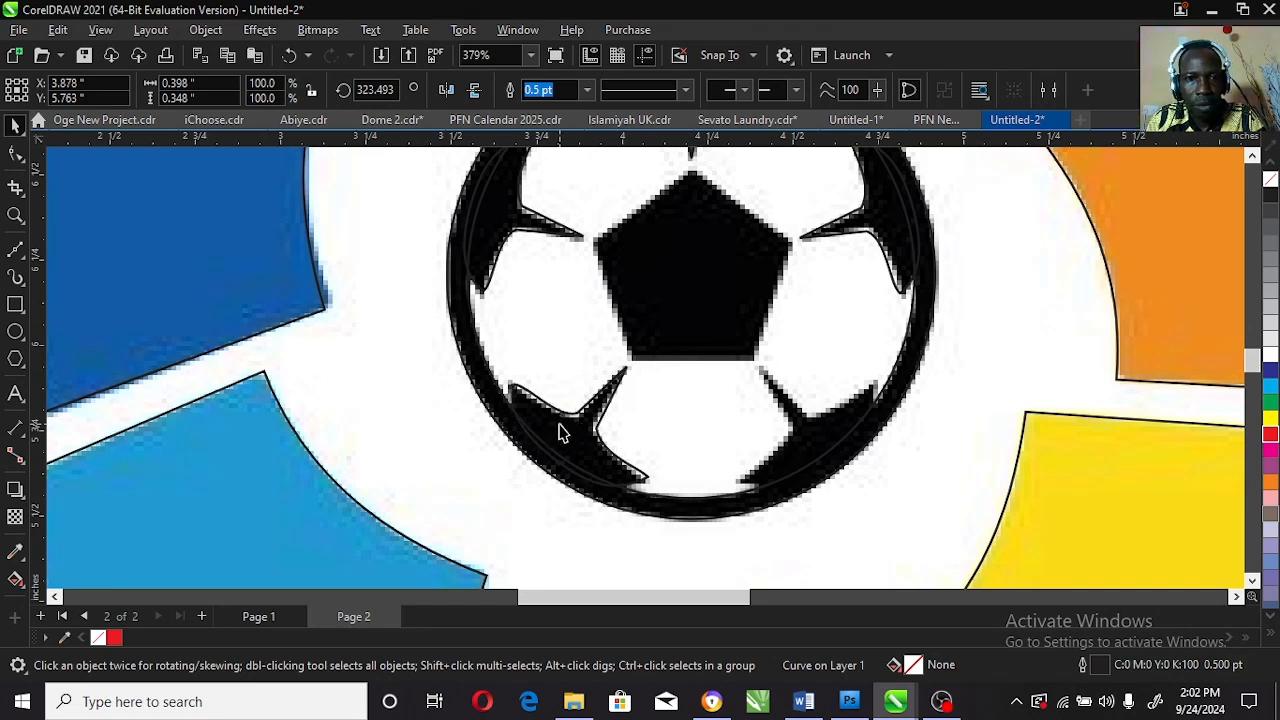
Copy the lower-left outline to the lower-right black patch, mirror it horizontally and align it with the patch edges.
left_click_drag(597, 472, 834, 470)
left_click(446, 89)
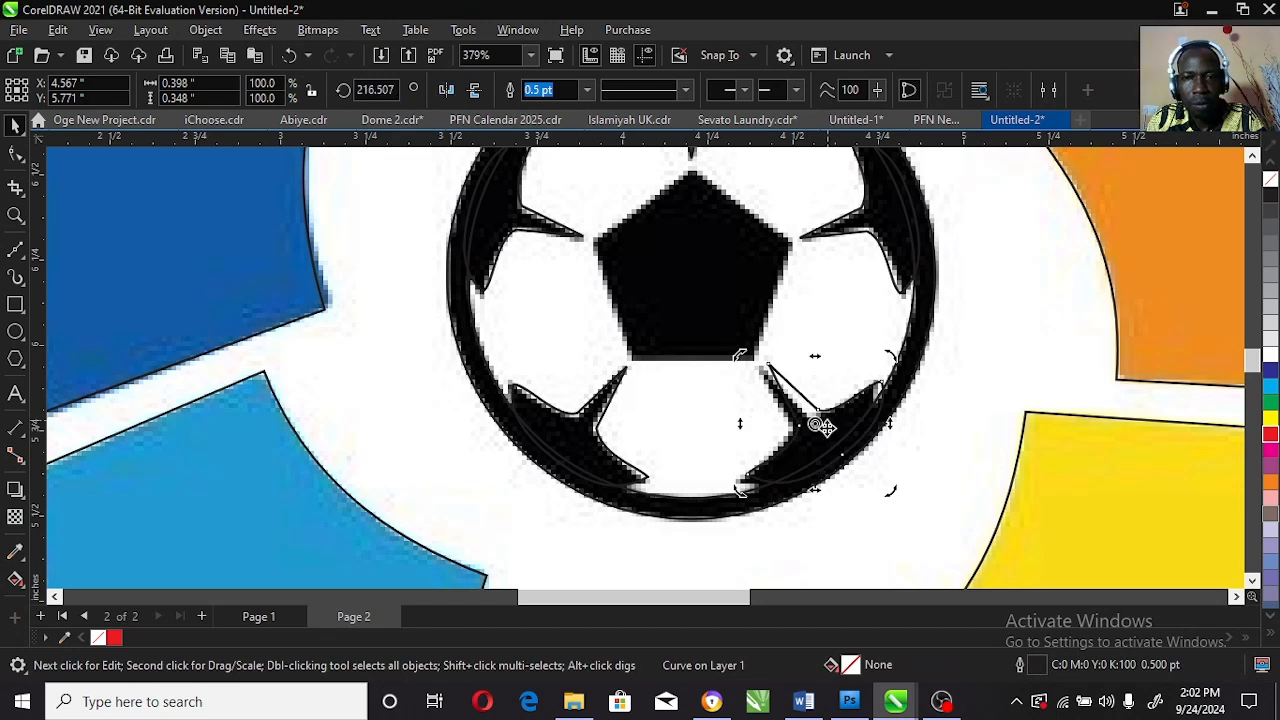
left_click(841, 420)
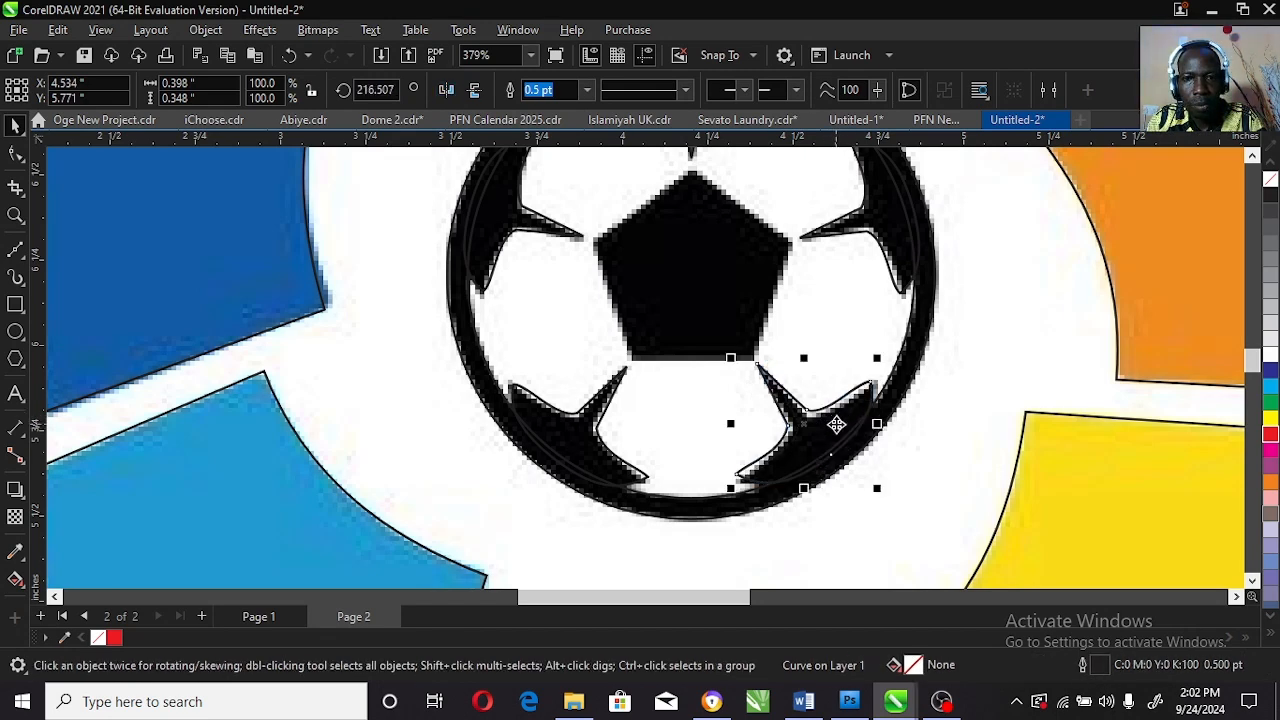
key("z")
left_click_drag(703, 401, 866, 508)
key("space")
left_click_drag(774, 281, 788, 308)
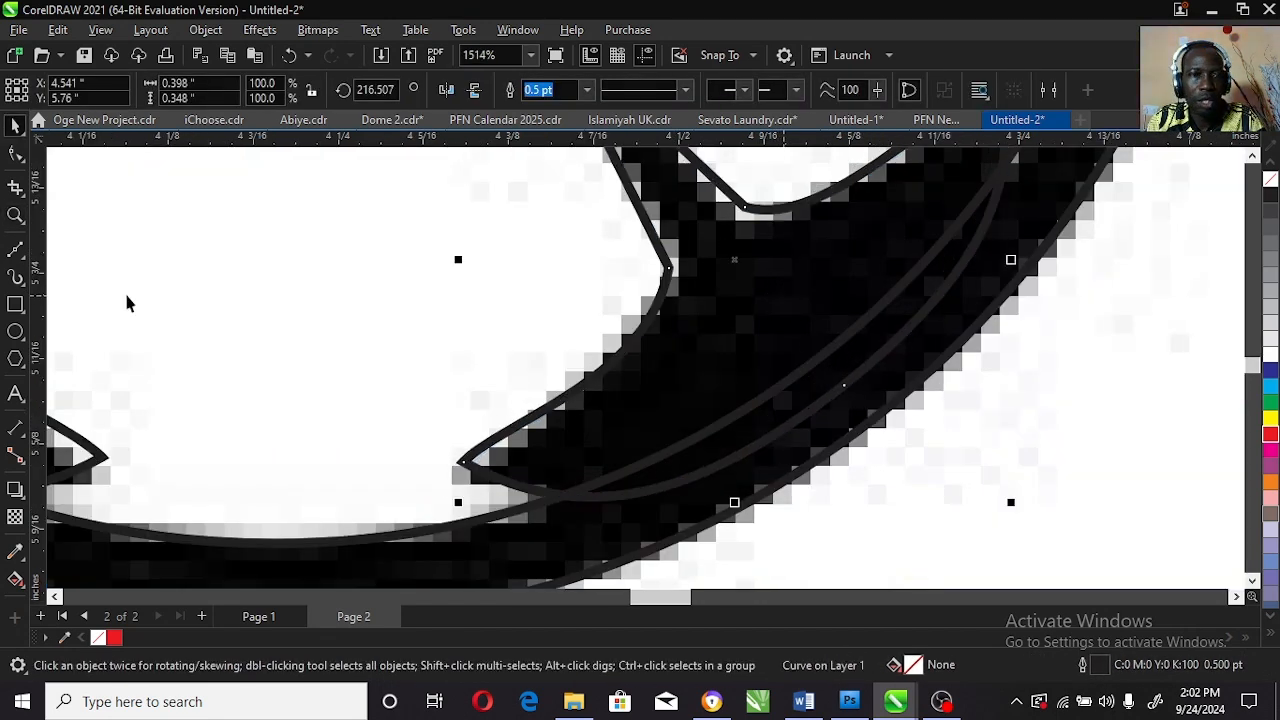
Draw a five-sided polygon over the football's central black pentagon and fit it to about 0.583 × 0.555 in.
left_click(19, 214)
right_click(687, 331)
right_click(687, 333)
left_click_drag(519, 244, 738, 421)
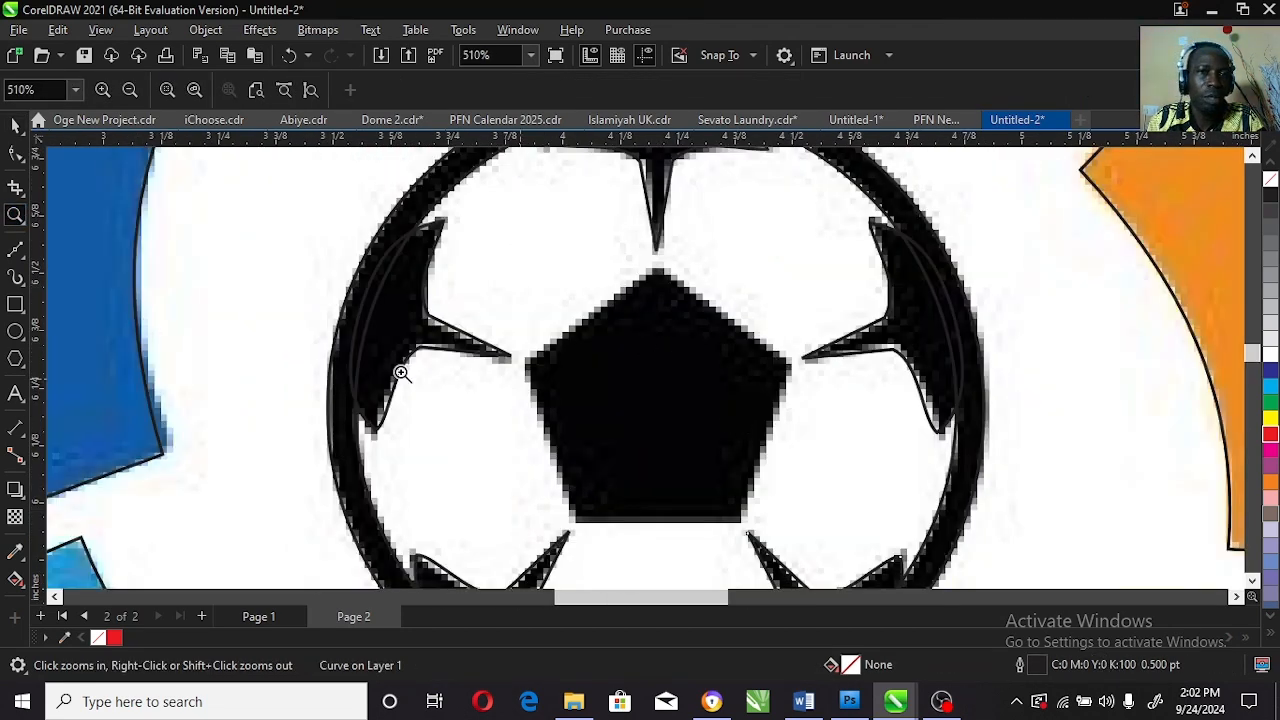
left_click(15, 360)
left_click_drag(526, 286, 800, 537)
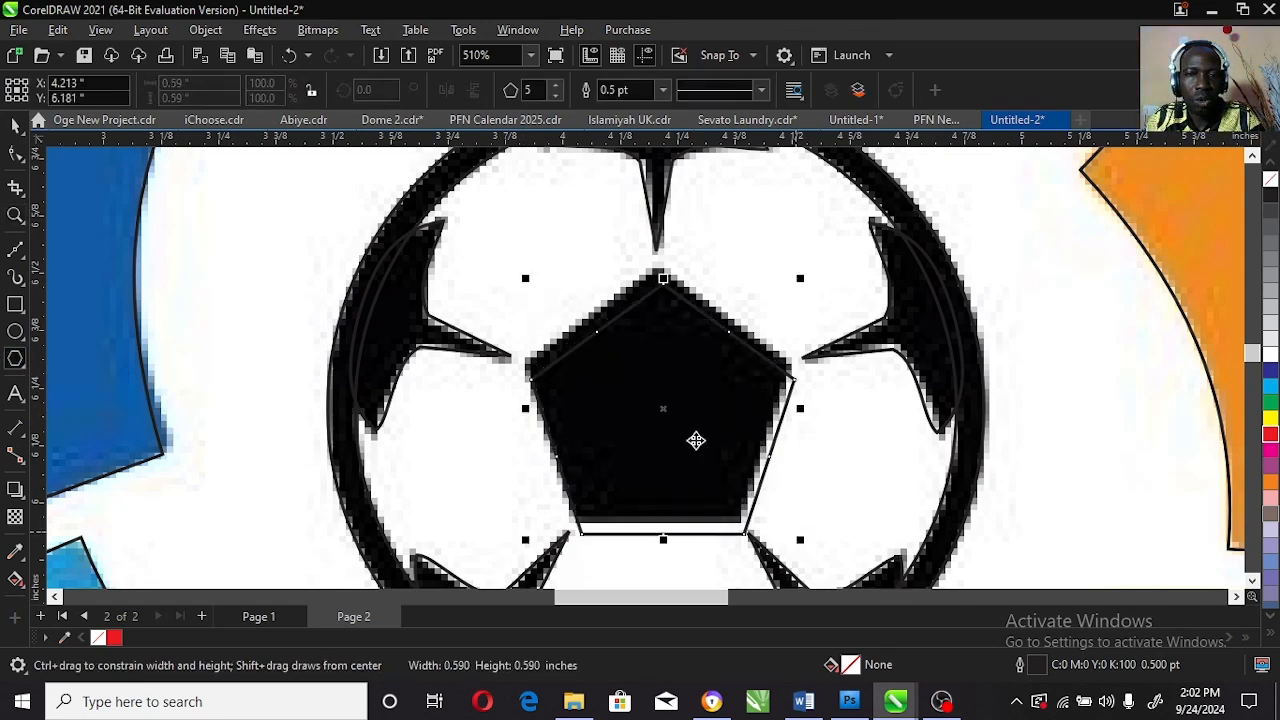
key("space")
left_click(688, 402)
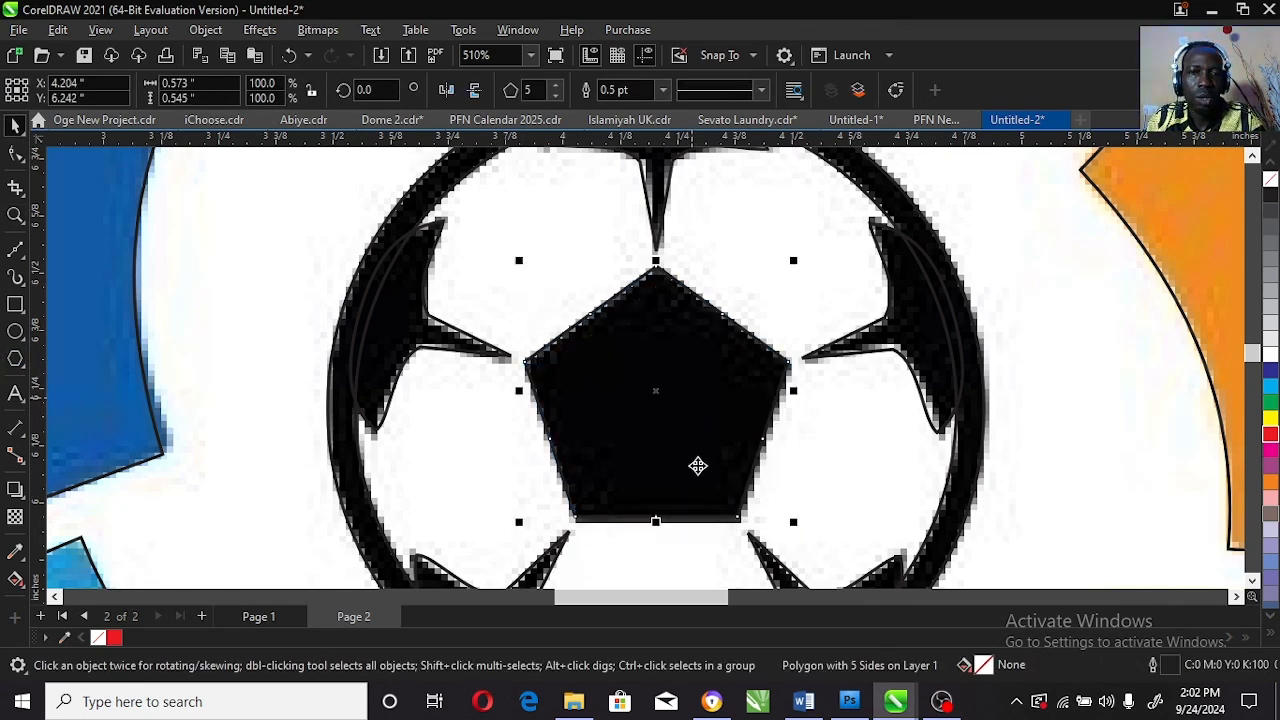
left_click_drag(792, 526, 800, 540)
left_click(716, 428)
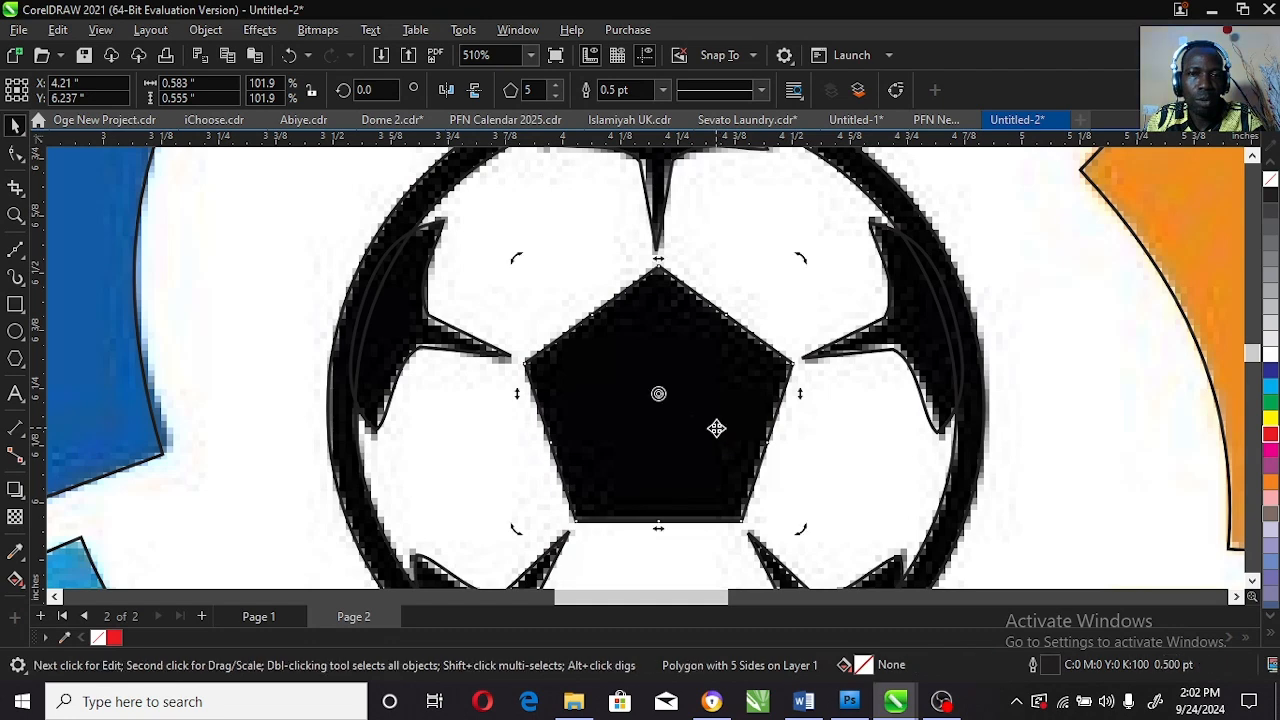
Select all seven traced football shapes, fill them with black and remove their outlines.
left_click(15, 215)
scroll(830, 400, "down", 3)
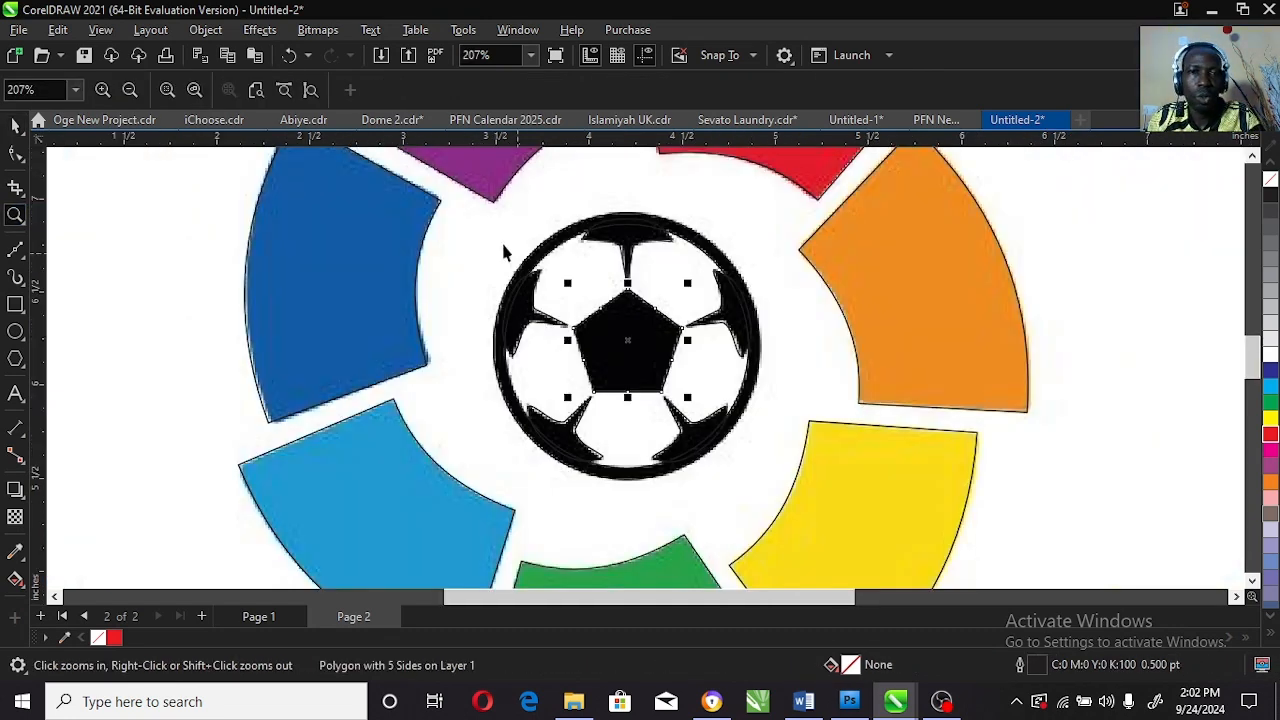
key("space")
left_click_drag(457, 194, 785, 478)
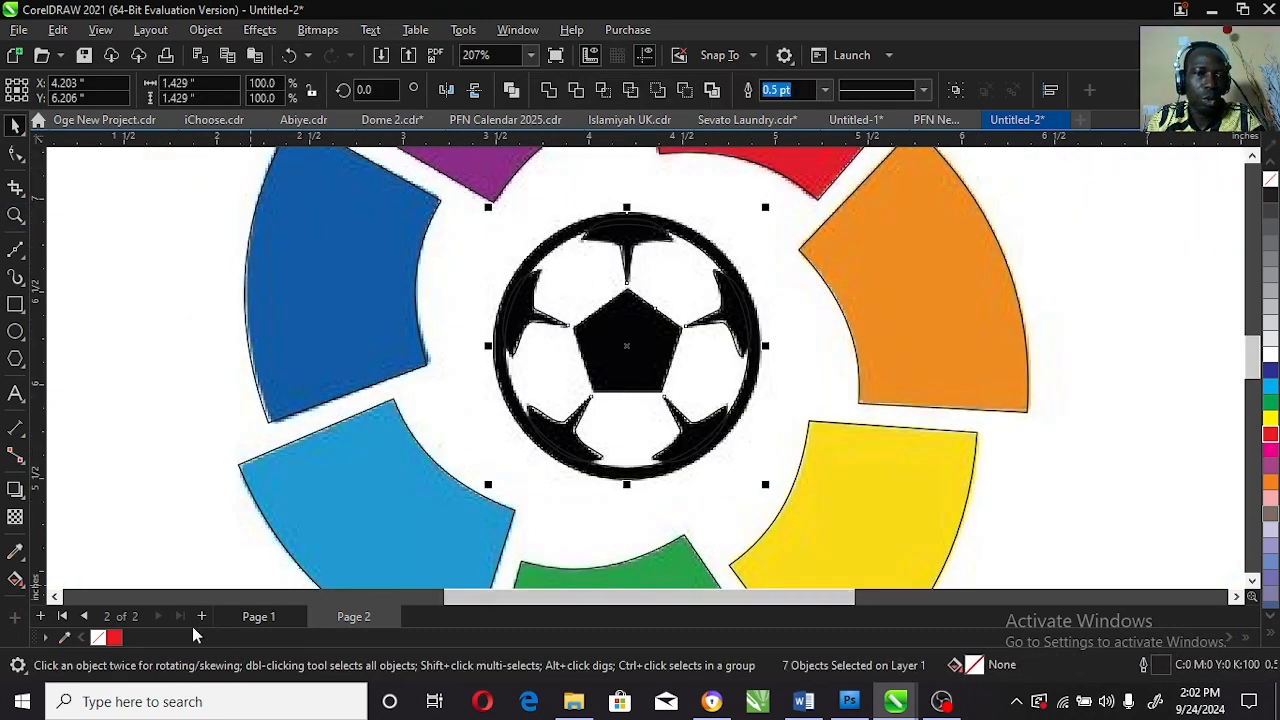
right_click(1271, 184)
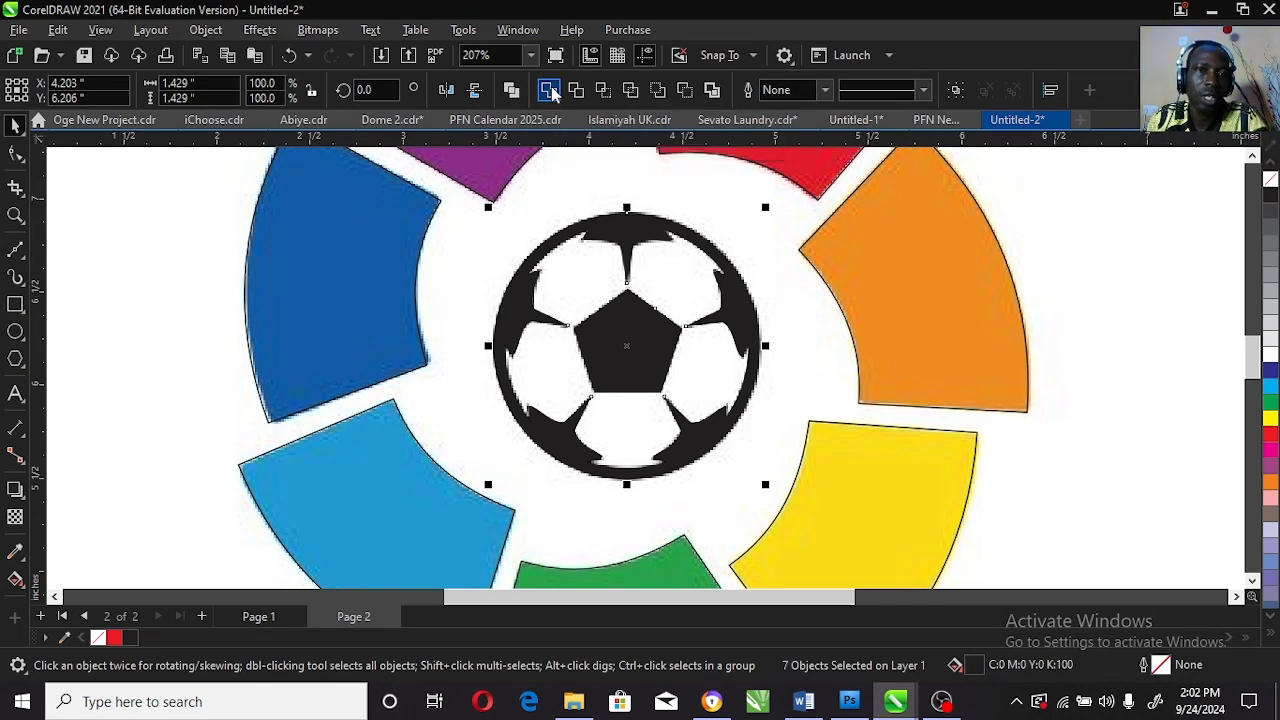
Weld the football's shapes into a single curve, and undo a trial move to the side.
left_click(549, 91)
left_click_drag(674, 331, 1106, 351)
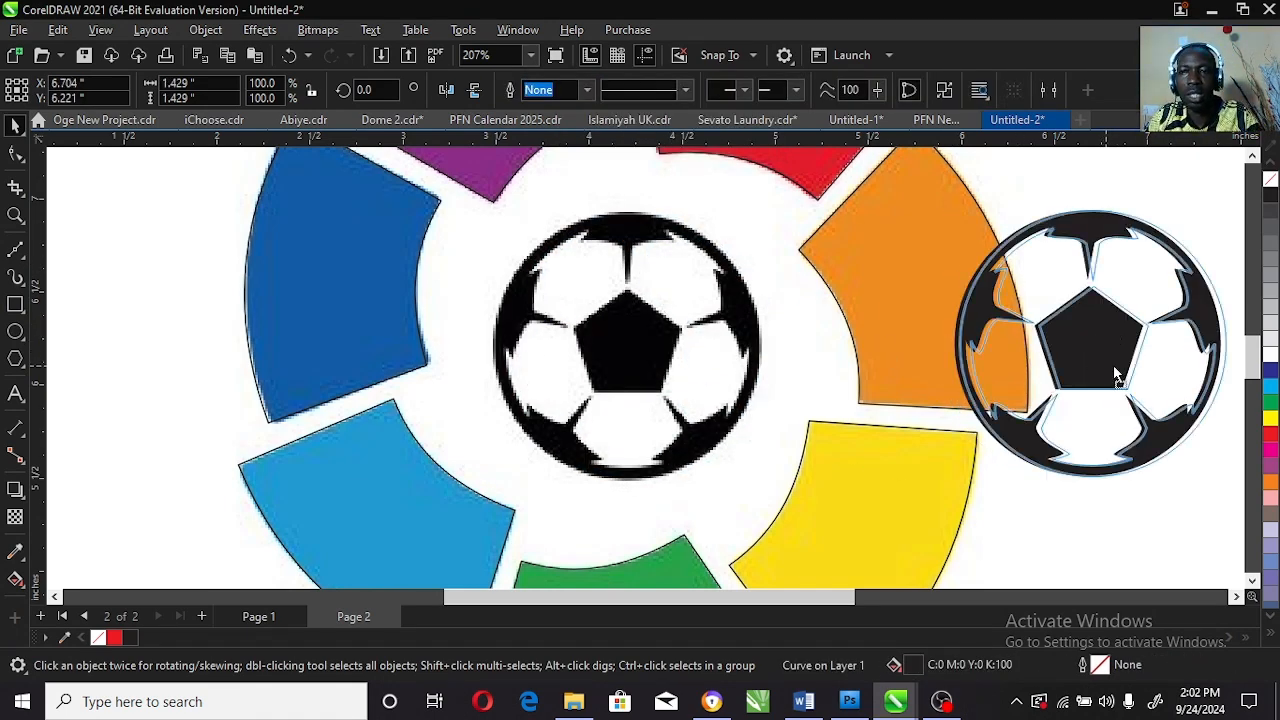
key("ctrl+z")
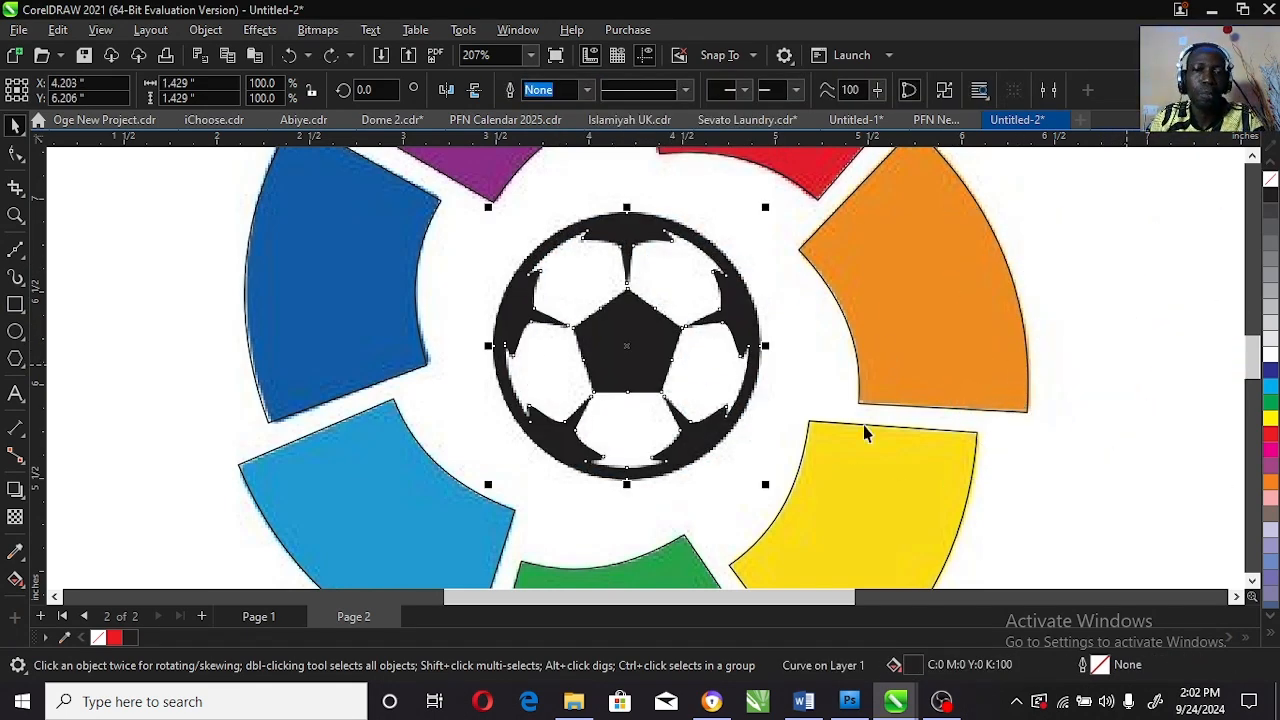
Fill the traced red ring segment with palette red and the purple segment with C:40 M:100 Y:0 K:0.
left_click(18, 218)
right_click(645, 319)
left_click_drag(474, 172, 834, 480)
key("space")
left_click(734, 240)
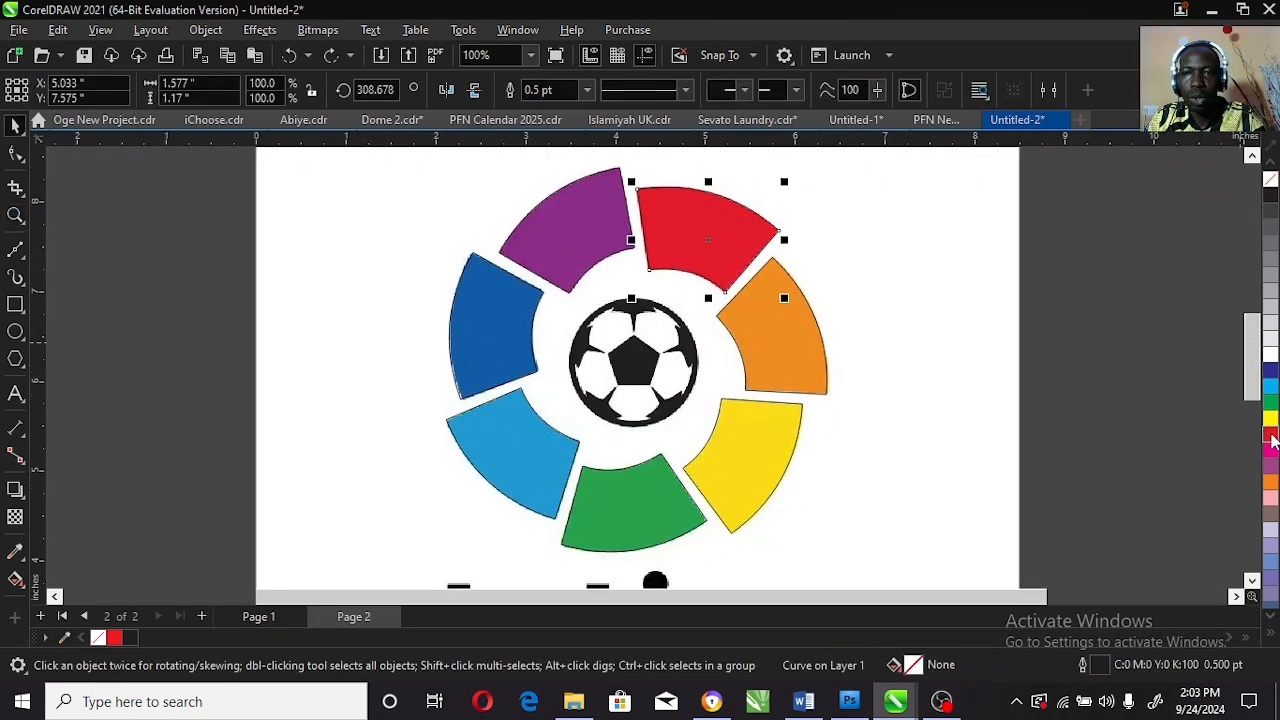
left_click(610, 244)
left_click(1272, 630)
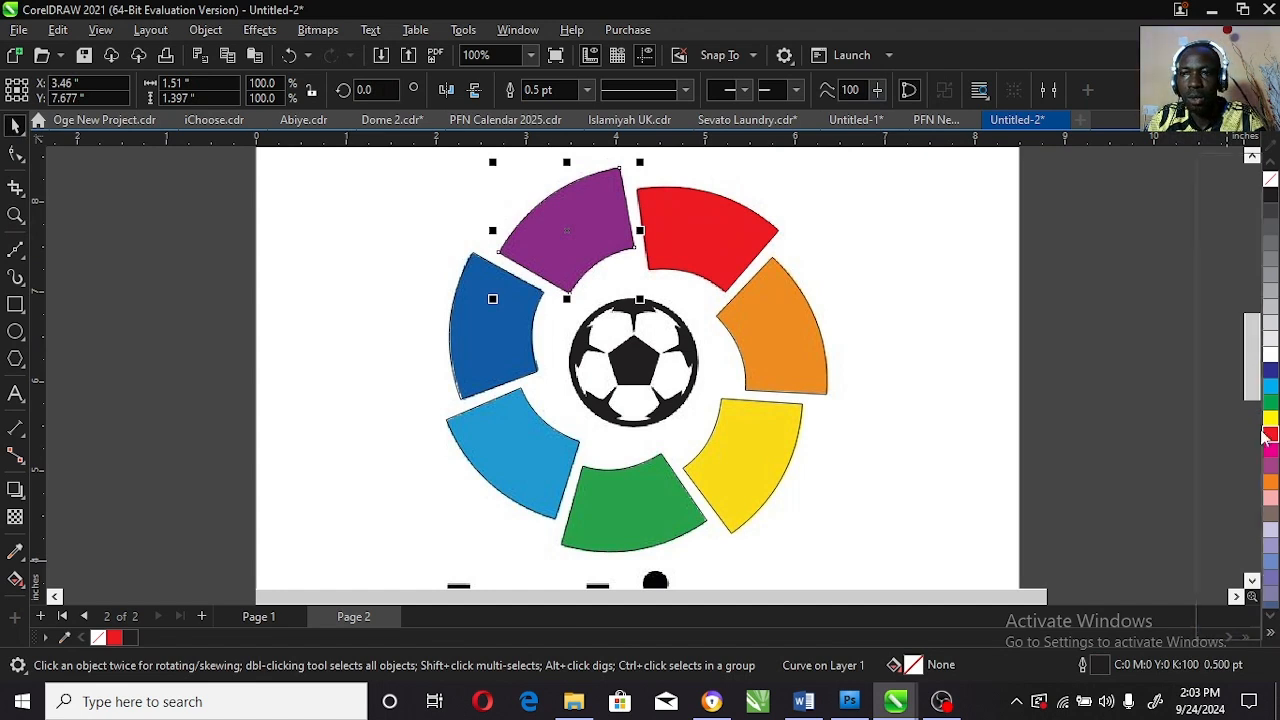
left_click(1254, 246)
Fill the dark-blue ring segment with C:100 M:20 Y:0 K:0 and the light-blue segment below it with palette cyan.
left_click(487, 314)
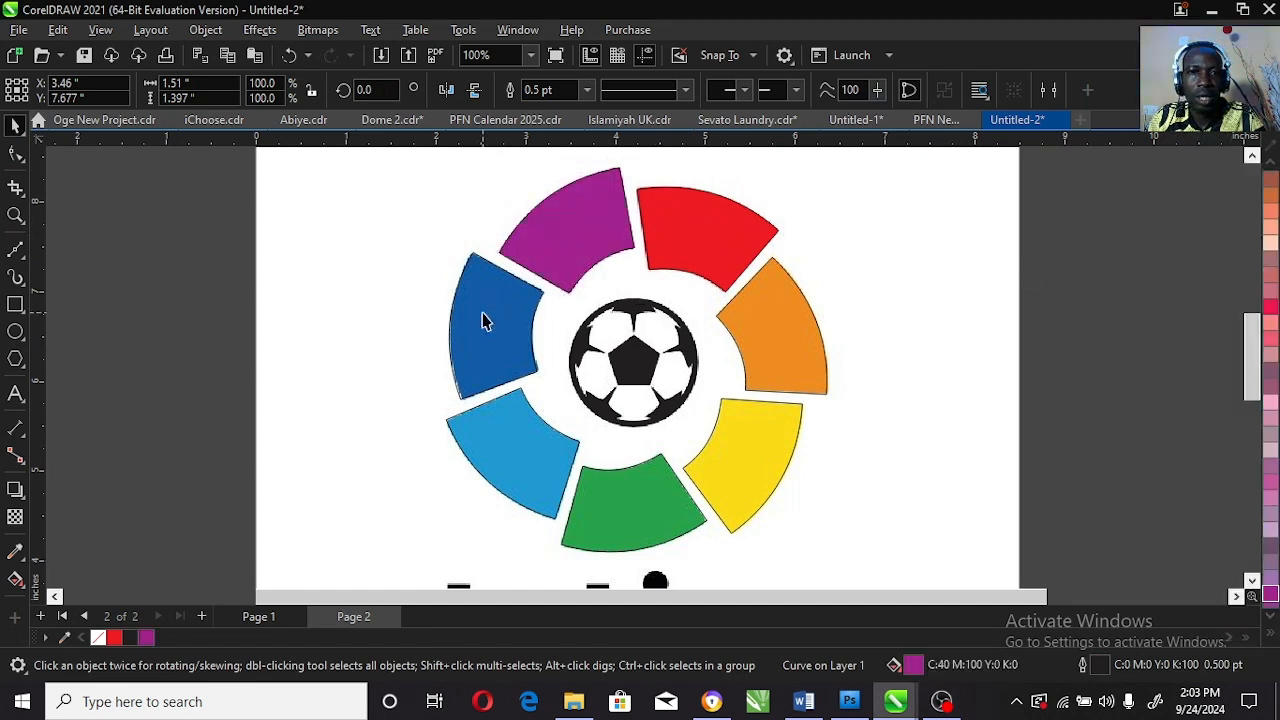
left_click(1272, 636)
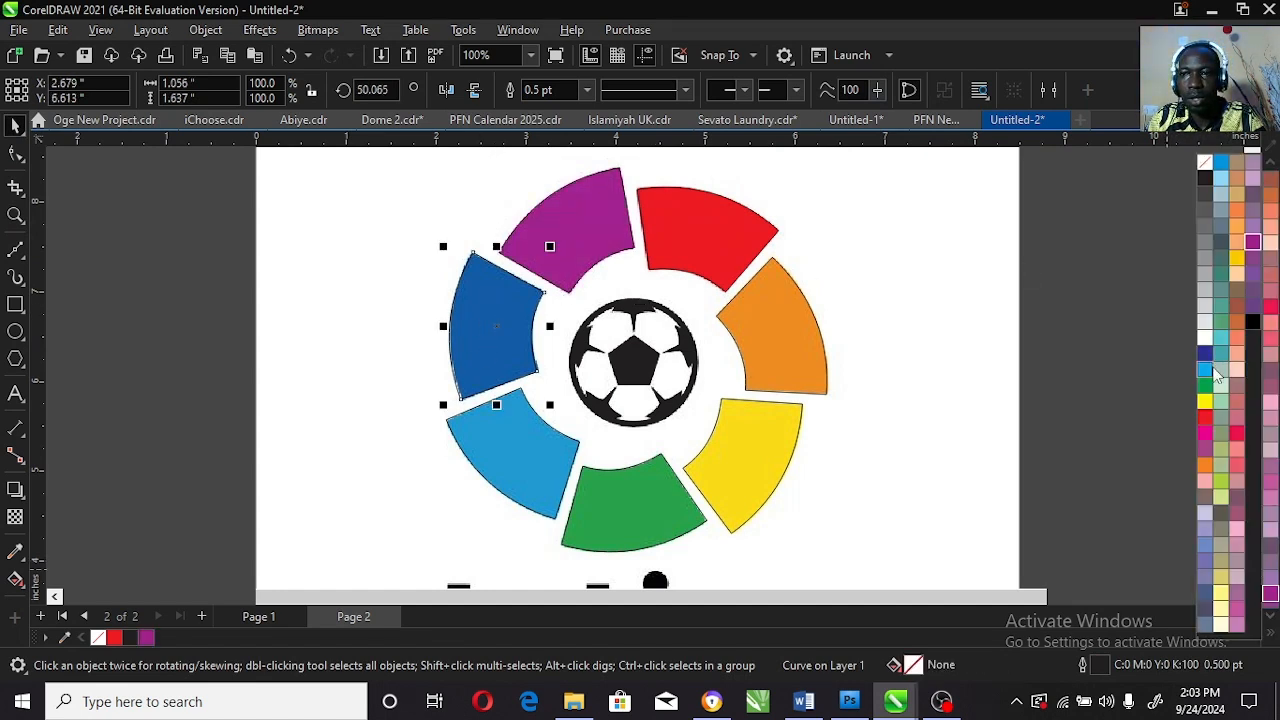
left_click(1221, 165)
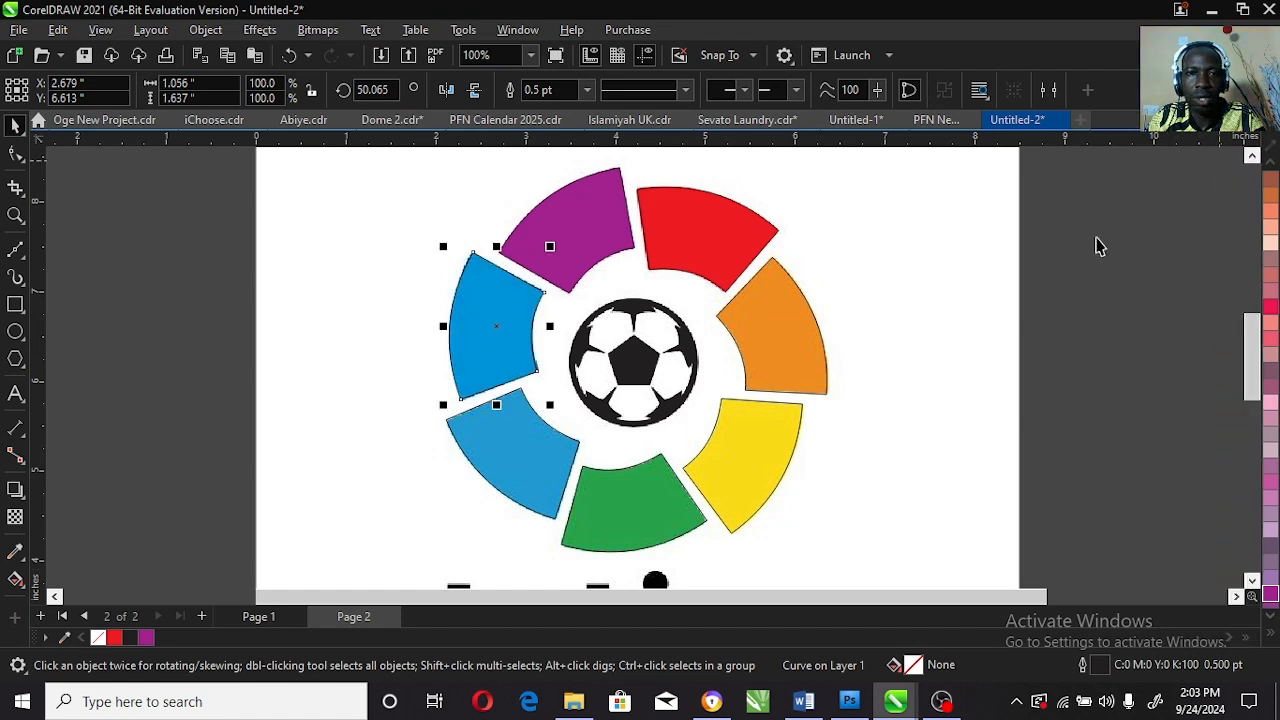
left_click(523, 478)
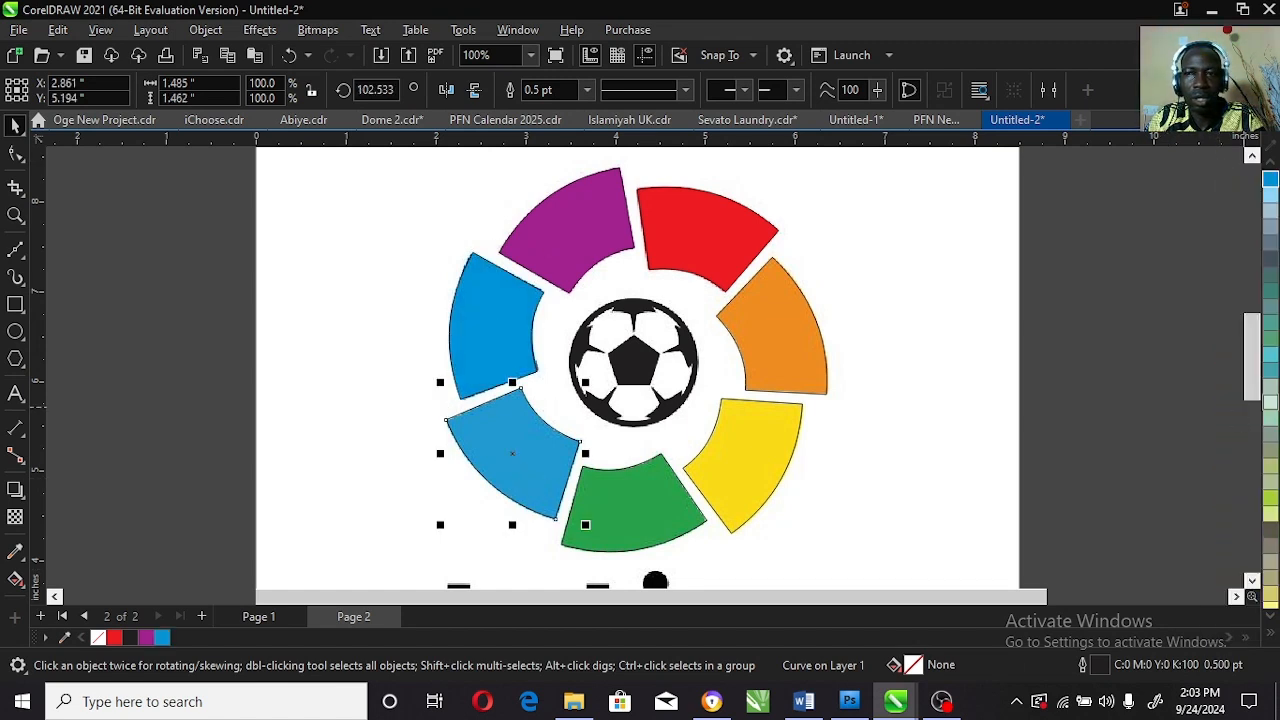
left_click(1271, 634)
left_click(1202, 376)
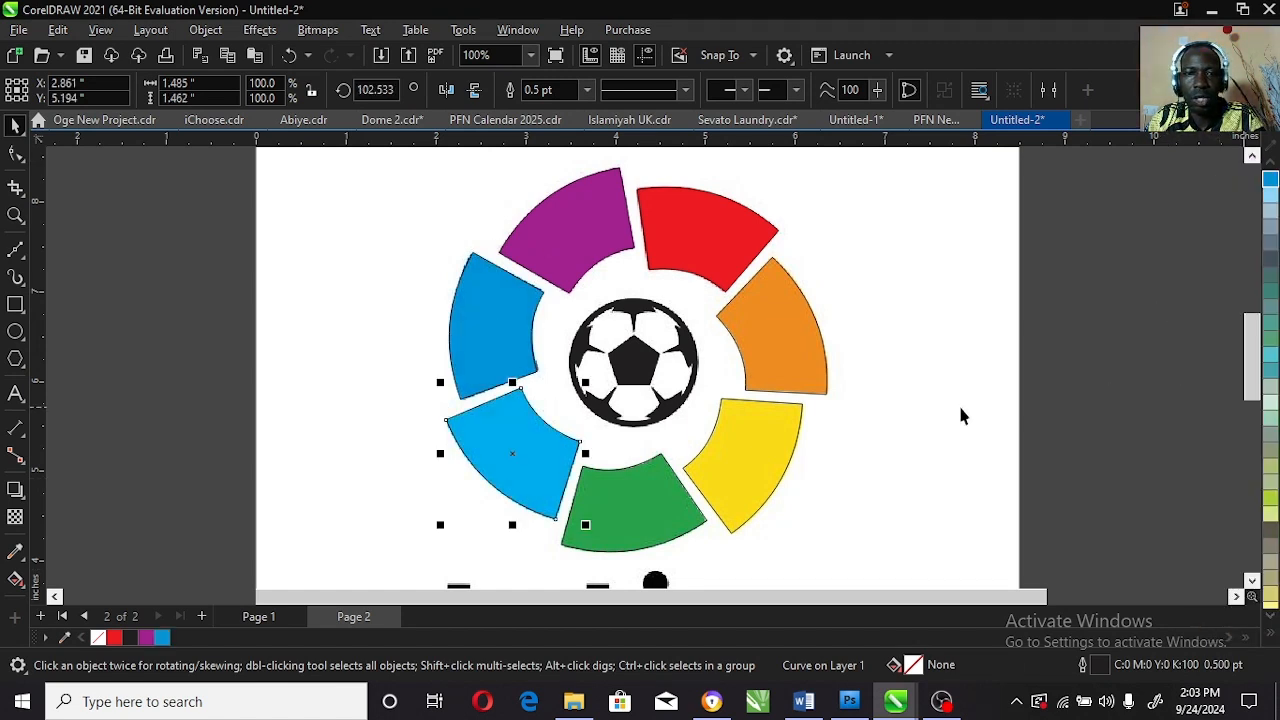
Fill the bottom ring segment with palette green and the neighbouring yellow segment with palette yellow.
left_click(615, 533)
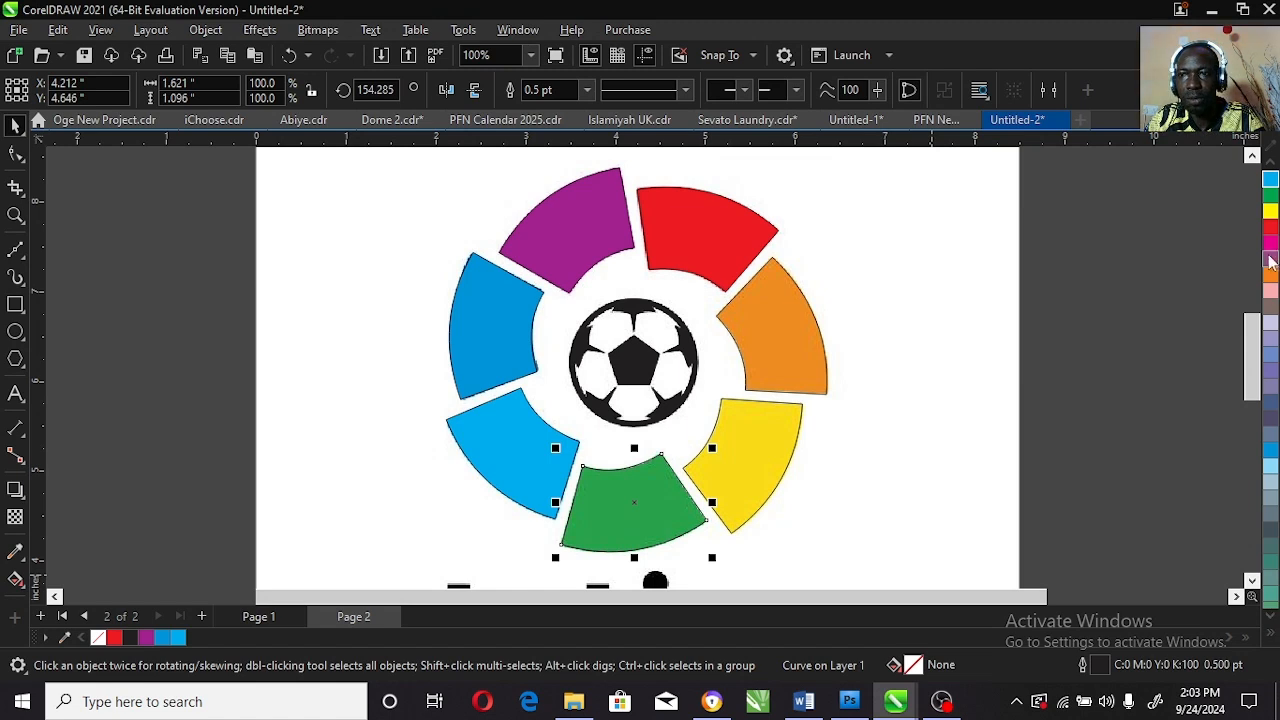
left_click(757, 470)
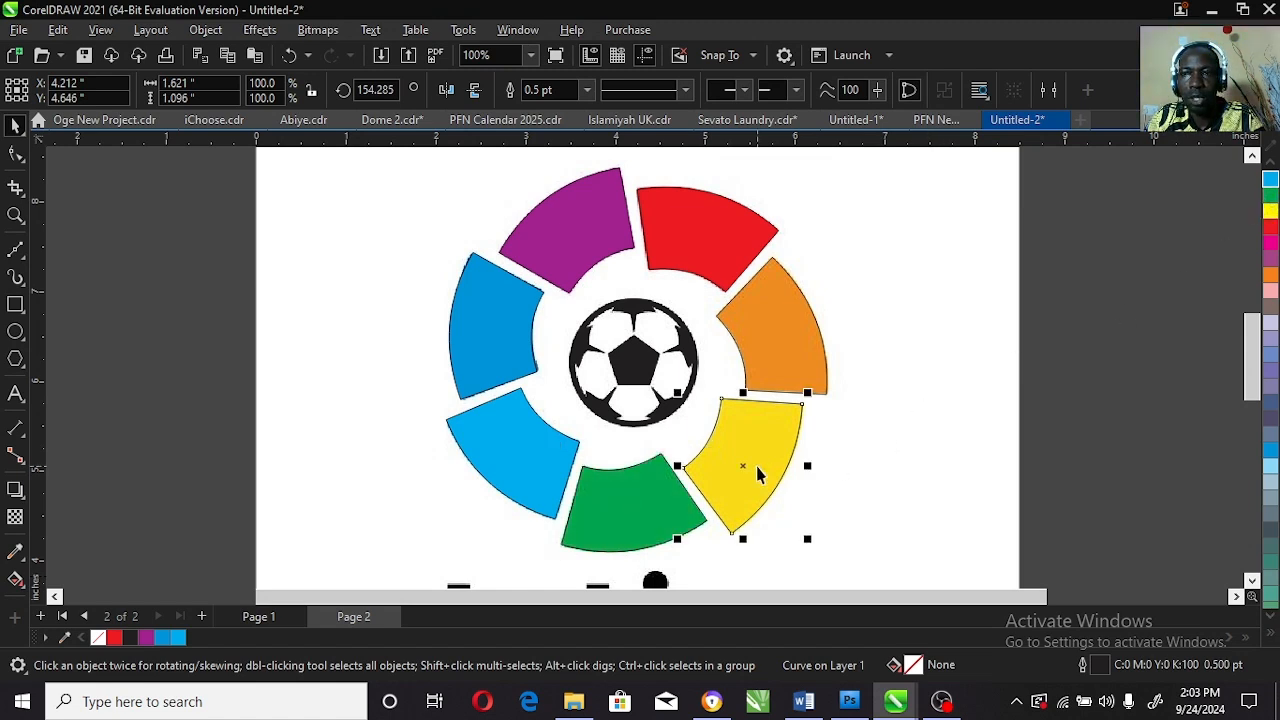
left_click(1270, 210)
Darken the upper-left blue segment by mixing palette black into its fill twice.
left_click(511, 326)
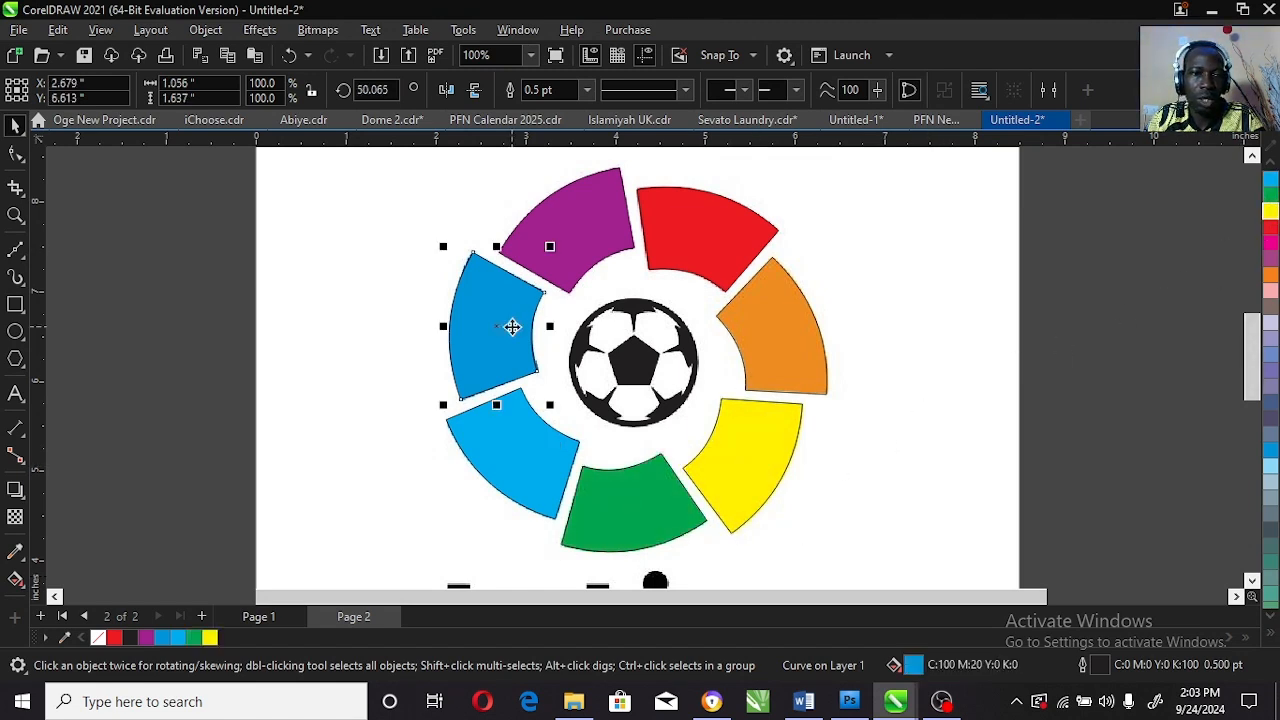
left_click(1272, 638)
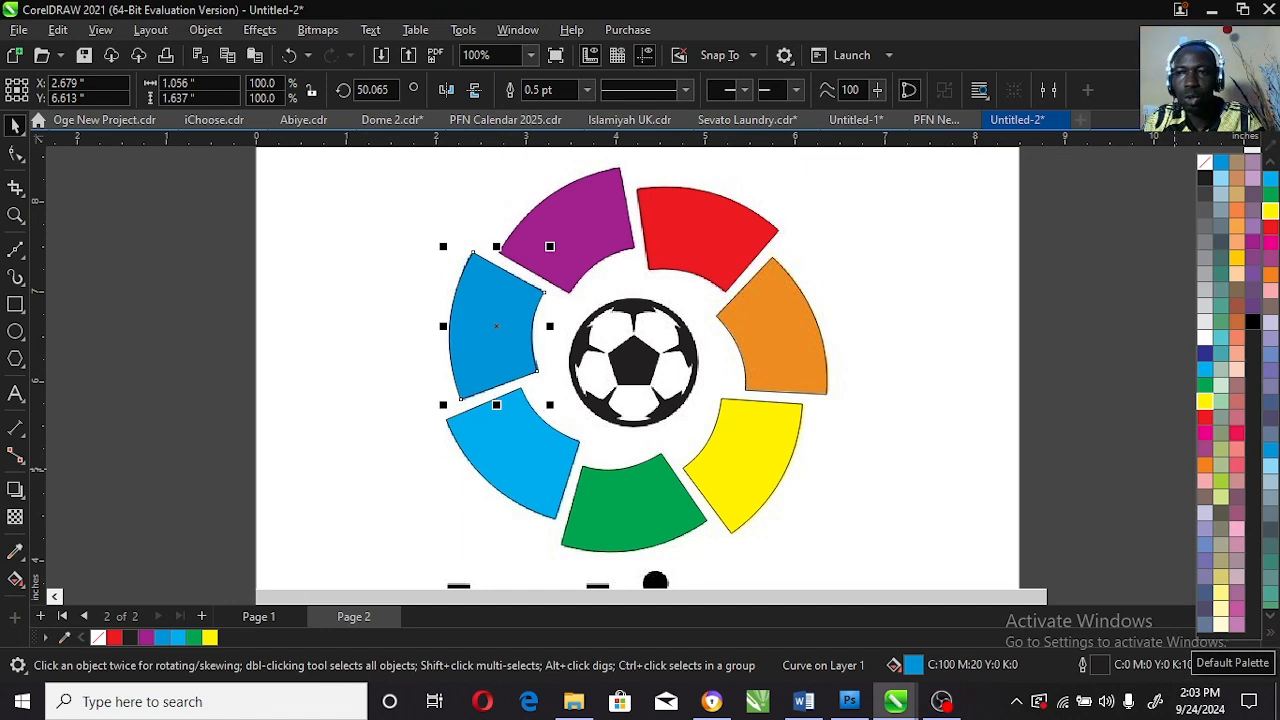
left_click(1257, 325, "ctrl")
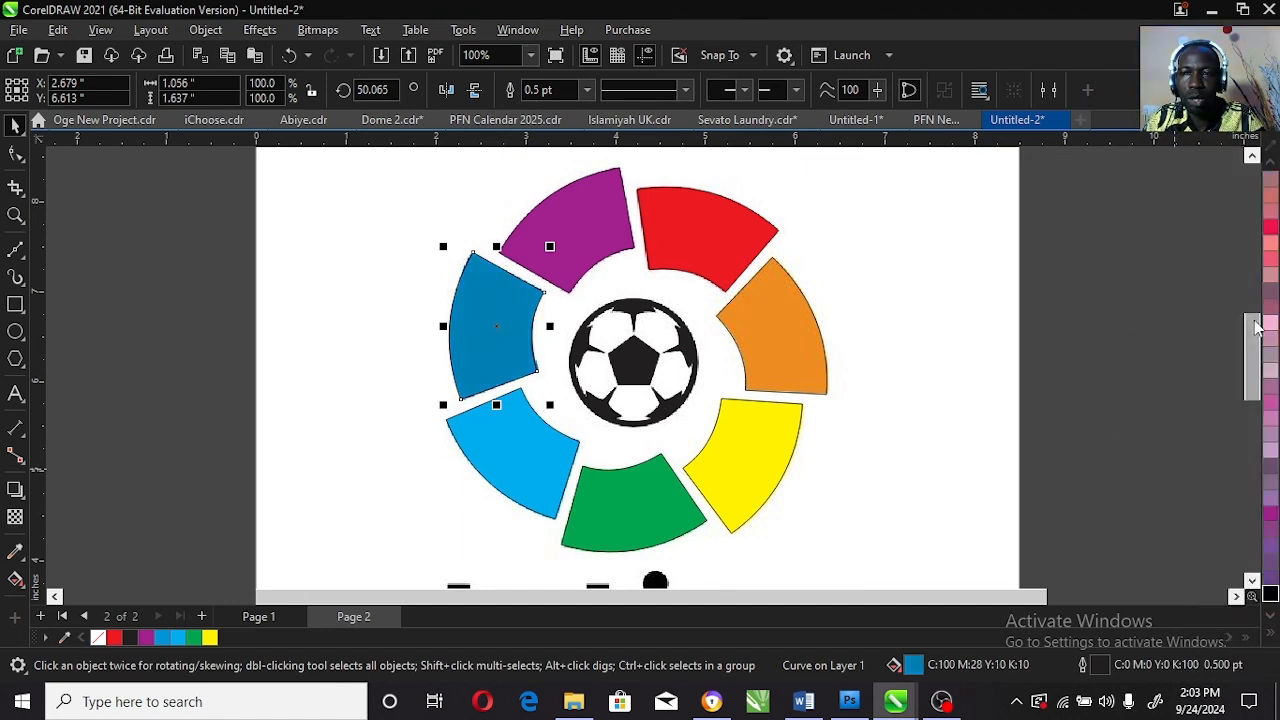
left_click(1270, 595, "ctrl")
Select all seven traced ring segments and remove their outlines.
left_click(1063, 375)
left_click_drag(838, 497, 871, 580)
right_click(97, 640)
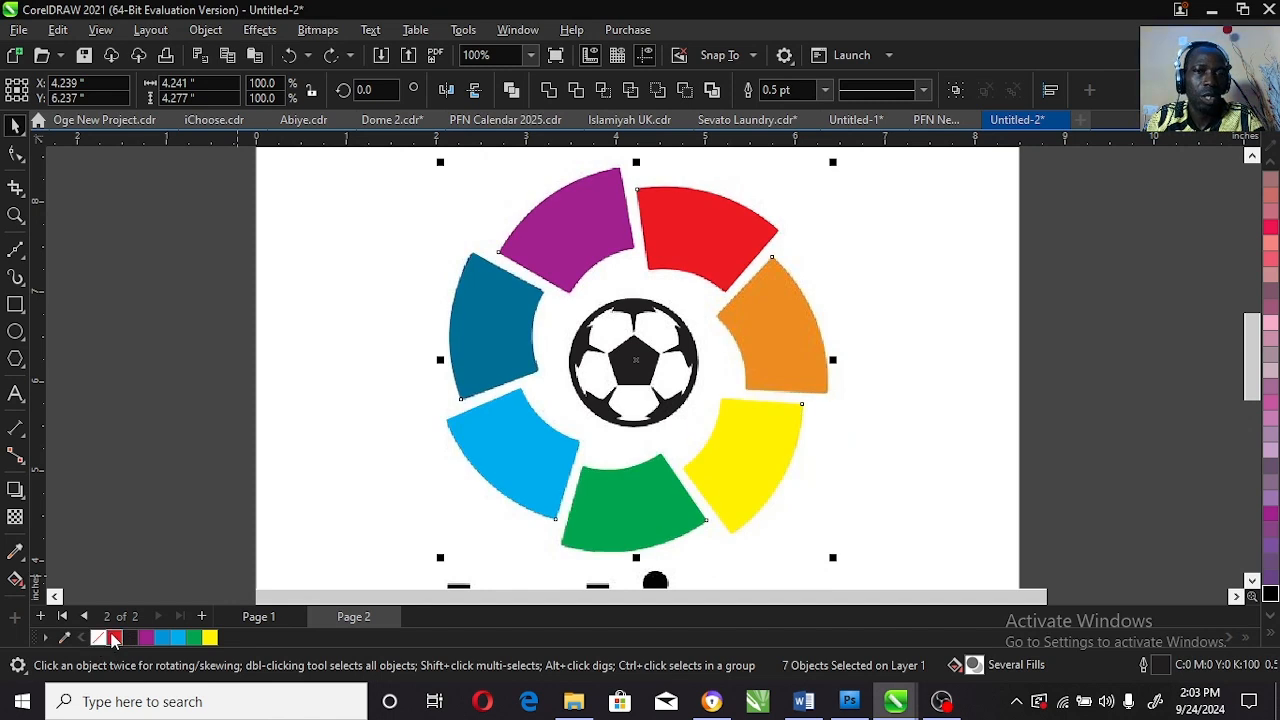
Select the reference logo bitmap and convert it to vector shapes with Quick Trace.
double_click(15, 216)
left_click_drag(437, 434, 843, 591)
right_click(784, 408)
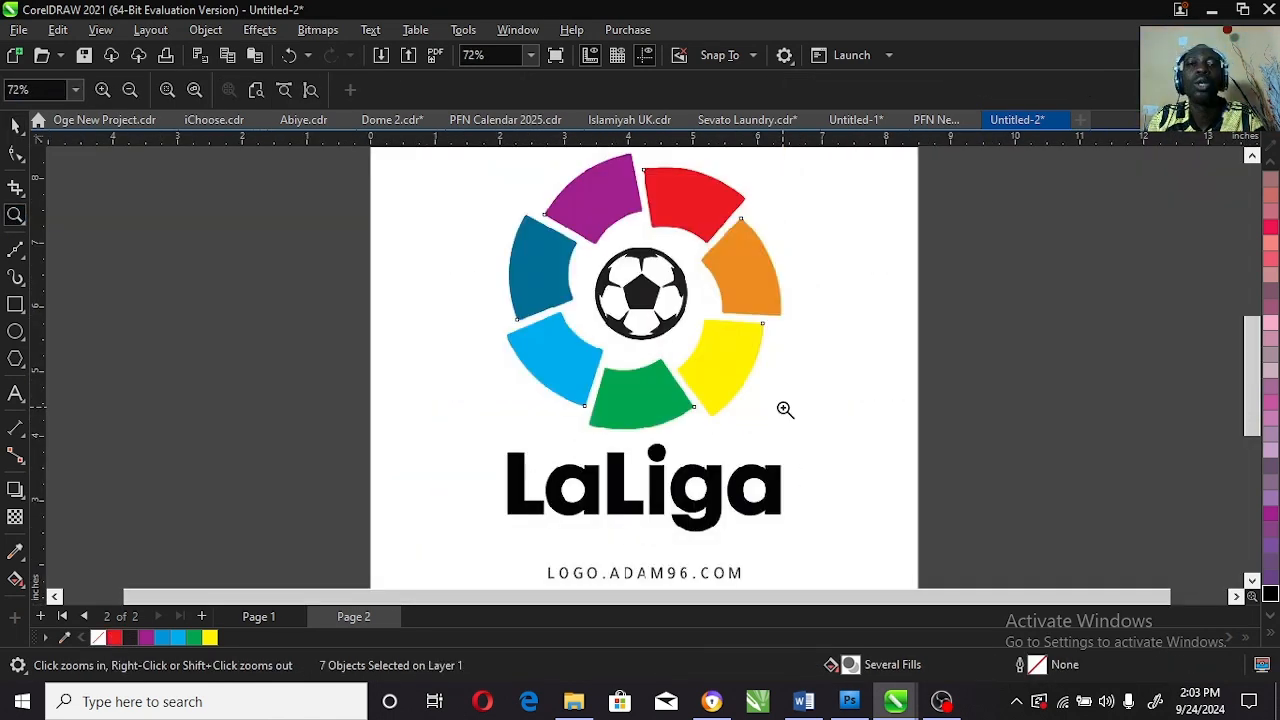
key("space")
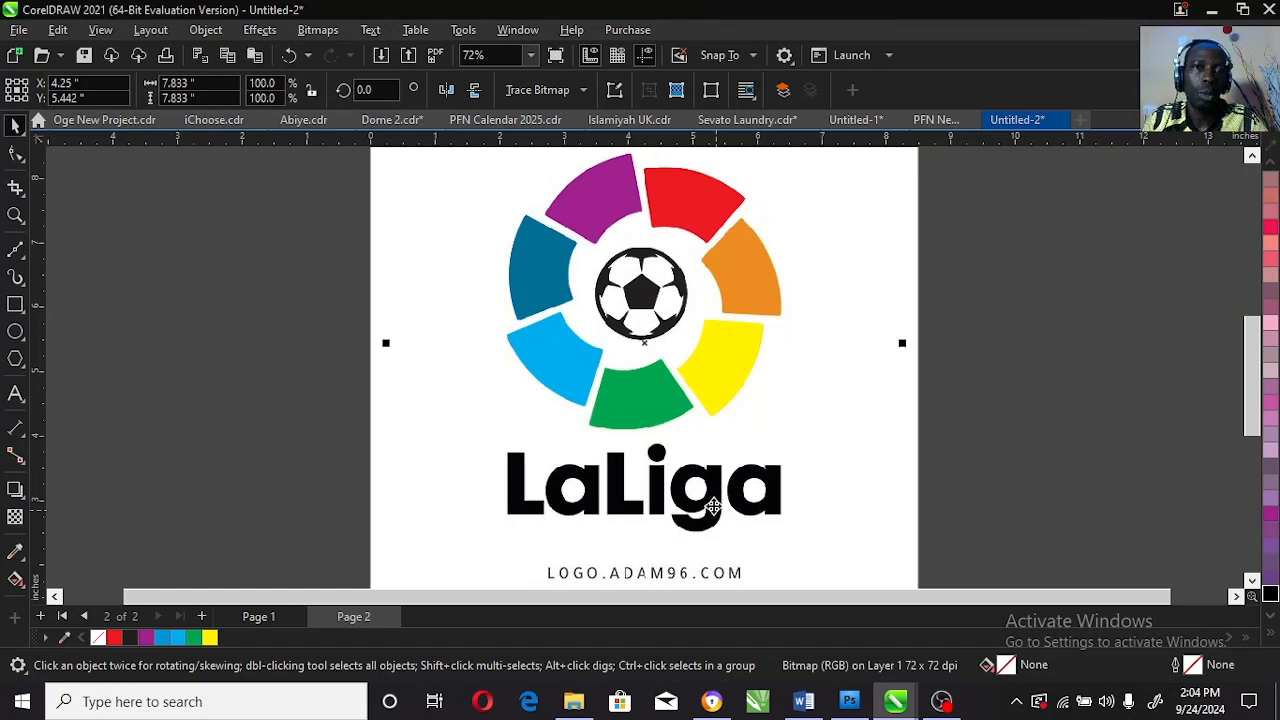
left_click(549, 91)
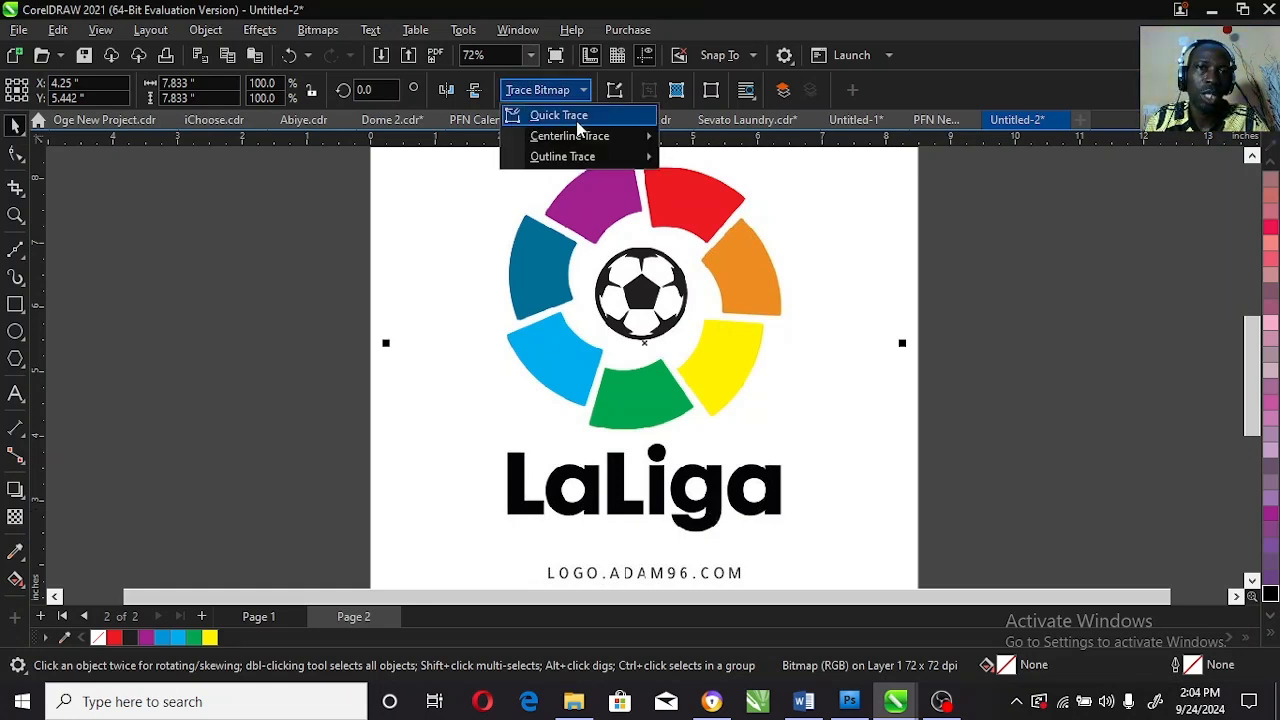
left_click(577, 118)
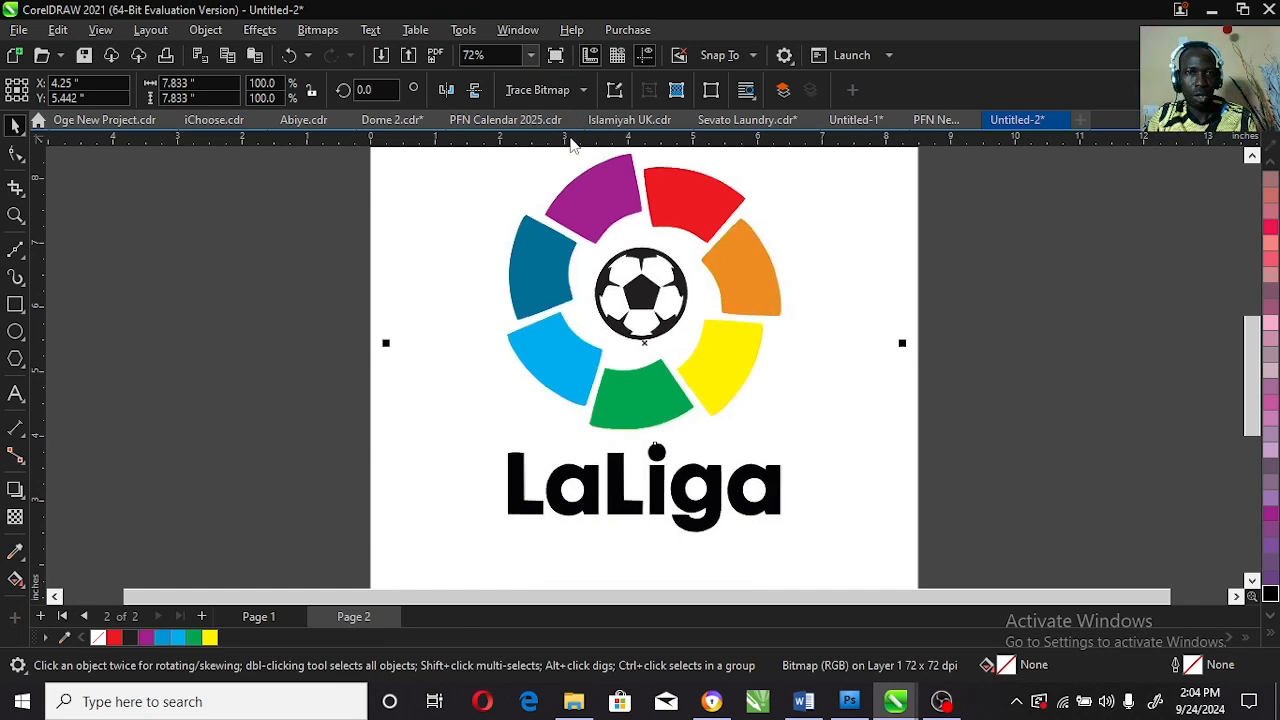
Delete the white background curve from the traced group, and delete the original logo bitmap beneath it.
left_click(941, 333)
left_click(448, 402)
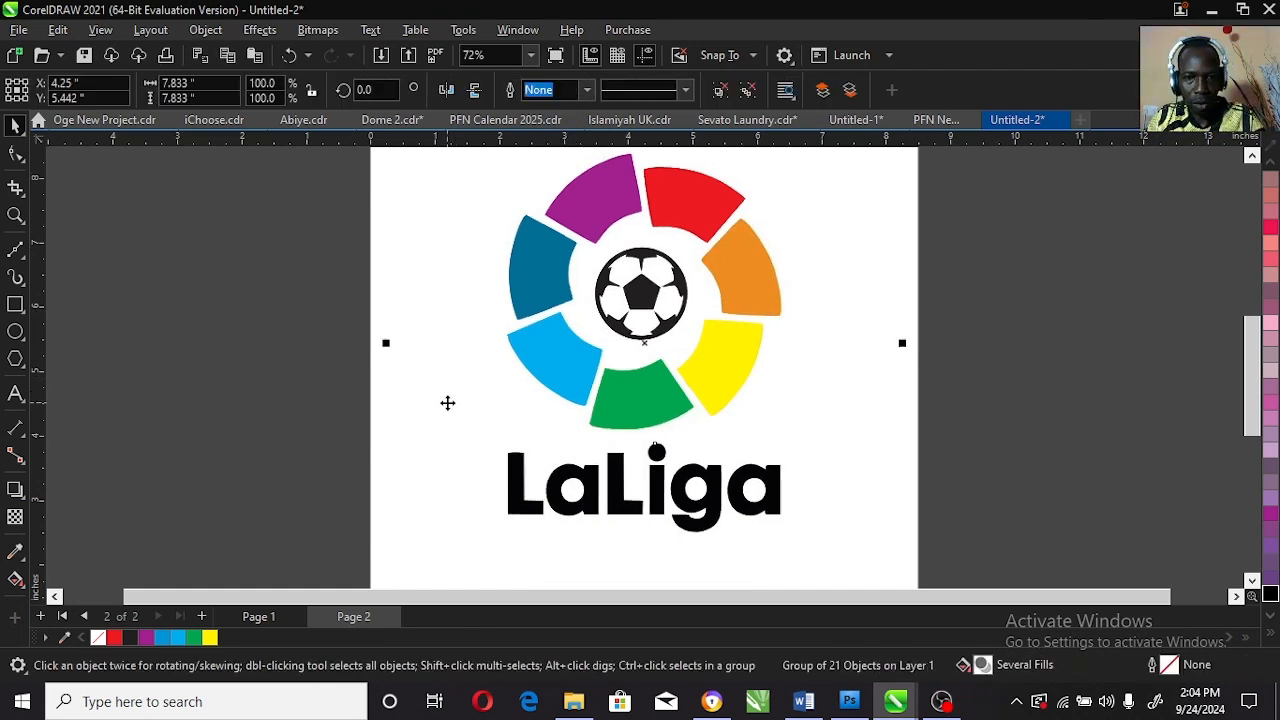
left_click(447, 403, "ctrl")
key("Delete")
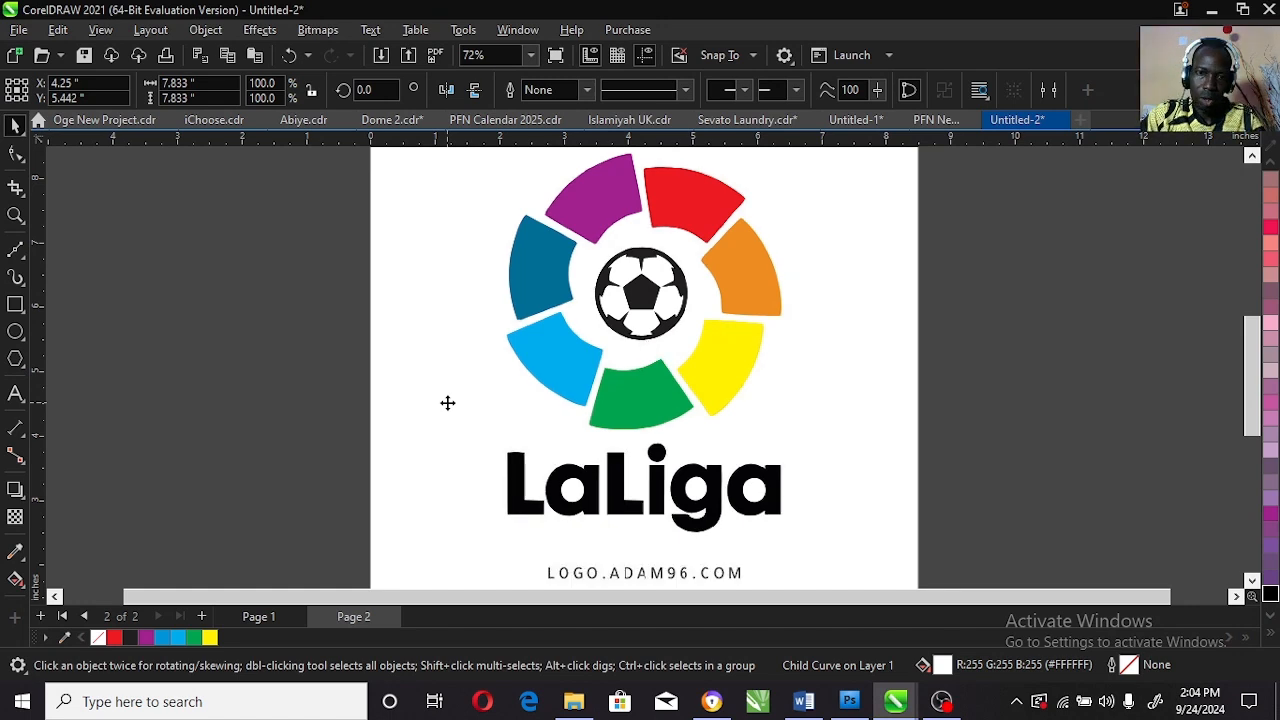
left_click(447, 404)
key("Delete")
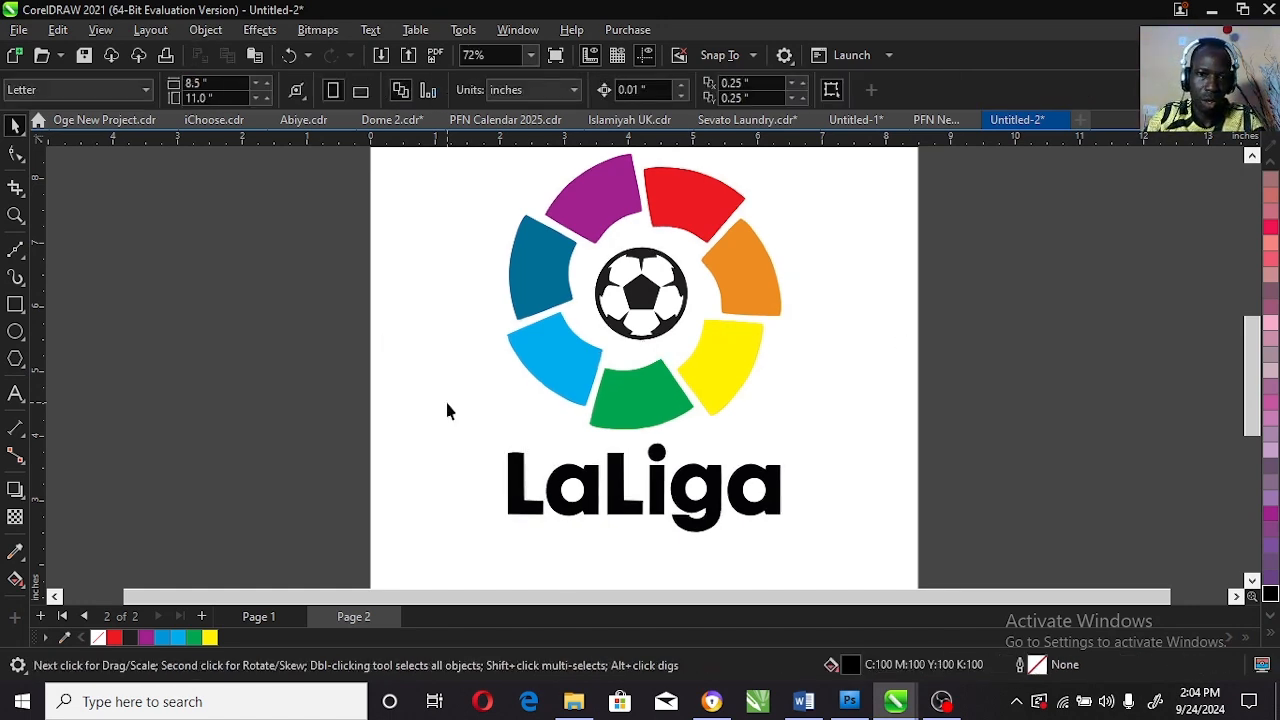
Examine the traced LaLiga wordmark up close for the quality of its letter edges.
left_click(15, 215)
left_click_drag(485, 431, 866, 585)
key("space")
left_click_drag(753, 361, 762, 523)
key("ctrl+z")
left_click(15, 215)
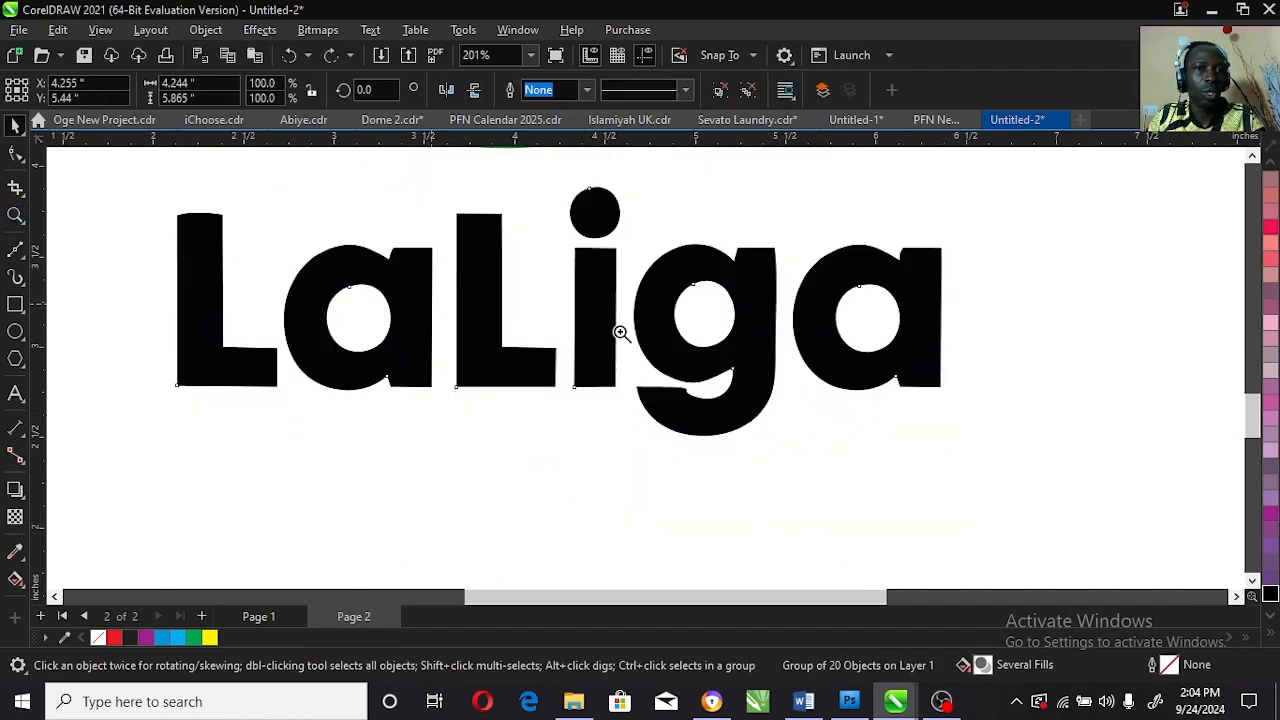
right_click(704, 346)
key("space")
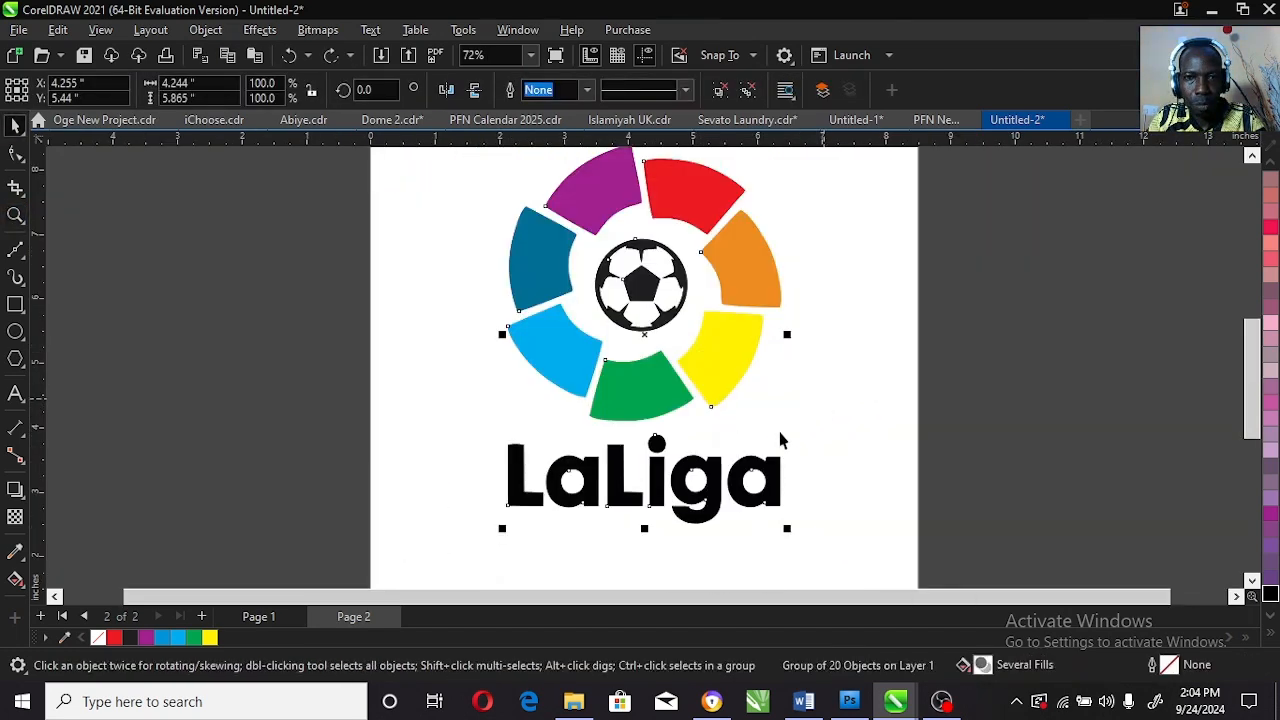
Ungroup the traced logo into individual objects.
left_click(718, 90)
left_click(718, 90)
key("ctrl+z")
left_click(909, 234)
Try to move the hand-traced ring segments and football together off the side of the page.
left_click(735, 256)
left_click(694, 194, "shift")
left_click(594, 180, "shift")
left_click(544, 250, "shift")
left_click(552, 350, "shift")
left_click(618, 395, "shift")
left_click(725, 370, "shift")
left_click(650, 283, "shift")
left_click_drag(671, 277, 1080, 274)
key("ctrl+z")
left_click(736, 270, "shift")
left_click(742, 257, "shift")
left_click_drag(737, 246, 1051, 247)
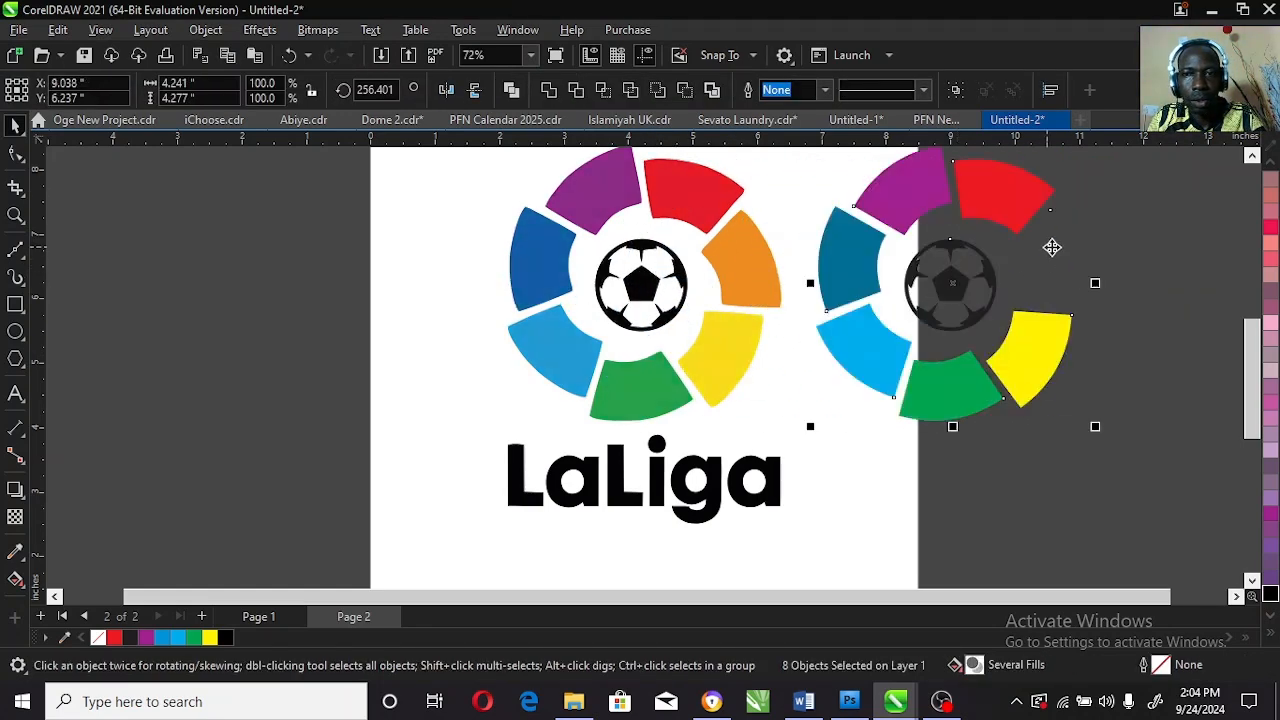
key("Escape")
Fill the unfilled hand-traced curve over the orange segment with palette orange, C:0 M:60 Y:100 K:0.
left_click_drag(851, 246, 265, 318)
left_click_drag(758, 279, 985, 323)
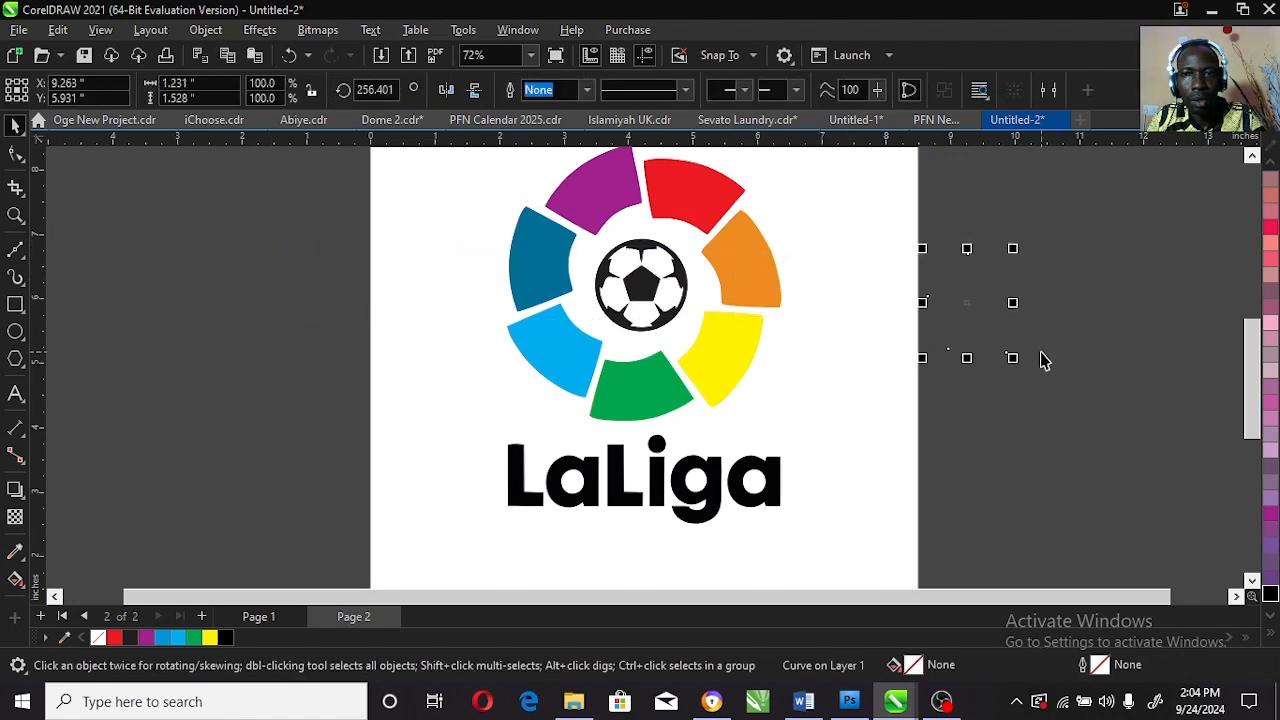
key("ctrl+z")
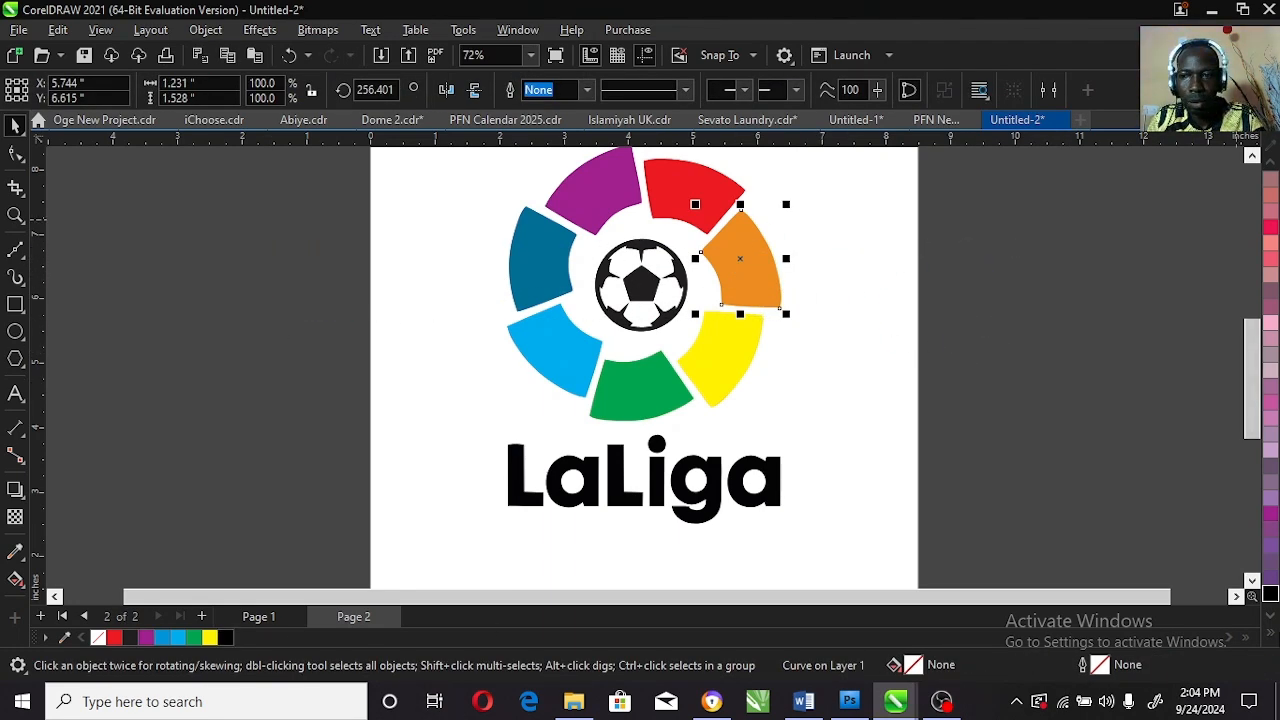
left_click(1272, 638)
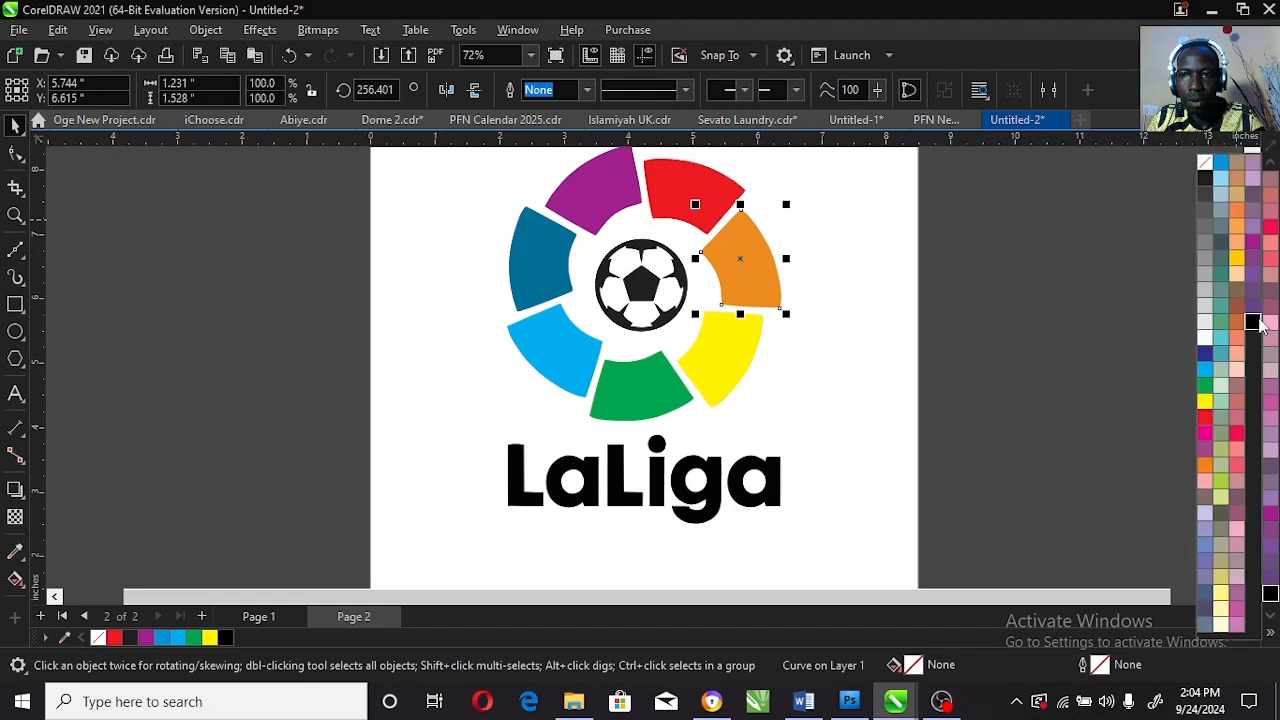
left_click(1240, 248)
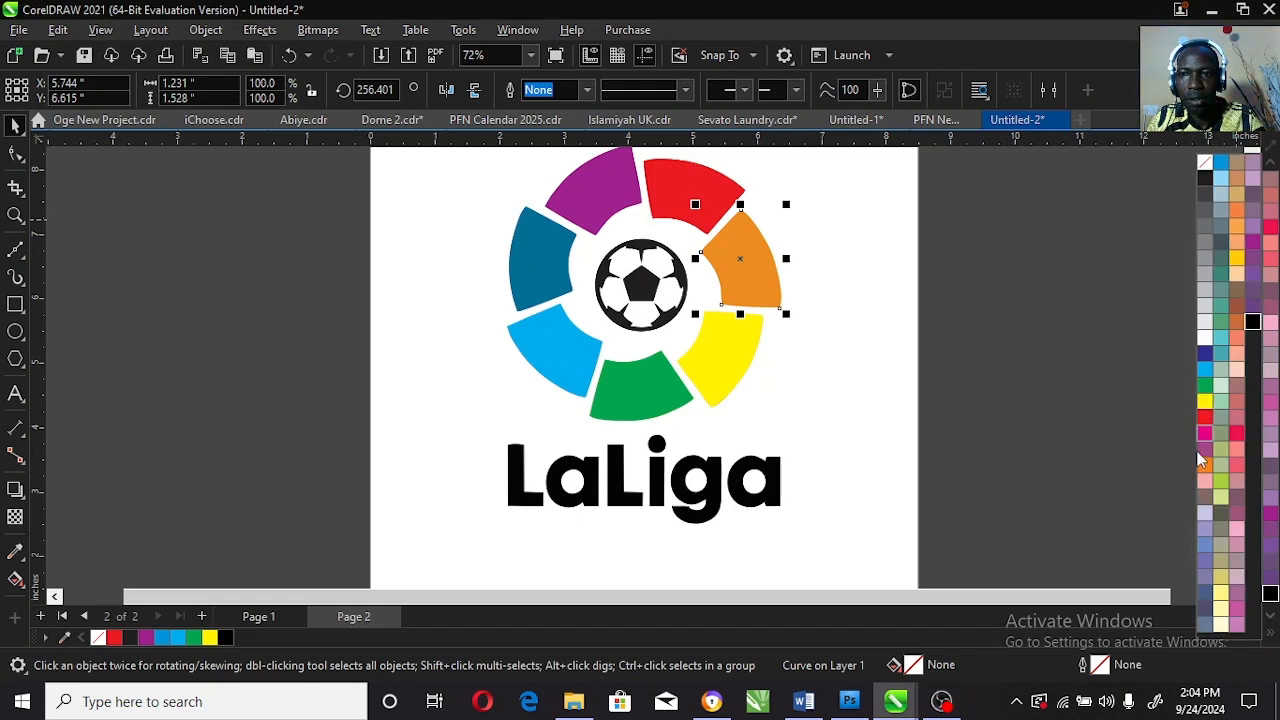
Select the seven hand-traced ring segments and the football, and group them.
left_click(693, 188)
left_click(617, 194, "shift")
left_click(543, 274, "shift")
left_click(554, 359, "shift")
left_click(628, 395, "shift")
left_click(703, 377, "shift")
left_click(688, 296, "shift")
left_click(718, 285, "shift")
key("ctrl+g")
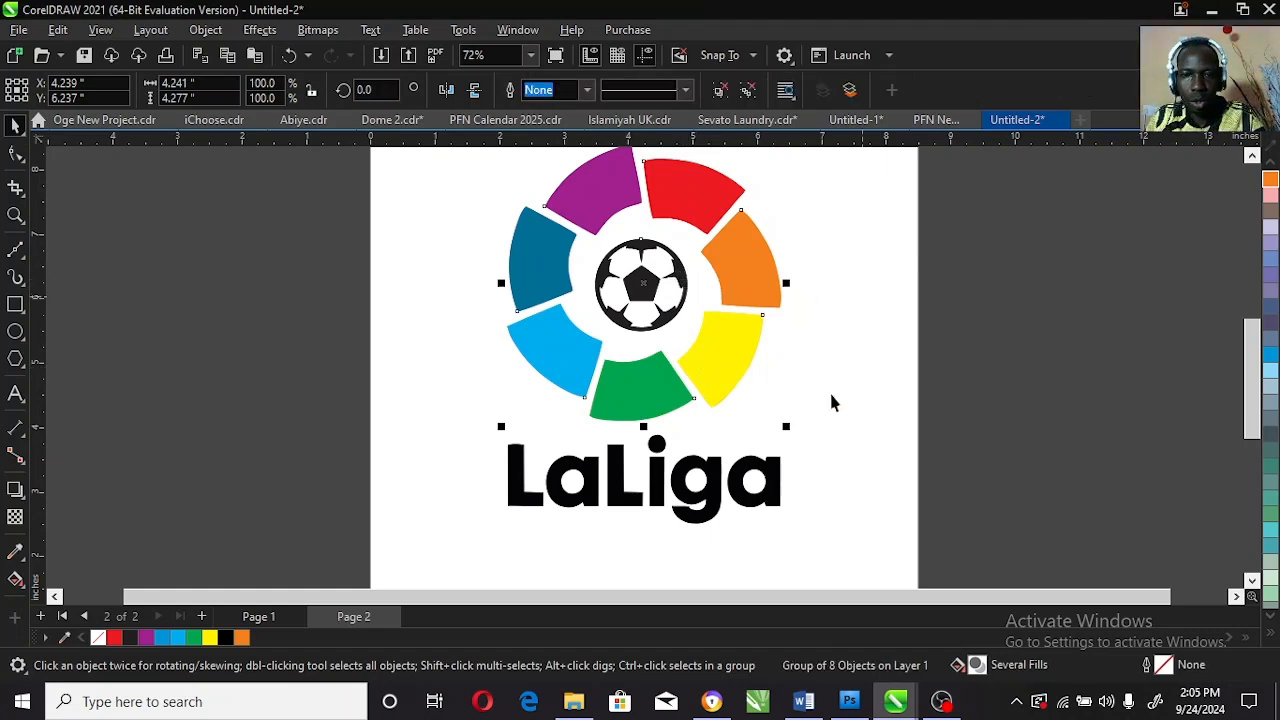
left_click(816, 437)
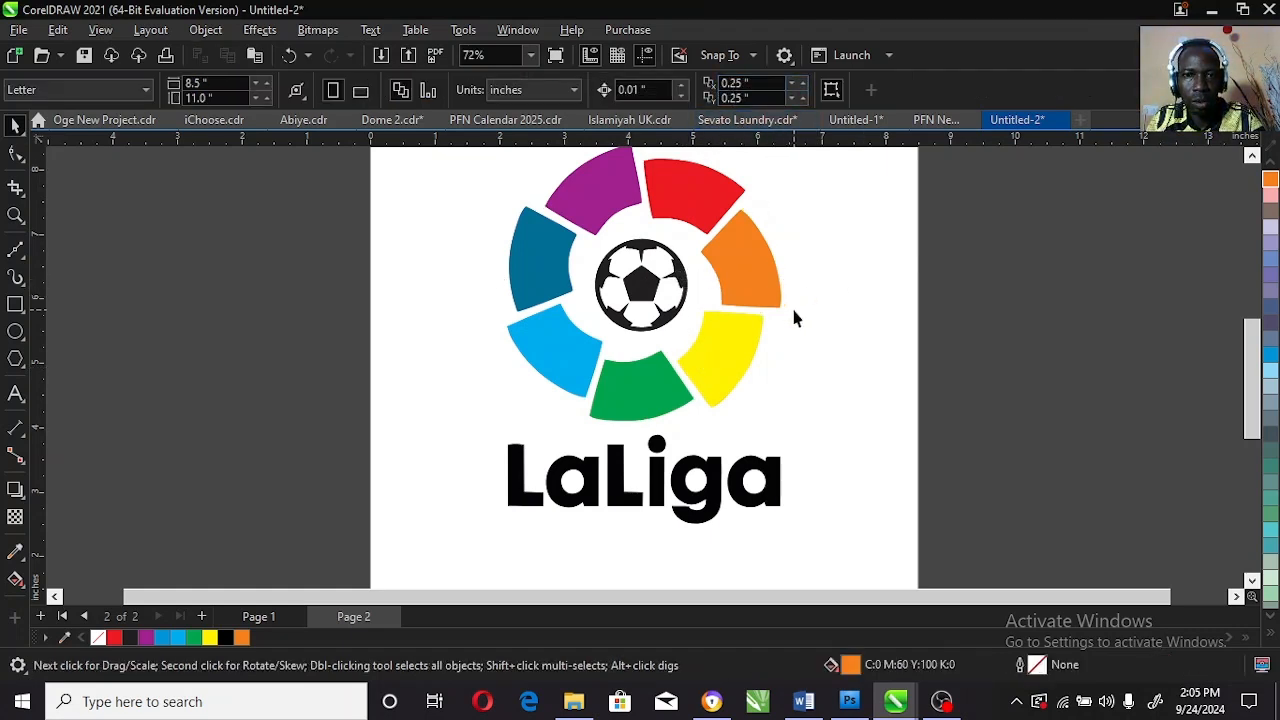
Move the ring and football group left off the auto-traced copy, and delete the auto-traced ring and football shapes.
left_click(756, 475)
left_click(779, 394)
left_click_drag(730, 372, 618, 341)
left_click(728, 290)
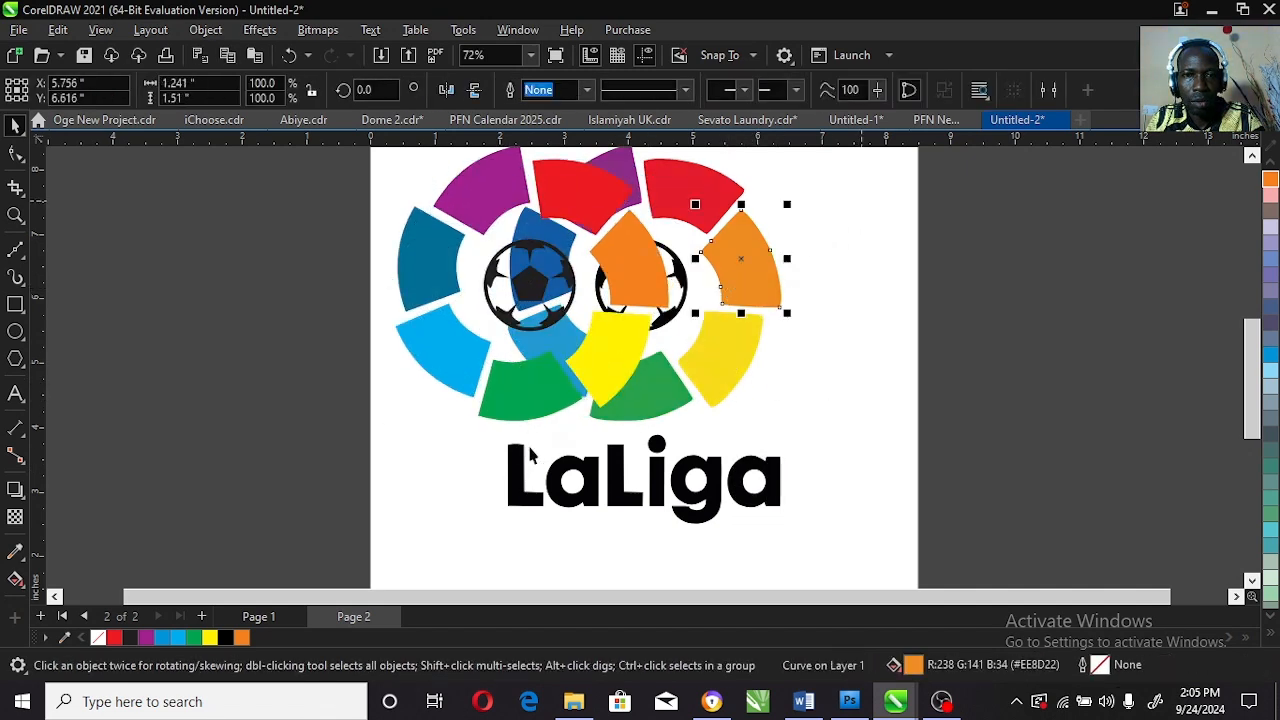
key("ctrl+z")
key("Escape")
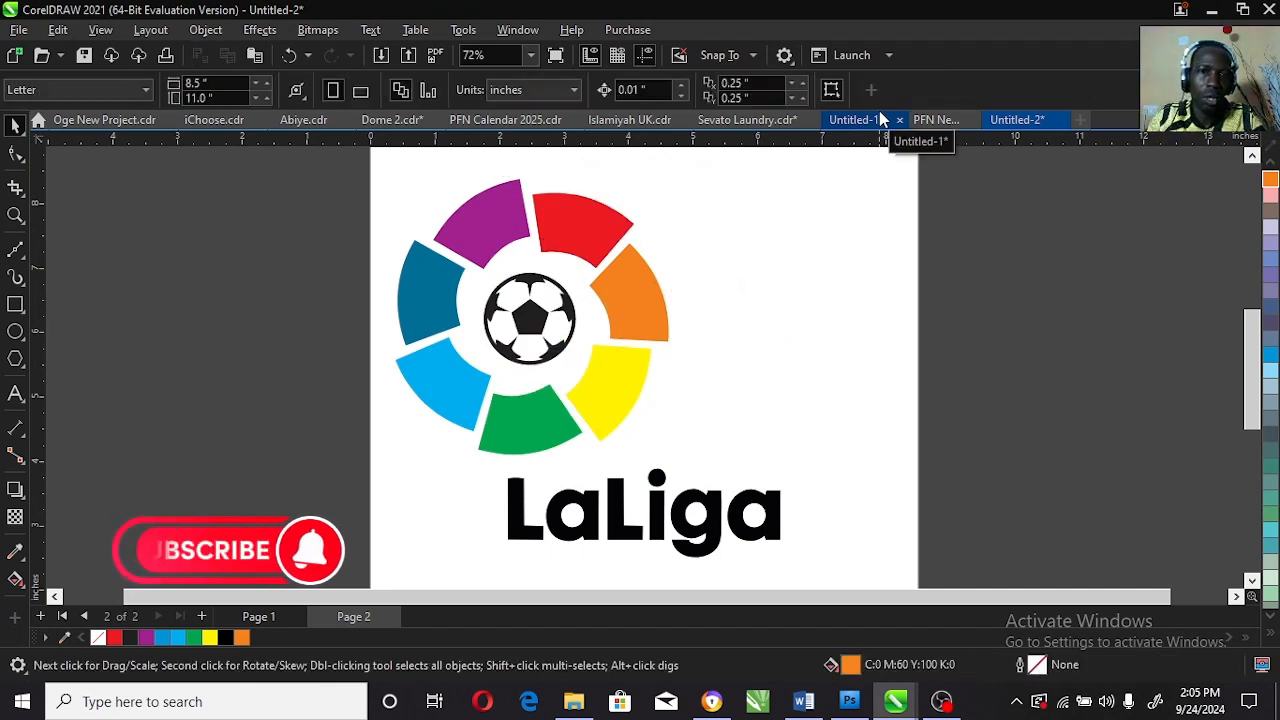
Centre-align the ring group with the wordmark's second L and shift it slightly right to sit above the LaLiga text.
left_click(618, 275)
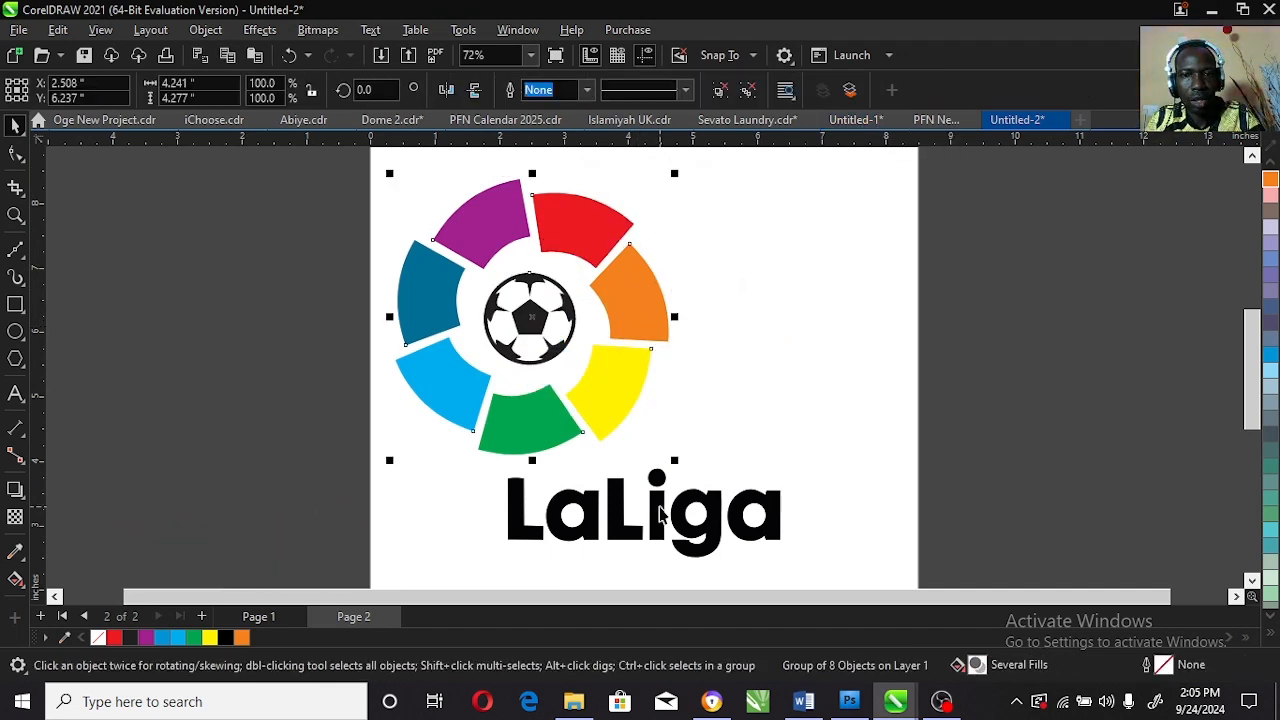
left_click(628, 530, "shift")
key("c")
left_click(790, 484)
left_click(696, 402)
left_click_drag(696, 402, 723, 402)
left_click(1000, 366)
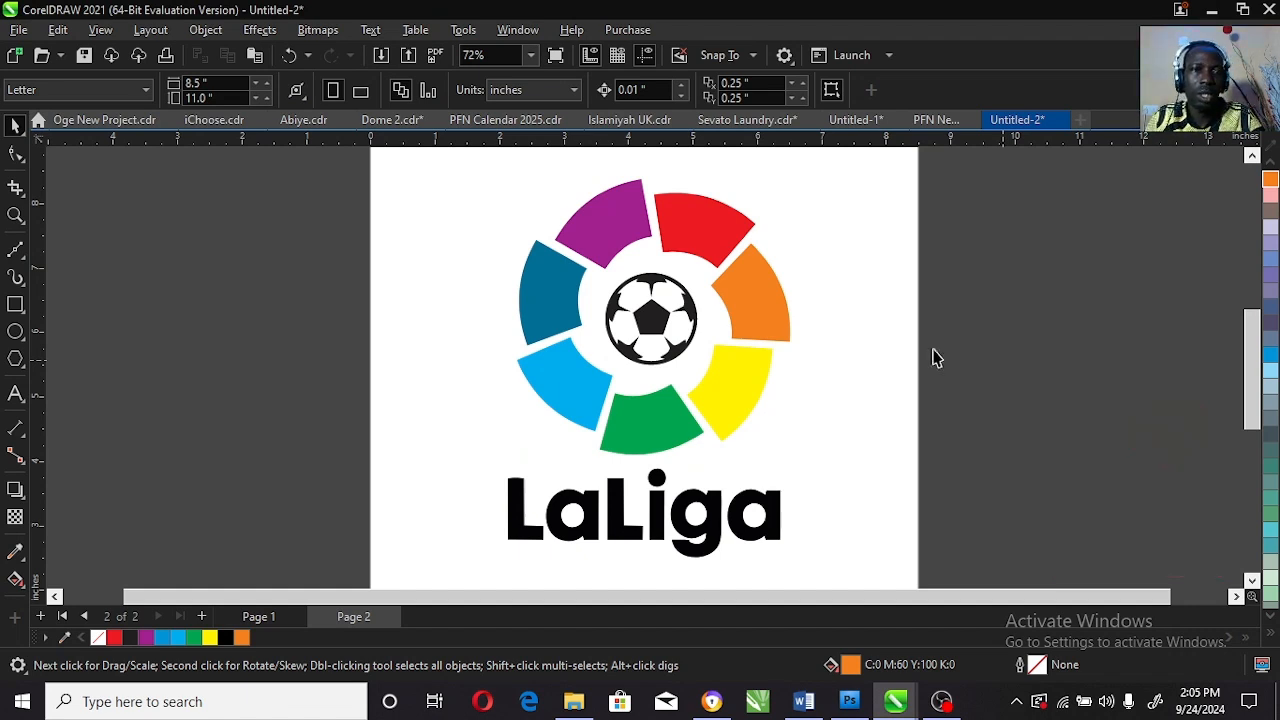
Draw an orange rectangle about 7.13 × 7.30 in around the whole logo and send it to the back.
left_click(13, 217)
scroll(700, 381, "down", 1)
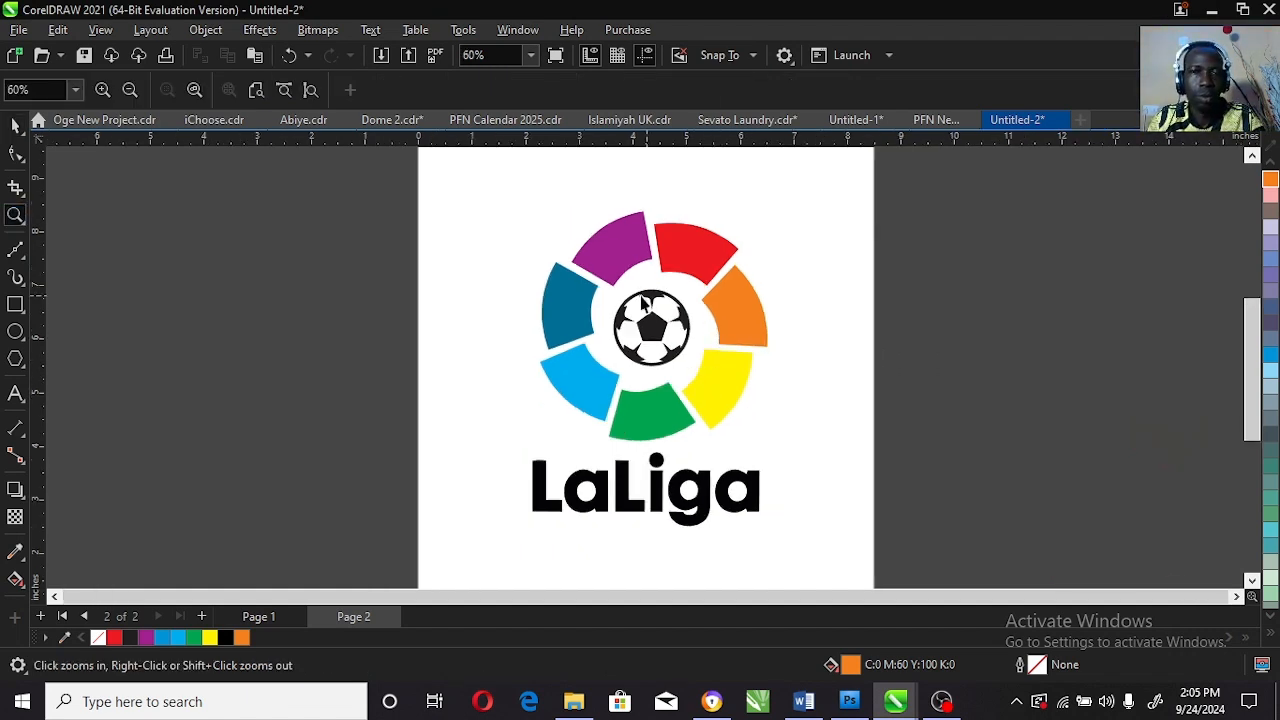
key("space")
left_click_drag(450, 166, 842, 564)
key("space")
key("shift+Page_Down")
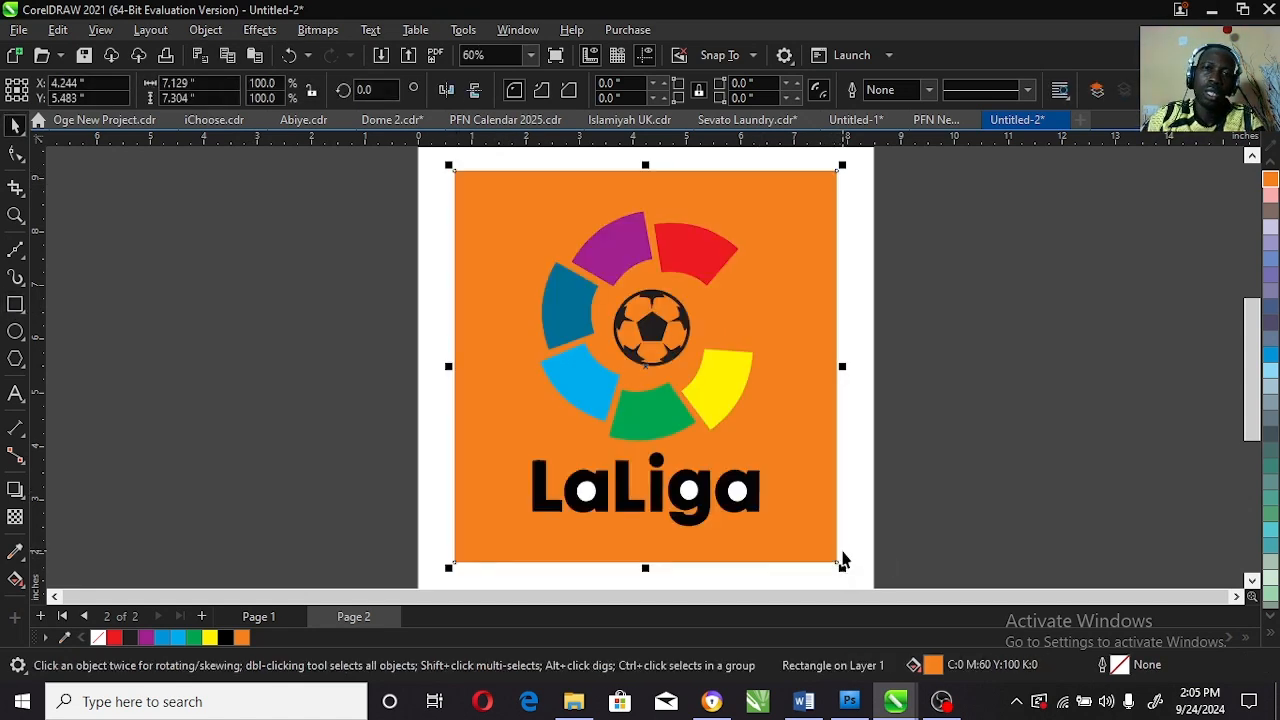
Trim the final "a" of the LaLiga wordmark with the white oval inside it.
key("Escape")
left_click(751, 506)
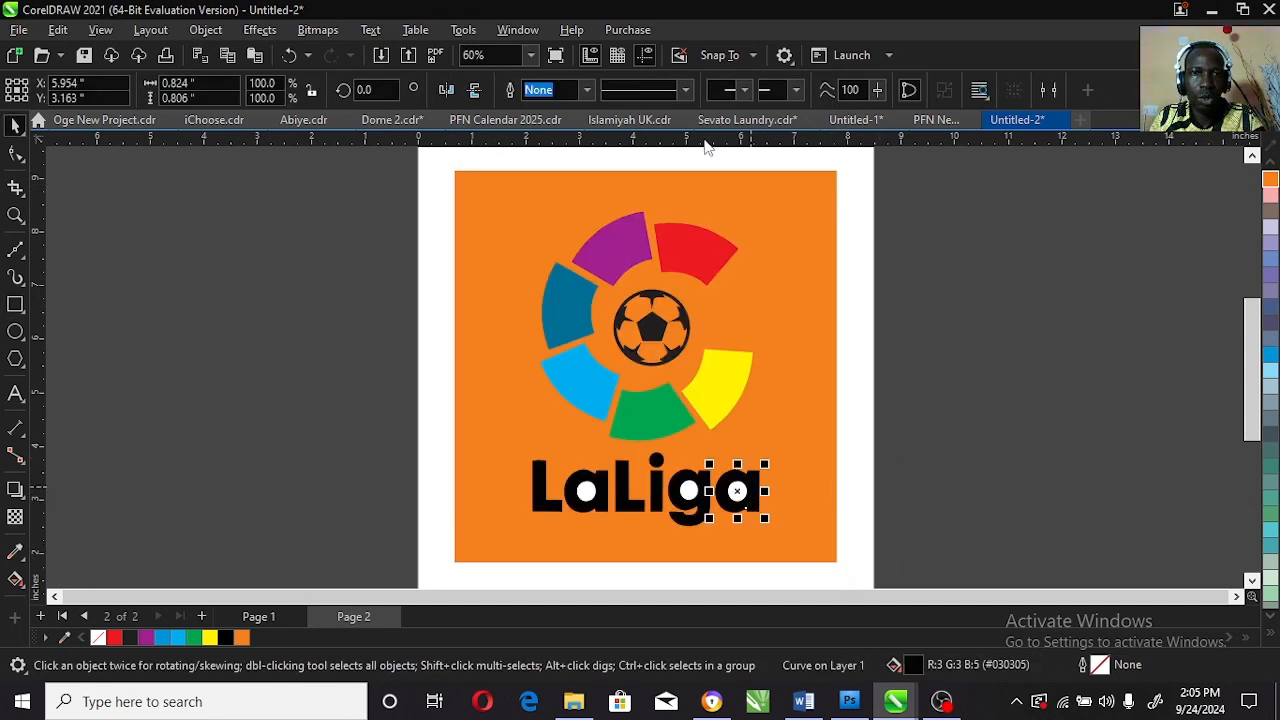
left_click(1049, 486)
left_click(738, 496)
left_click(15, 215)
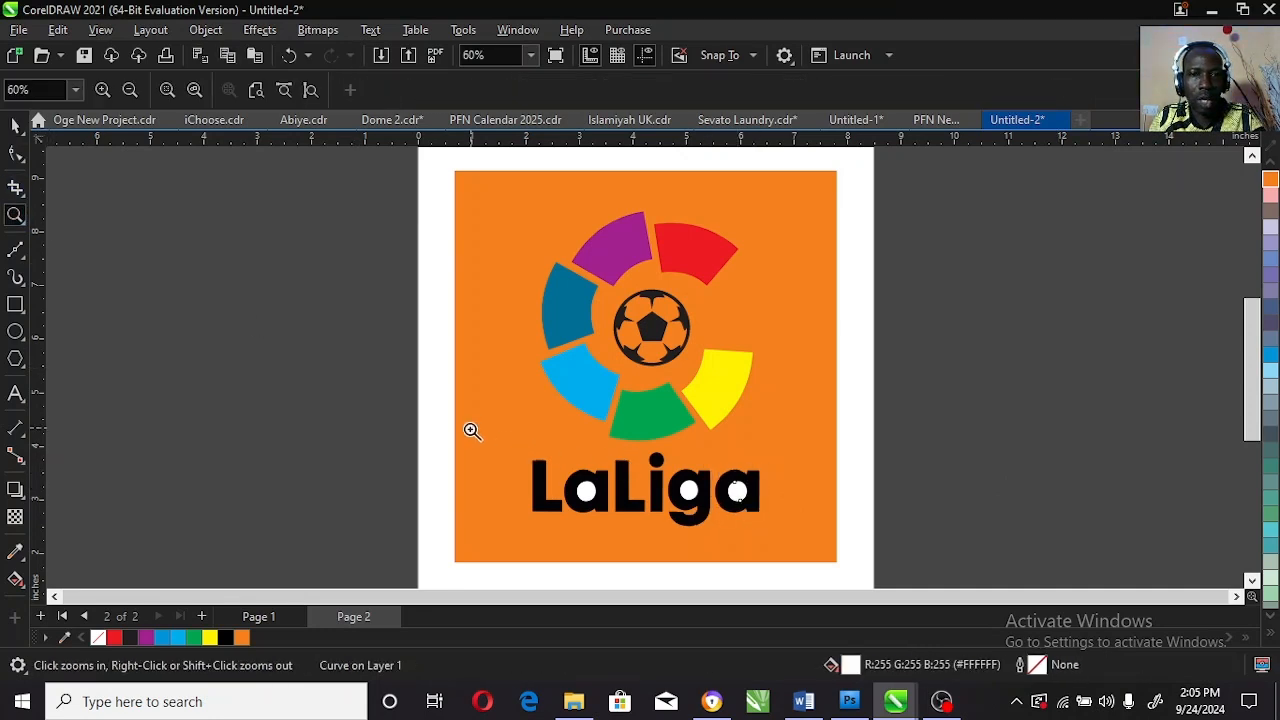
left_click_drag(469, 429, 871, 560)
key("space")
left_click(878, 338, "shift")
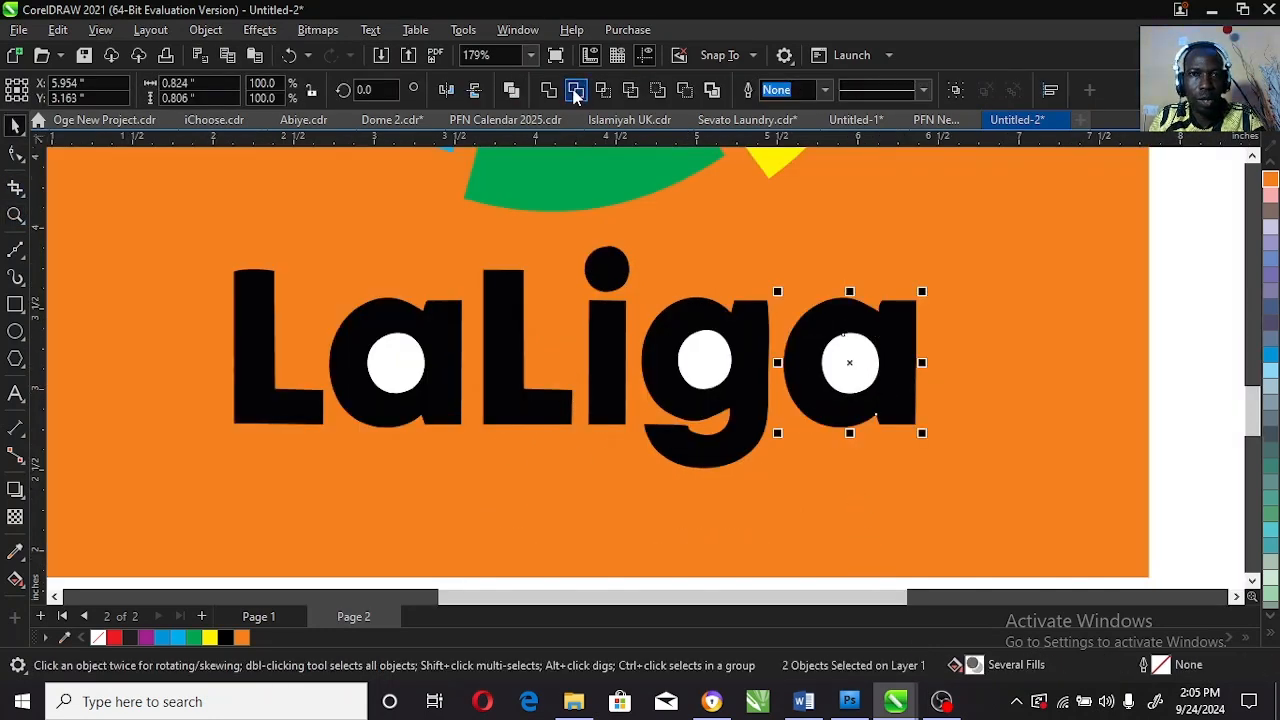
left_click(1029, 271)
Trim the "g" and the first "a" of the wordmark with the white ovals inside them.
left_click(718, 375)
left_click(702, 305, "shift")
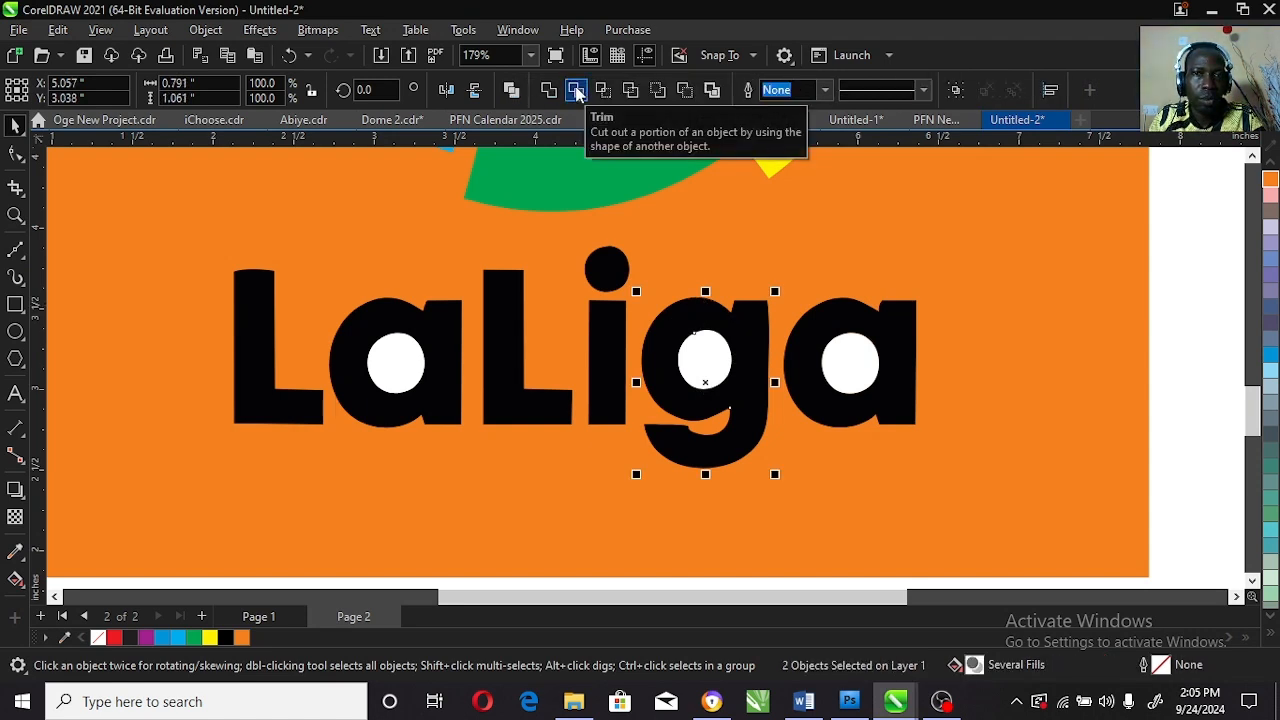
left_click(577, 92)
left_click(389, 367)
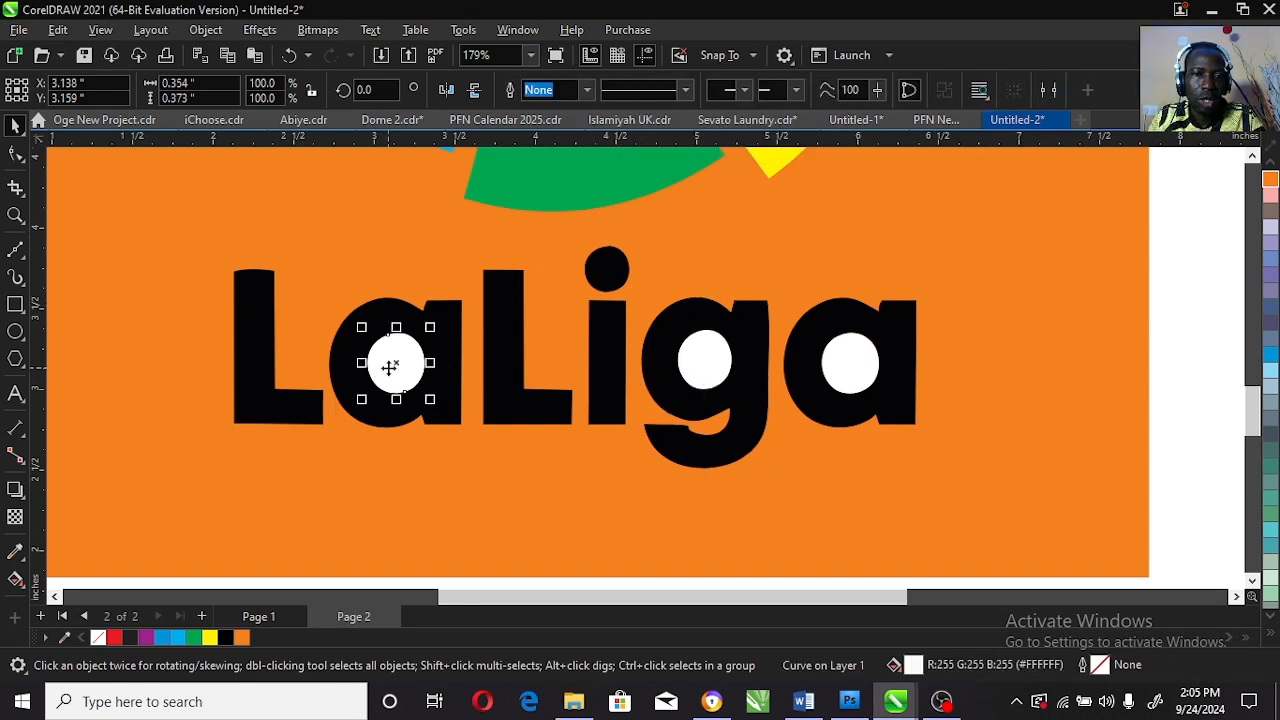
left_click(393, 311, "shift")
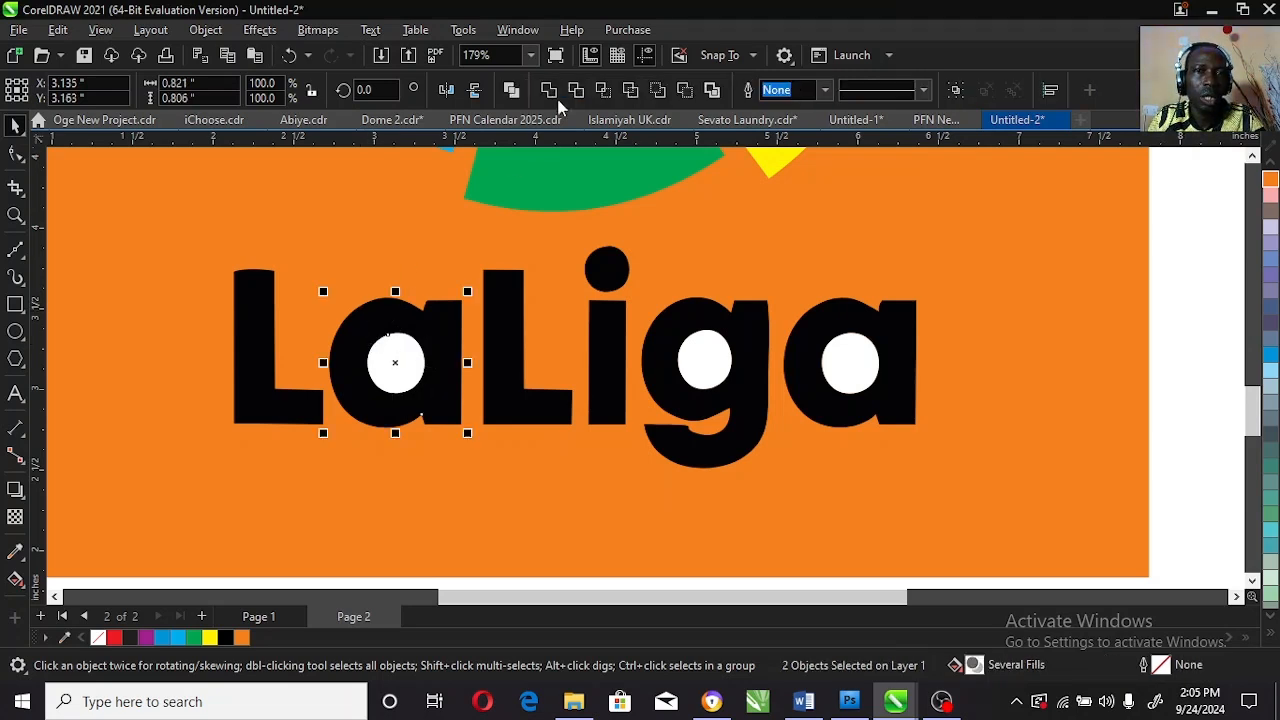
left_click(577, 92)
Delete the three white ovals from inside the wordmark's a, g and a.
left_click(394, 345)
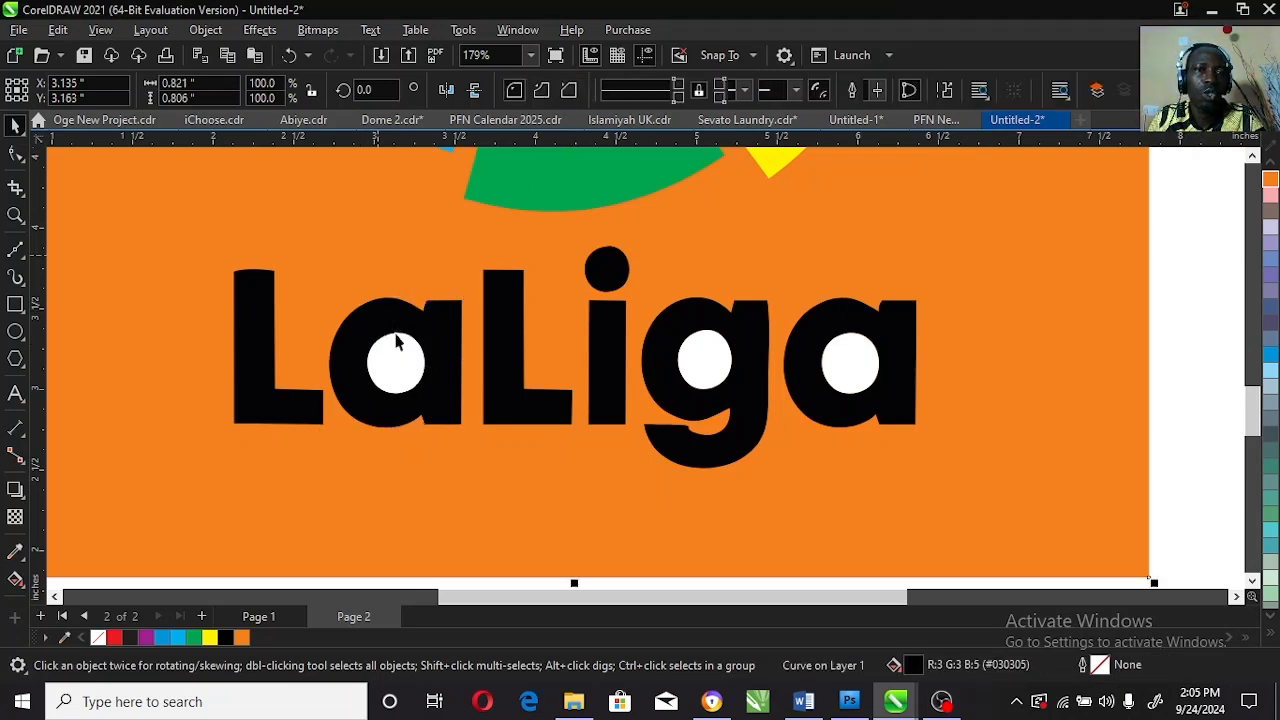
left_click(690, 360, "shift")
left_click(857, 357, "shift")
key("Delete")
double_click(15, 215)
key("space")
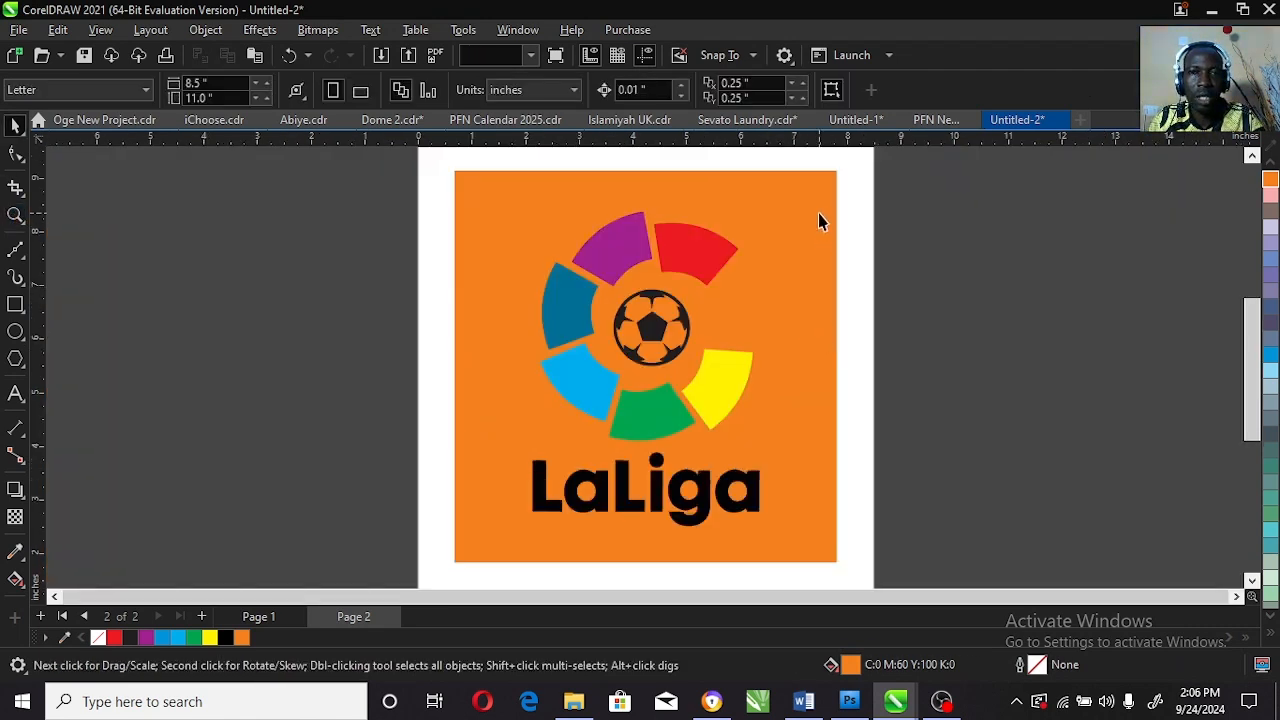
Fill the background rectangle with teal (C60 M0 Y40 K40), and duplicate the whole logo with its background to the right of the page.
left_click(818, 214)
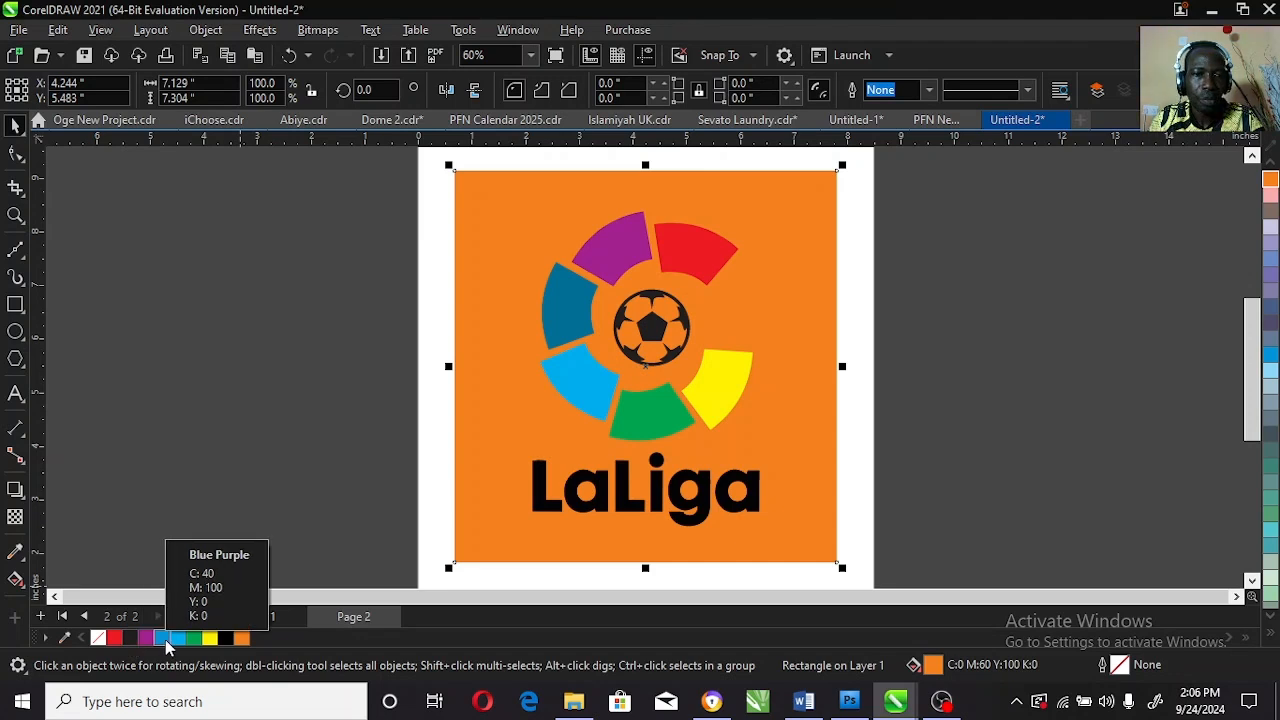
left_click(1270, 466)
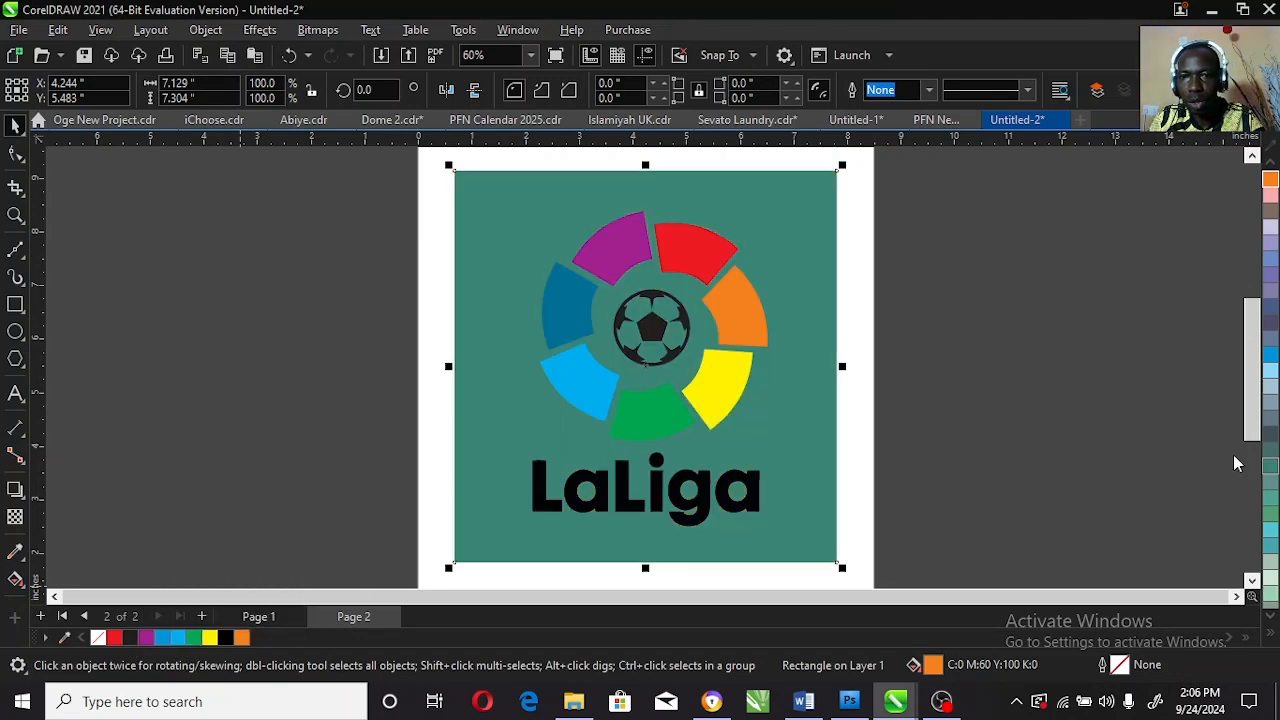
left_click(1014, 374)
left_click_drag(400, 160, 910, 533)
left_click_drag(497, 436, 1006, 436)
Fill the ring and football group and the LaLiga wordmark of the on-page logo with white.
left_click(700, 228)
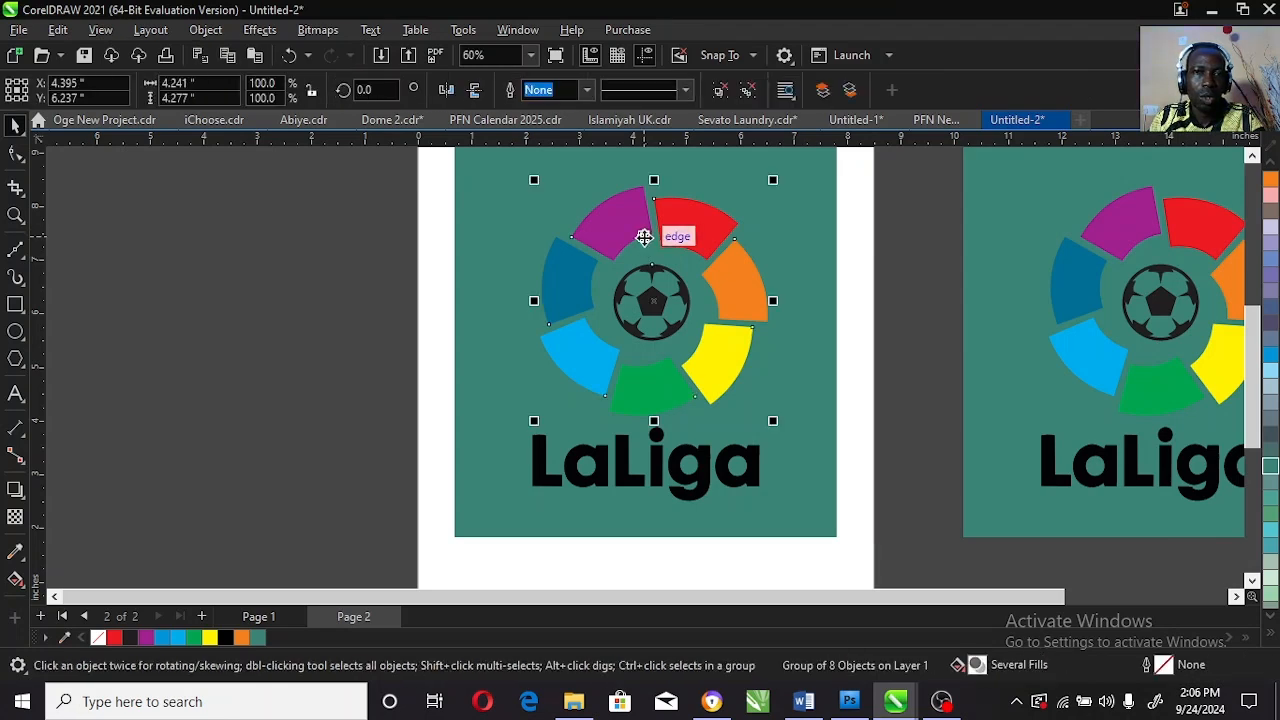
left_click(1271, 643)
left_click(1218, 345)
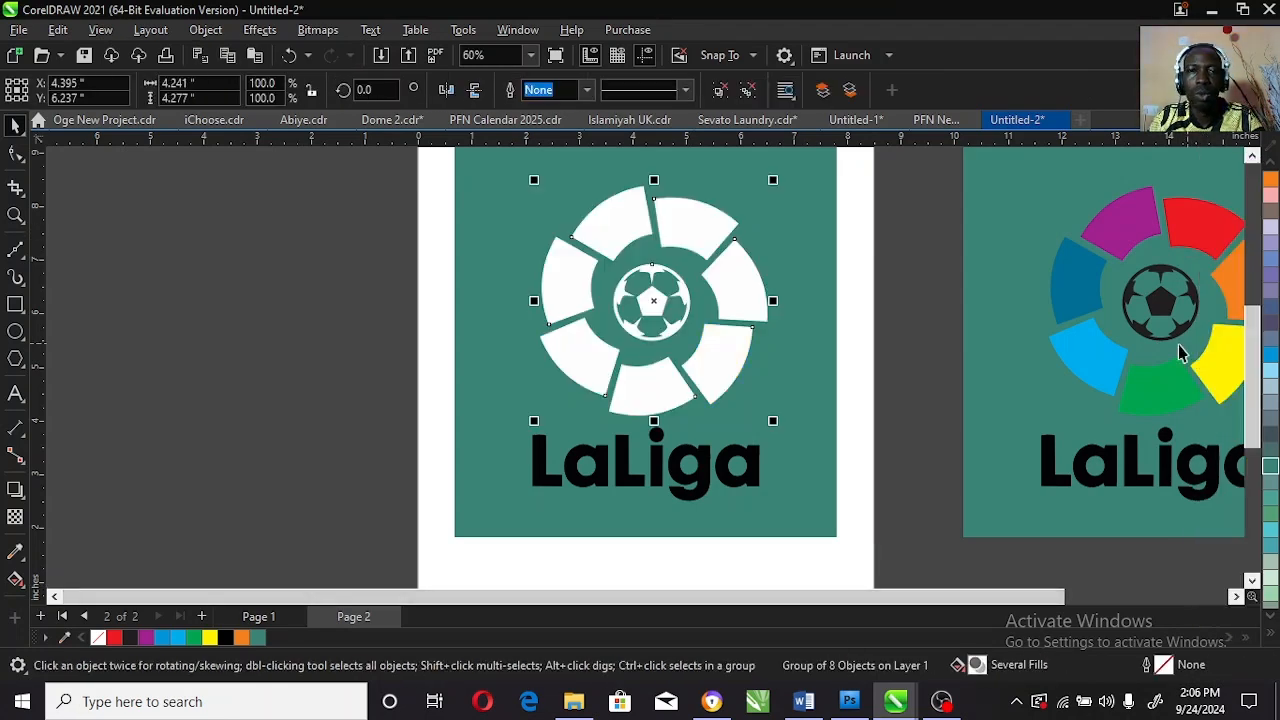
left_click(689, 476)
left_click_drag(498, 403, 819, 536)
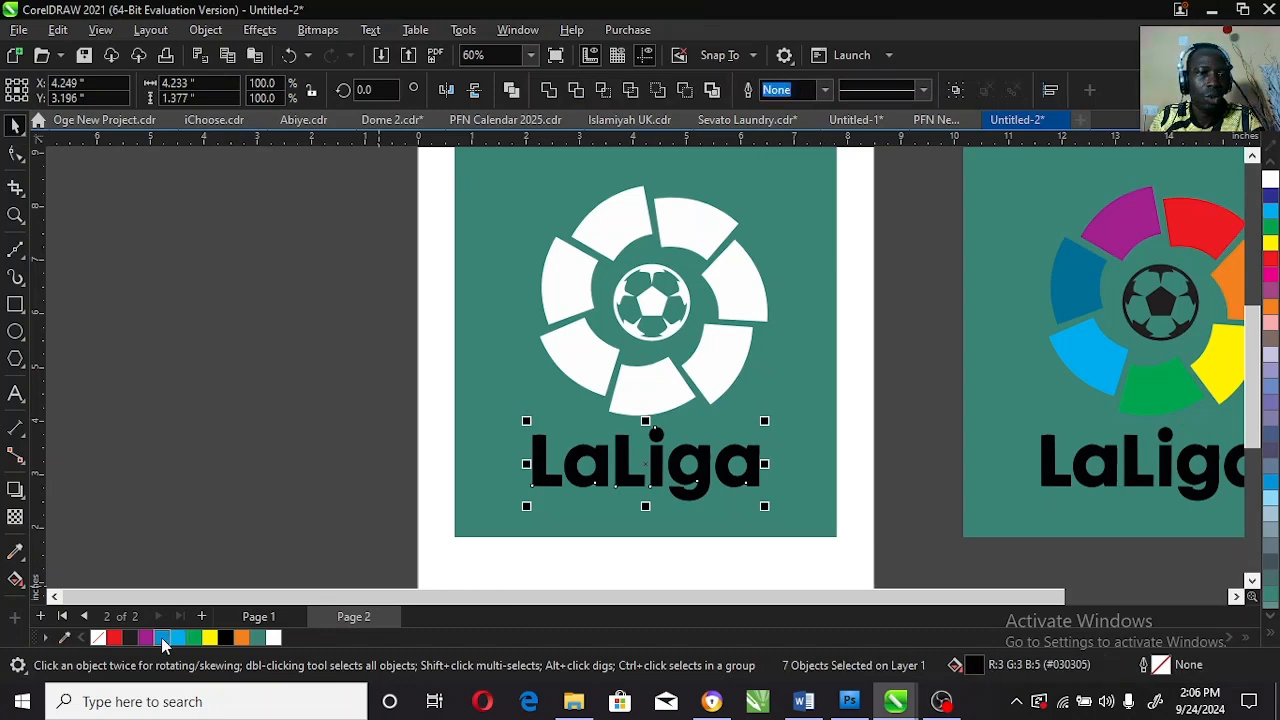
left_click(273, 637)
left_click(223, 480)
Move the multicoloured logo copy left so it sits close beside the white version.
left_click(16, 216)
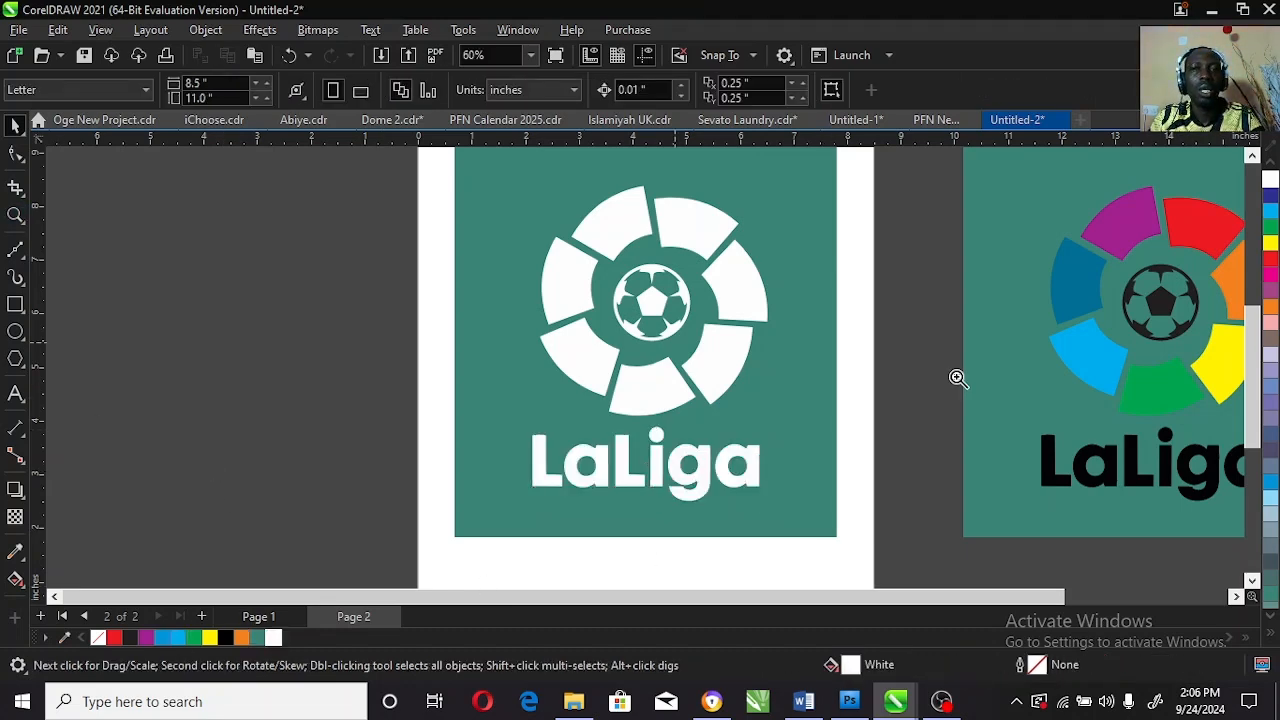
right_click(922, 376)
key("space")
left_click_drag(789, 241, 1050, 499)
left_click_drag(950, 428, 899, 428)
Zoom to both logo versions together and examine them in a full-screen preview.
left_click(728, 288, "shift")
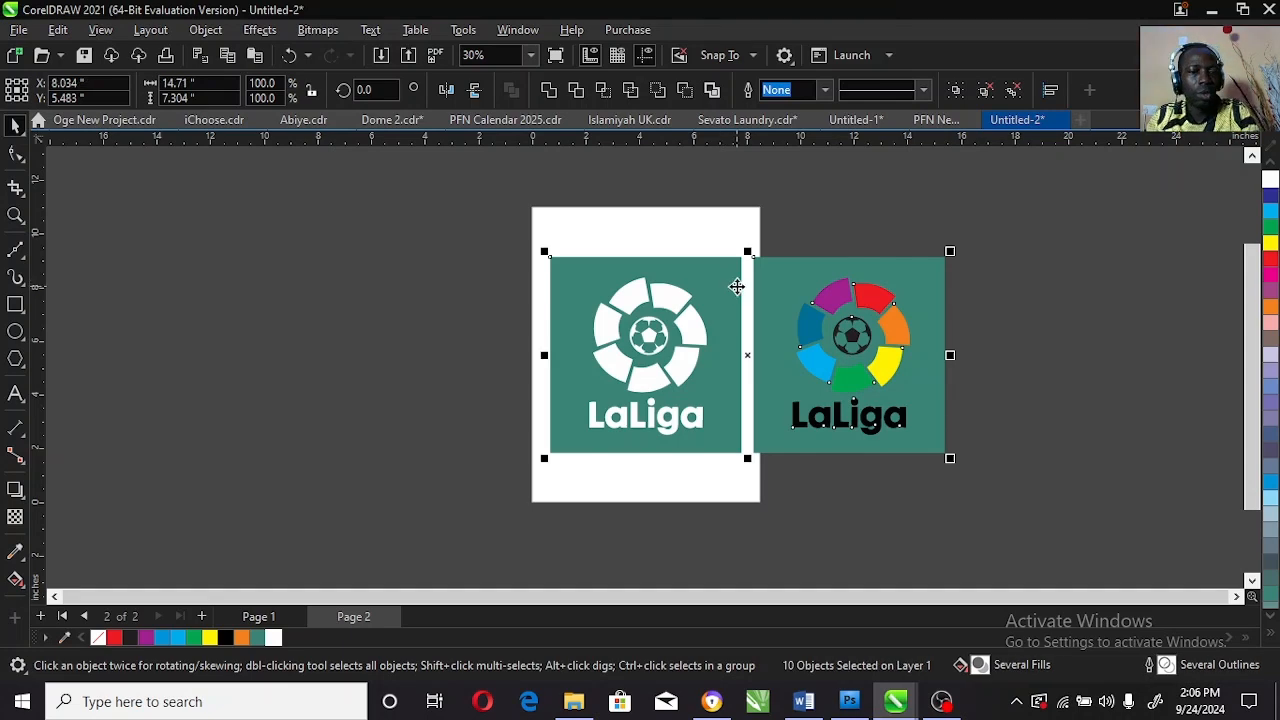
key("shift+F2")
key("F9")
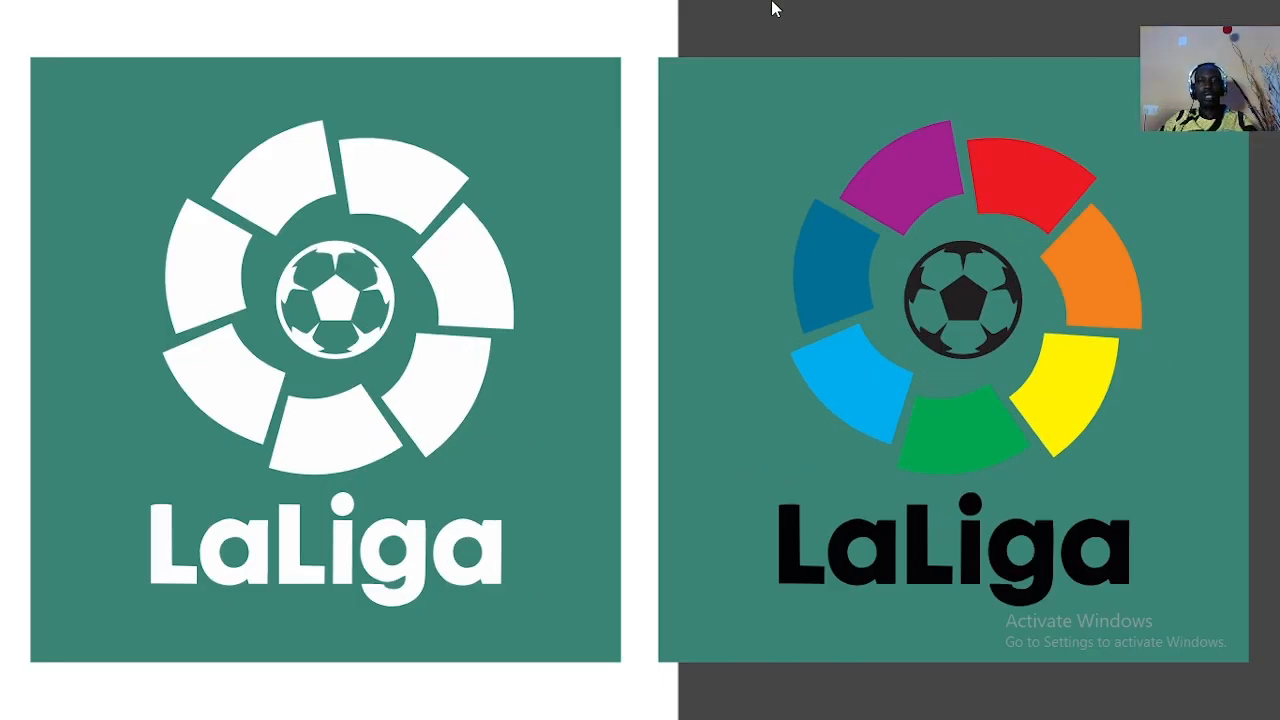
key("Escape")
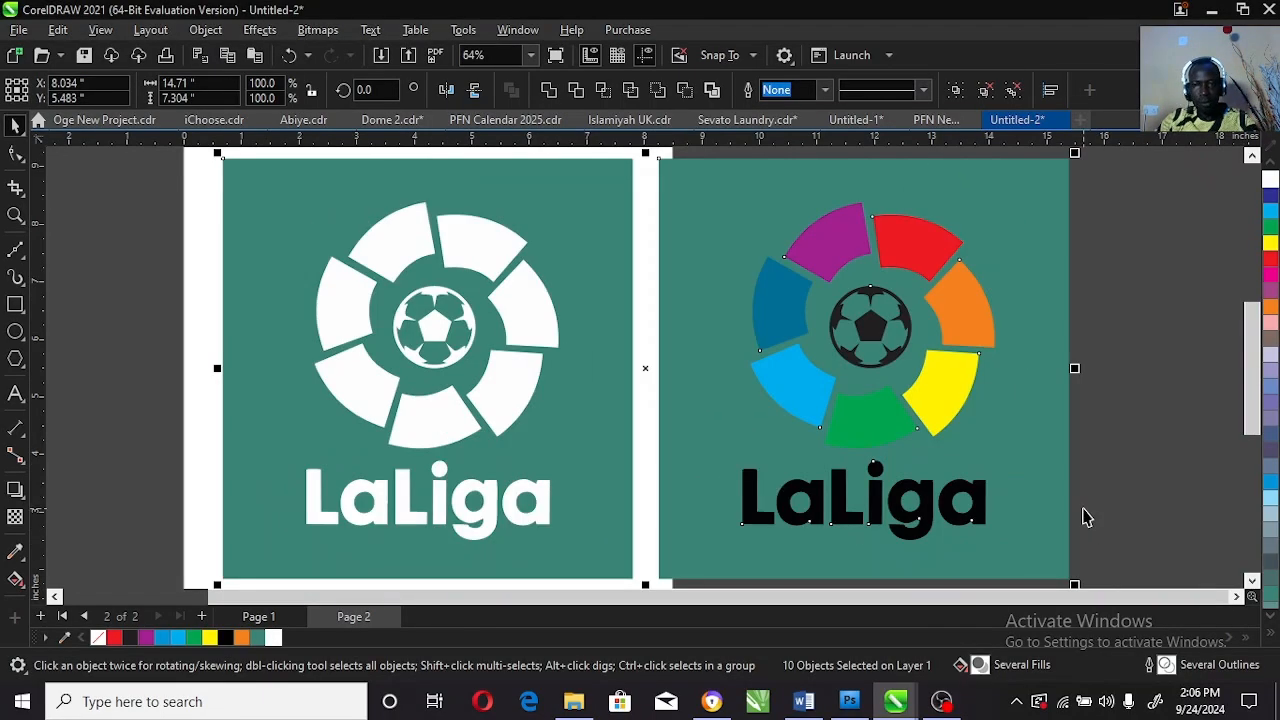
Fill the wordmark and the football of the multicoloured logo copy with white.
left_click_drag(1120, 450, 663, 566)
left_click(273, 637)
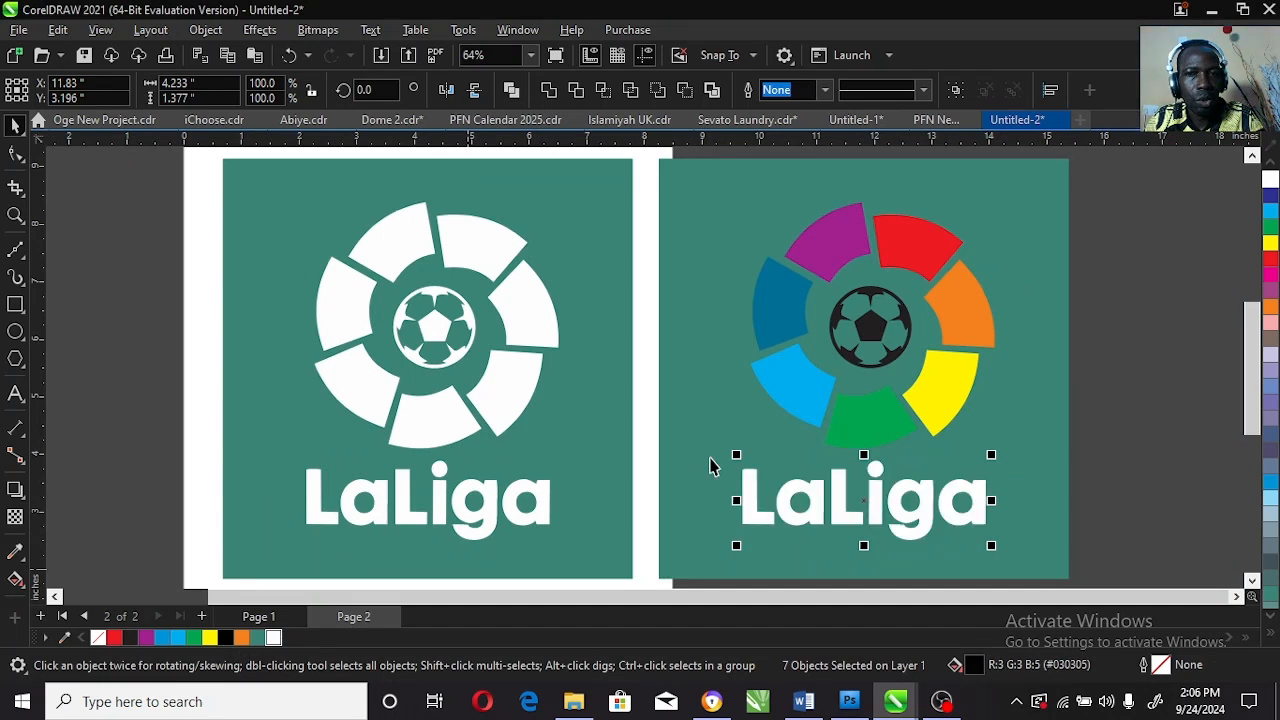
left_click(850, 340)
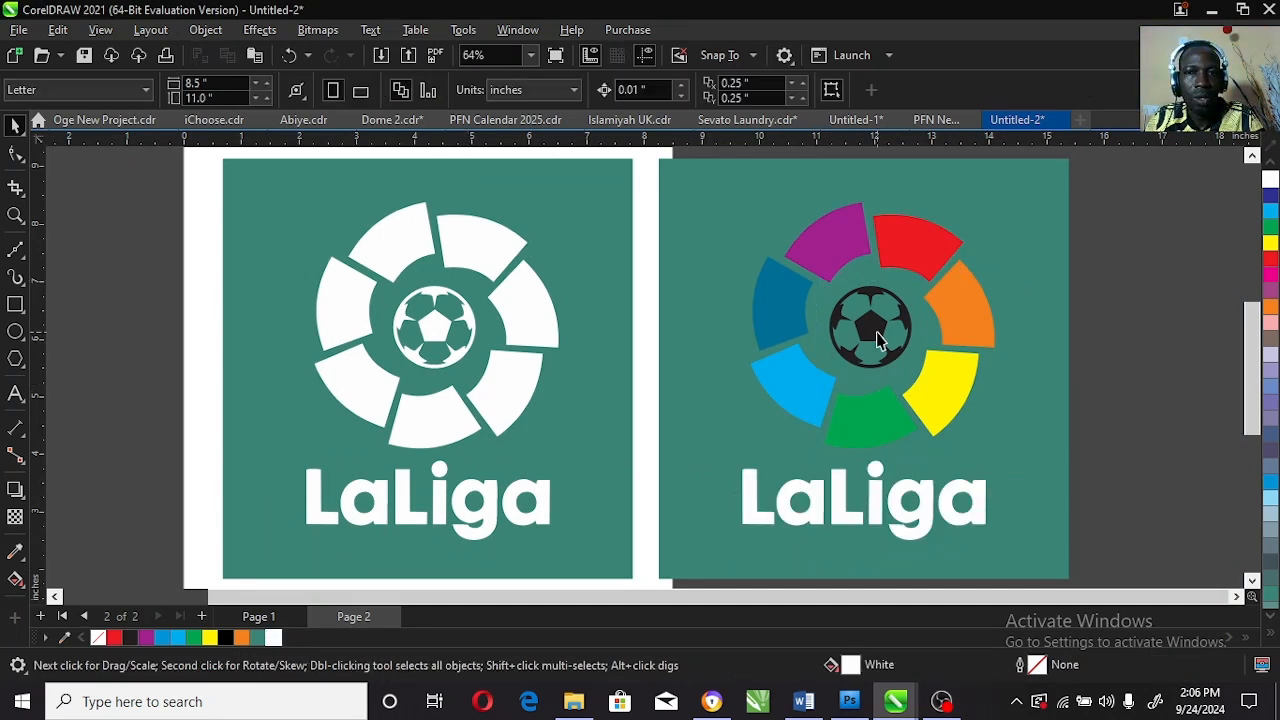
left_click(273, 637)
Fill the background rectangle behind the multicoloured logo copy with black (C100 M100 Y100 K100).
left_click(651, 288)
left_click(693, 269)
left_click(1158, 296)
left_click(1046, 278)
left_click(225, 637)
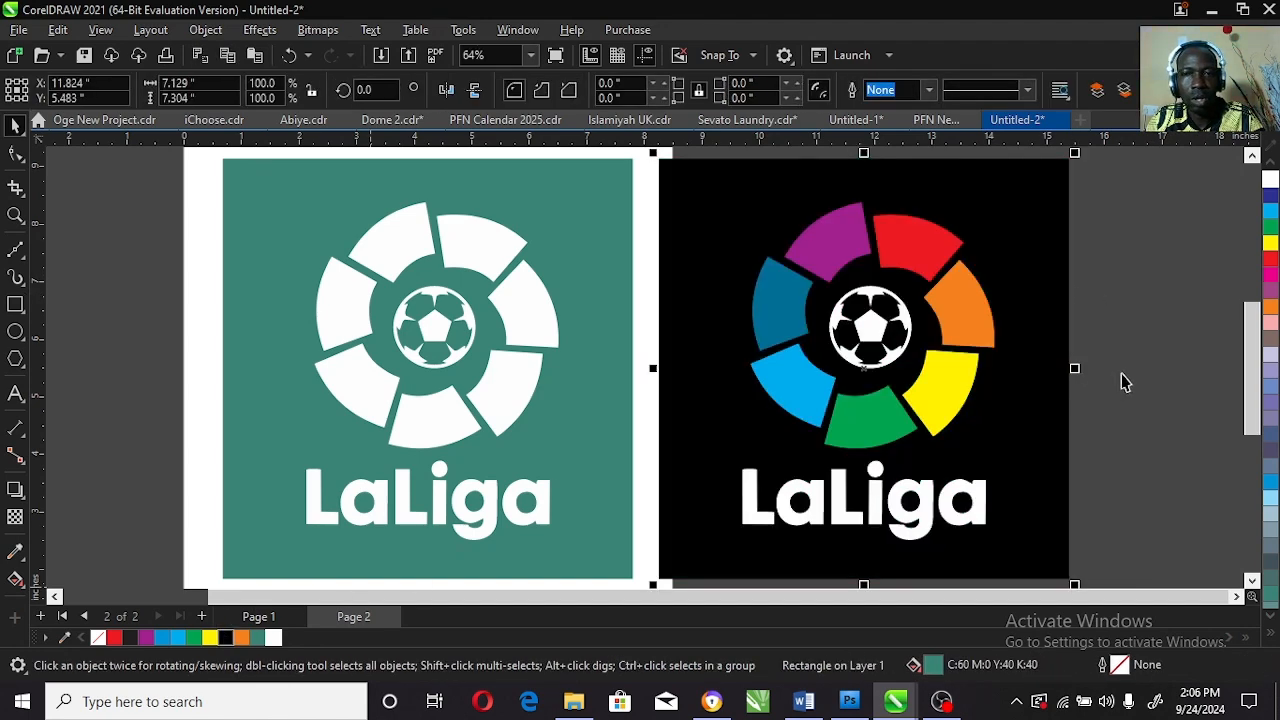
Select both background rectangles, examine the two finished logo versions in a full-screen preview, and clear the selection.
left_click(595, 246, "shift")
key("F9")
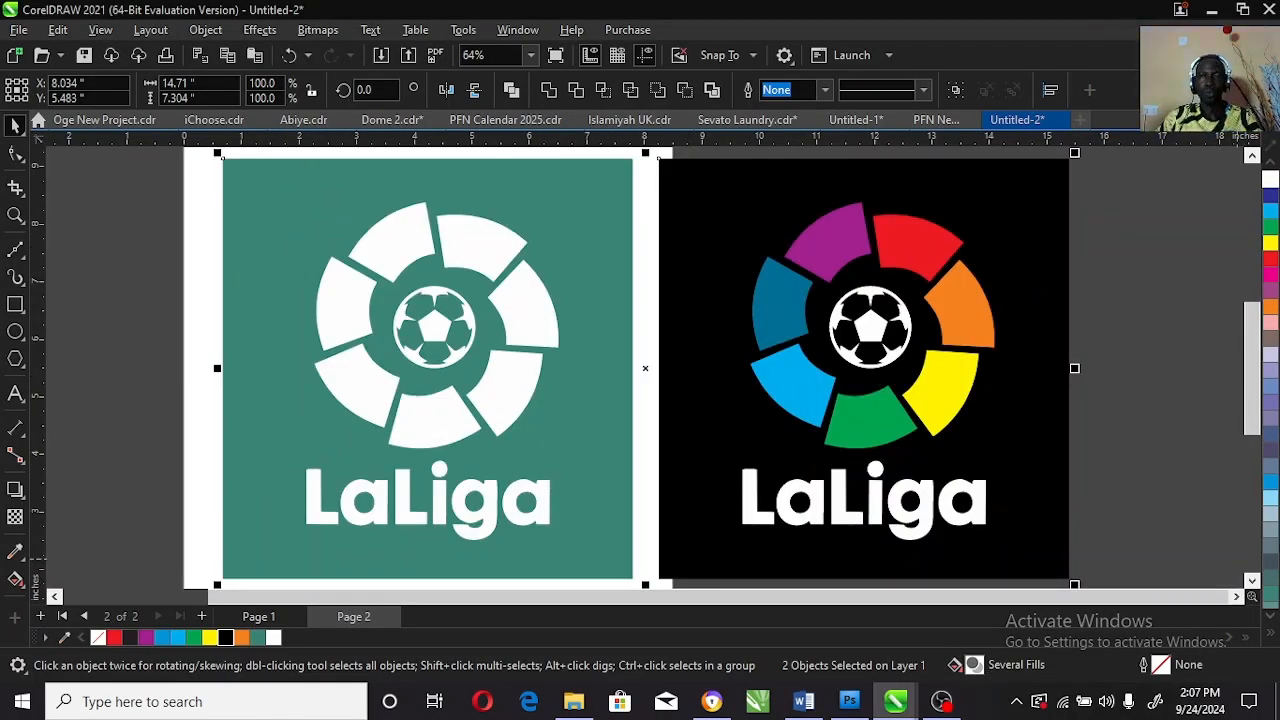
left_click(1198, 425)
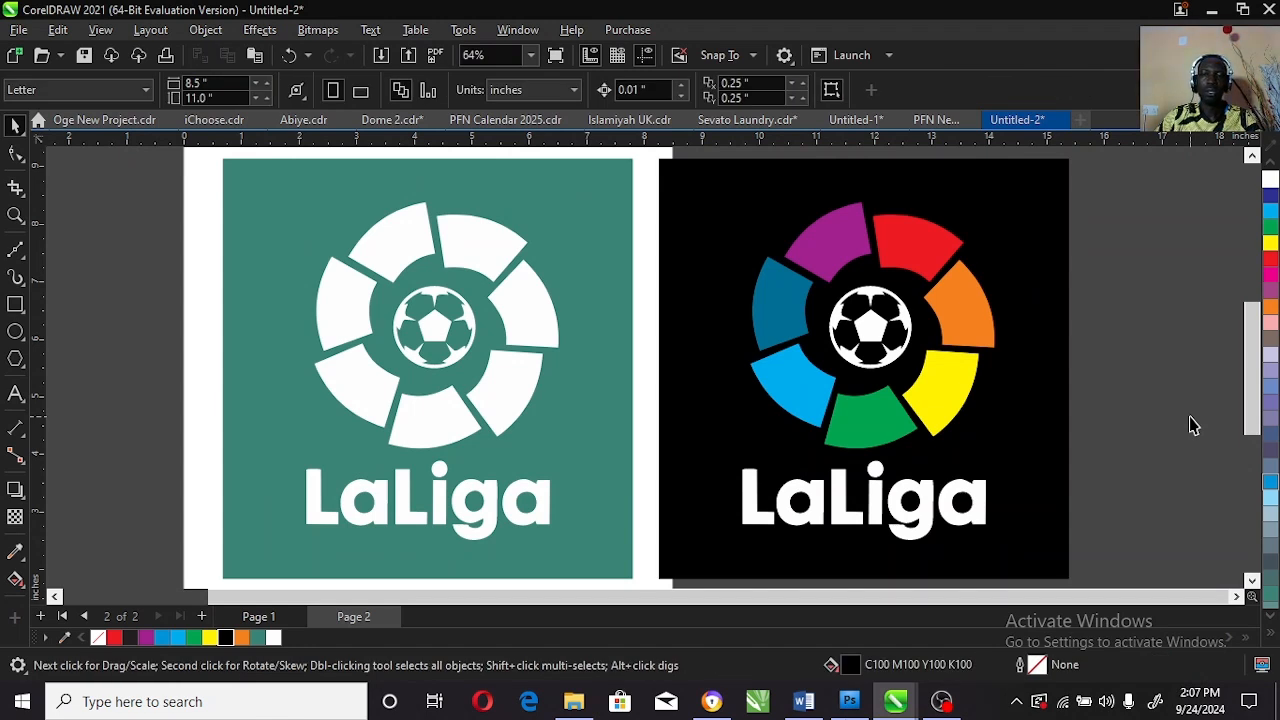
left_click(940, 703)
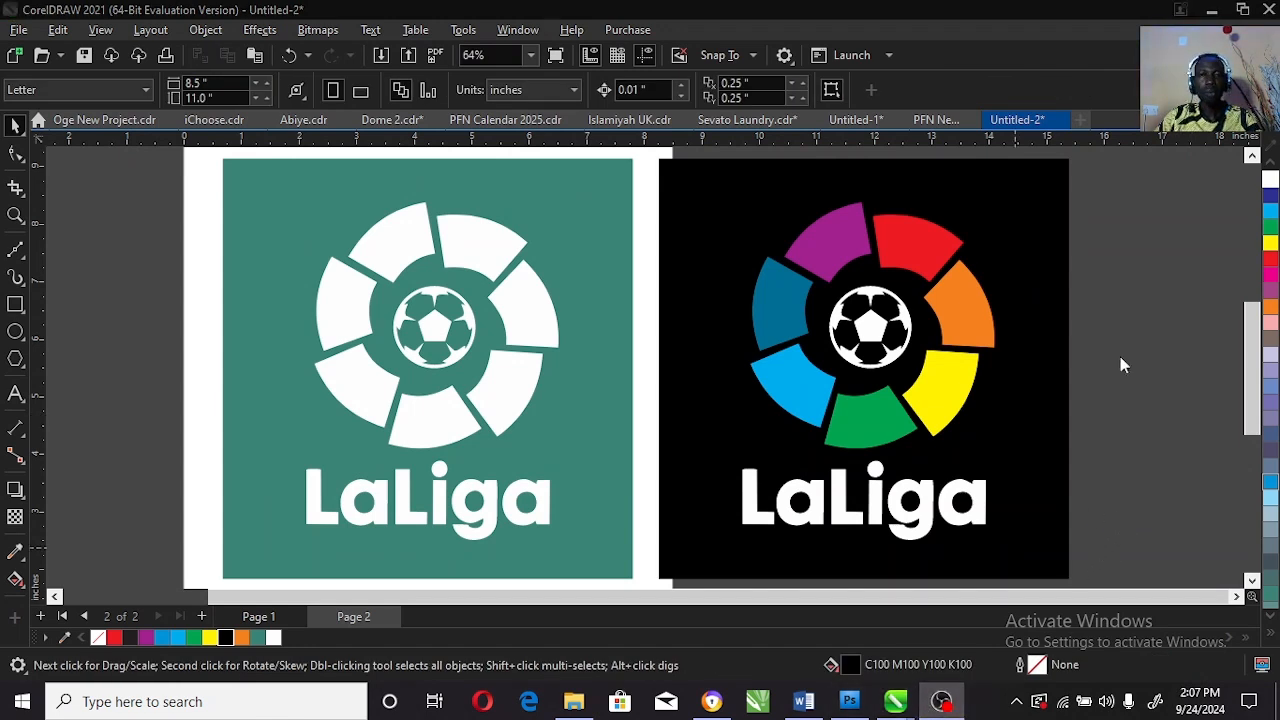